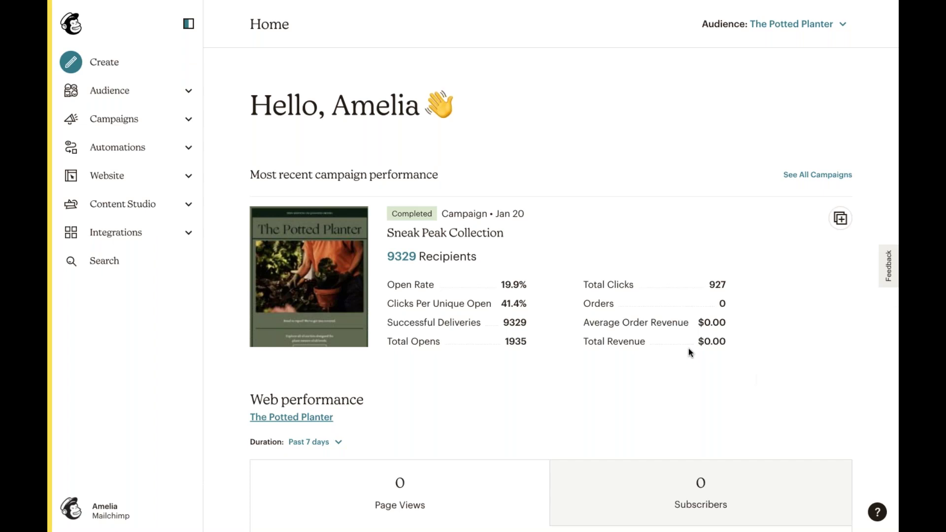
- Go to Website > Domains and scroll down to the Email Domains section
click(189, 177)
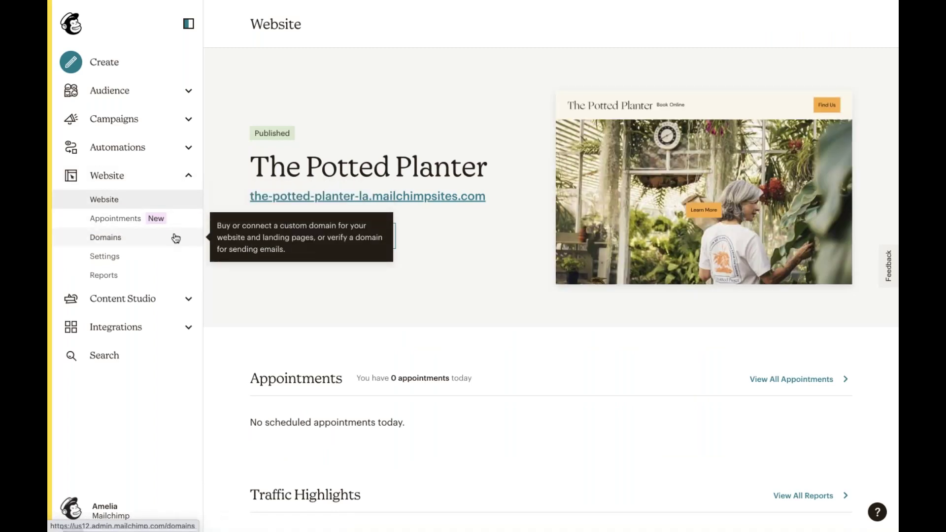
click(176, 239)
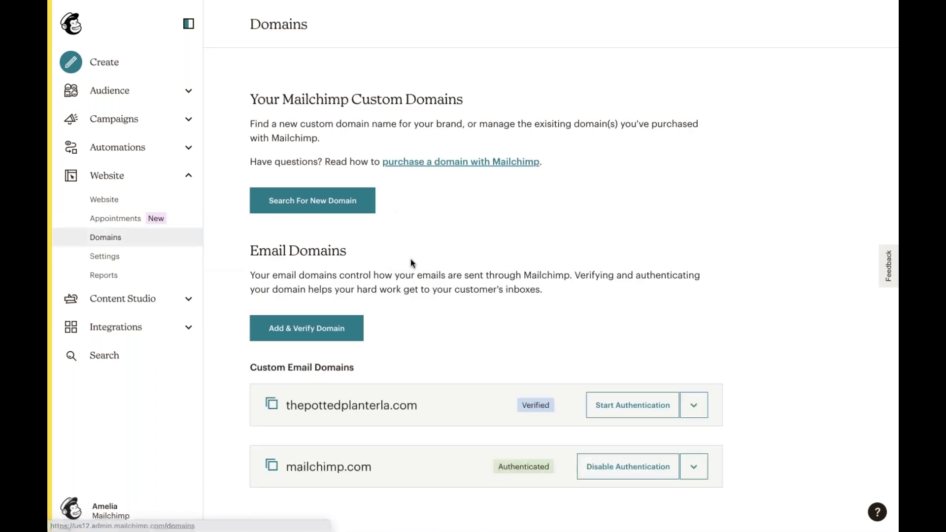
scroll(412, 264, down, 2)
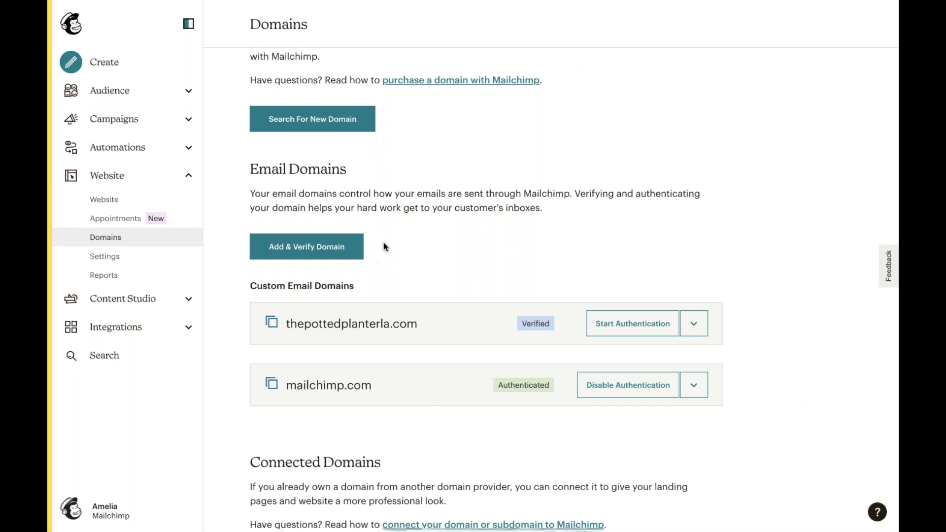
- Send a domain verification email to an address at thepottedplanter.com, then close the dialog
click(304, 253)
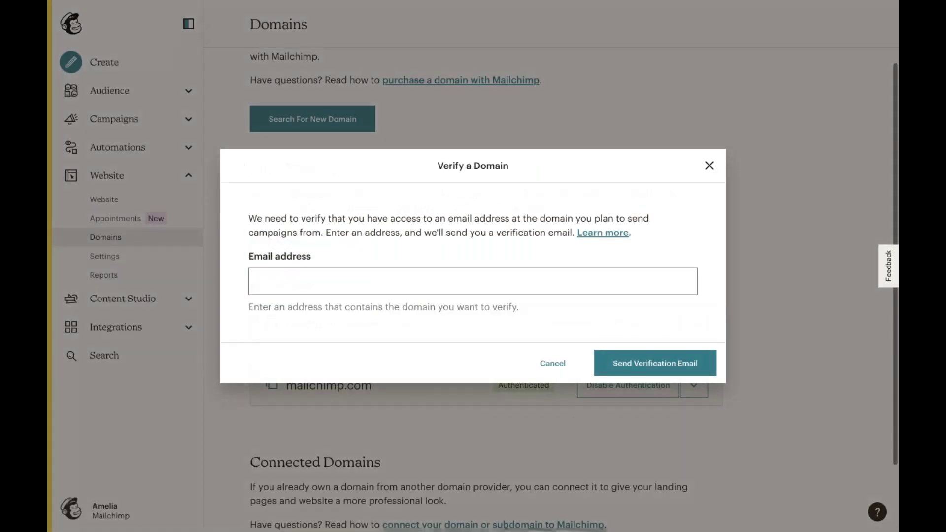
click(302, 279)
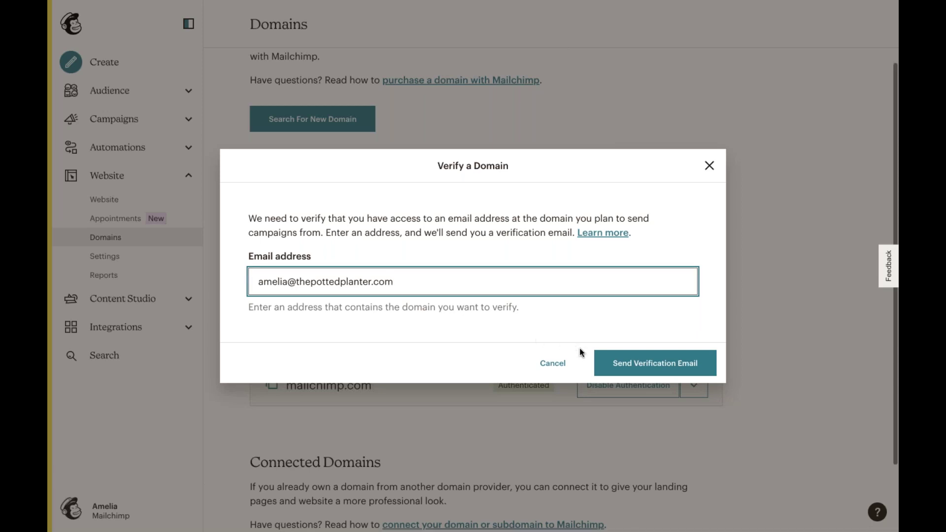
click(622, 364)
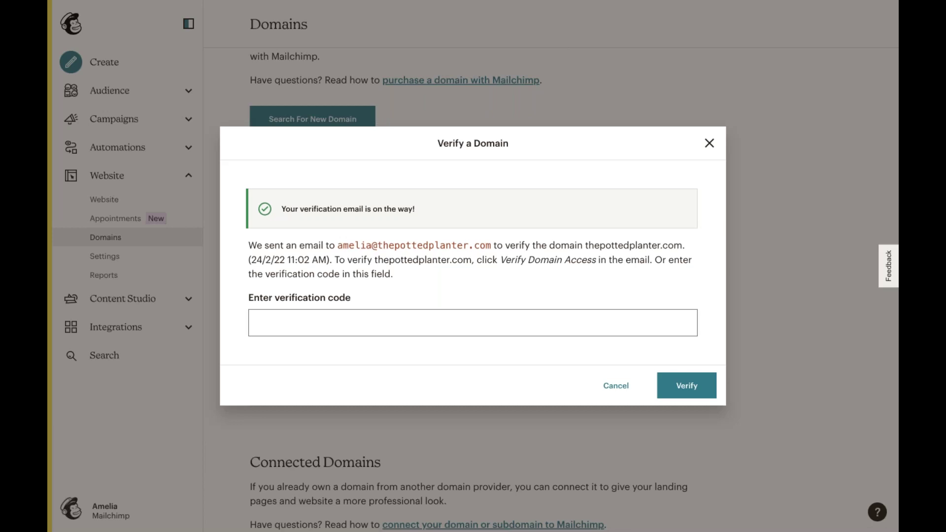
click(710, 143)
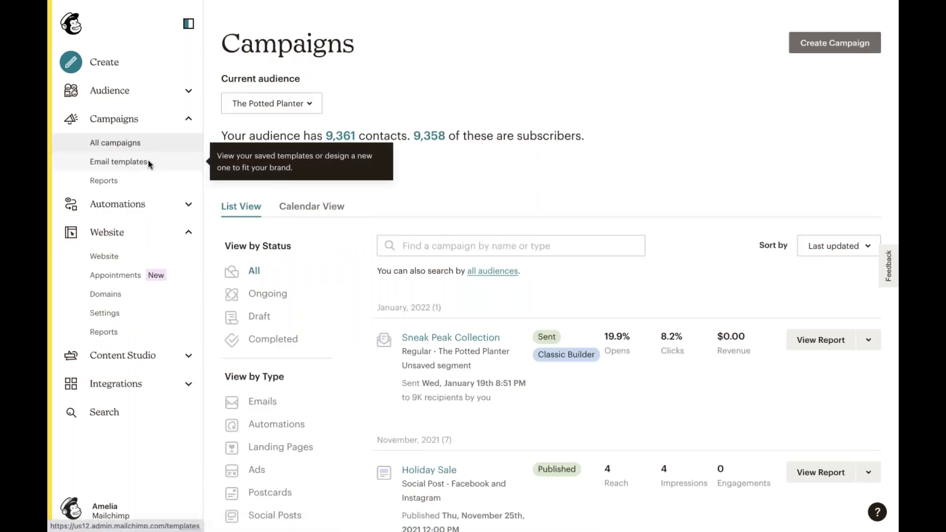
- Open Email templates and view the empty Purchased tab
click(126, 161)
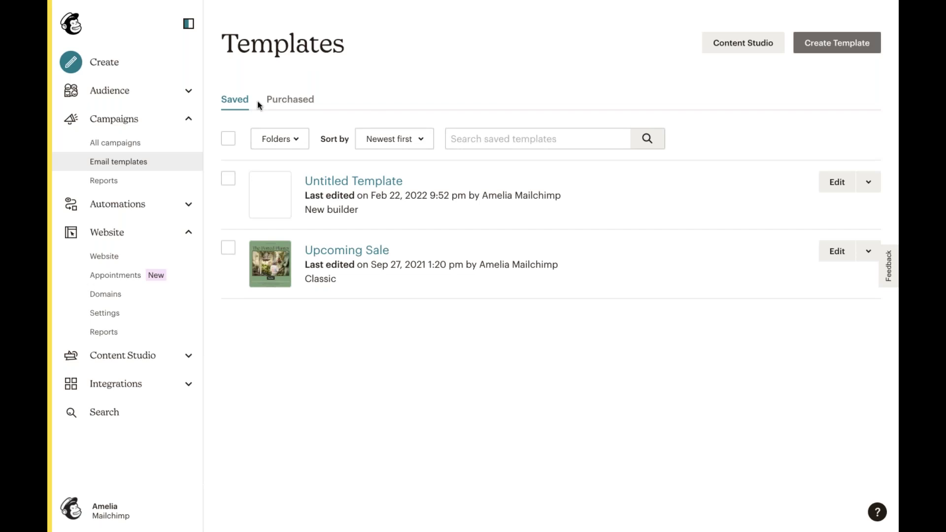
click(297, 100)
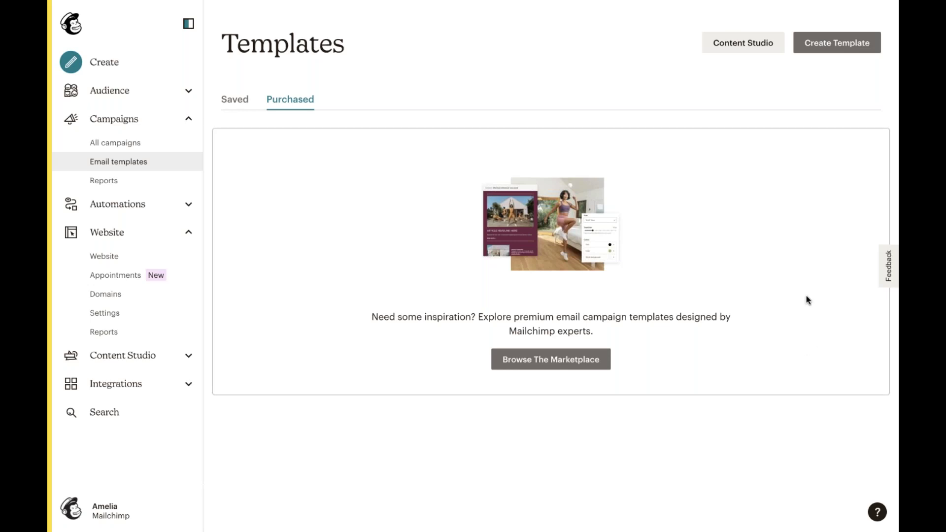
- Start a new template and browse starter designs such as Bold, Minimal and Simple Text
click(842, 42)
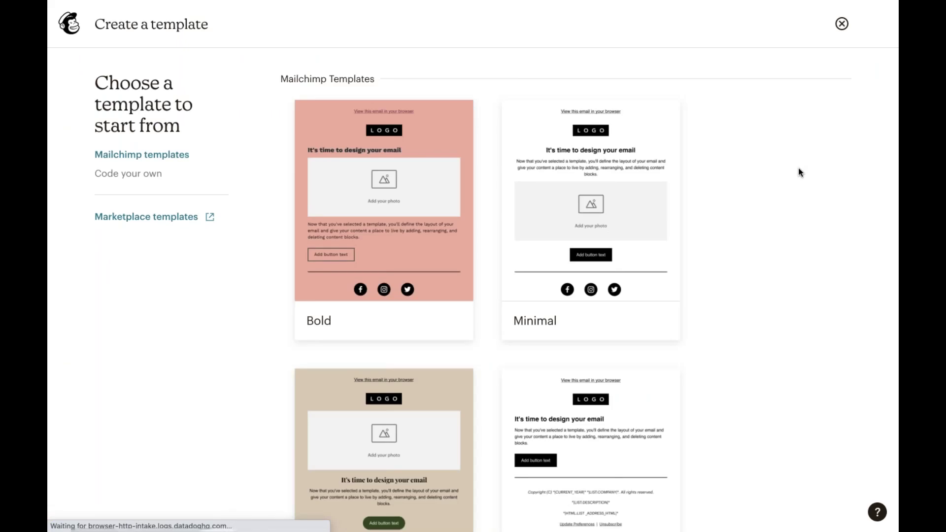
scroll(686, 305, down, 7)
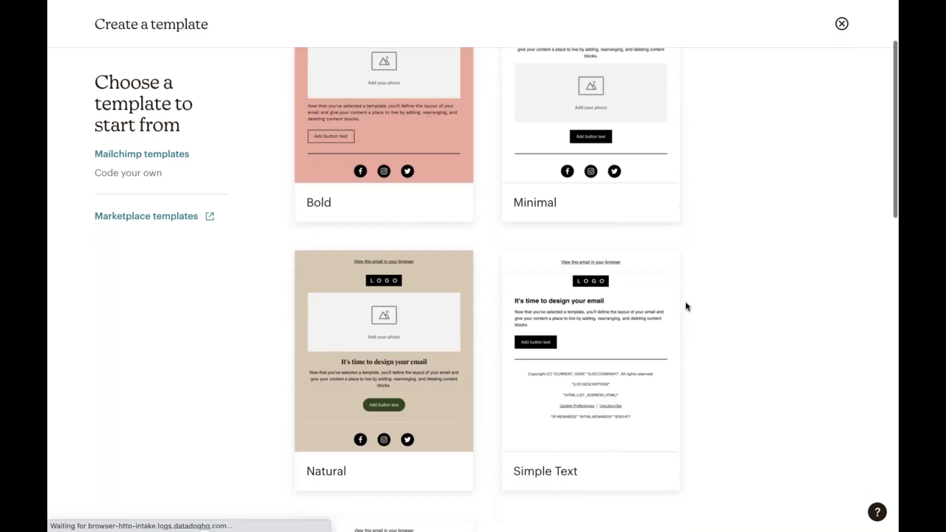
scroll(686, 306, down, 4)
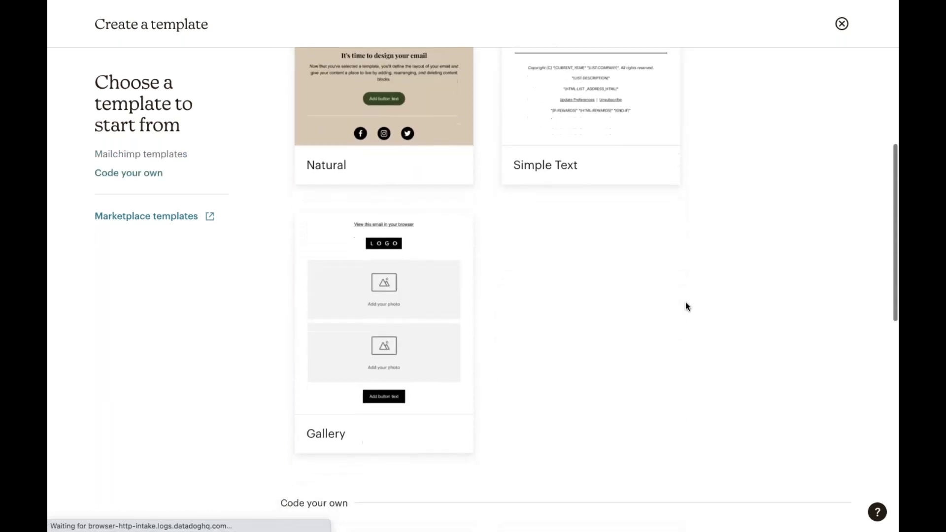
scroll(686, 306, down, 5)
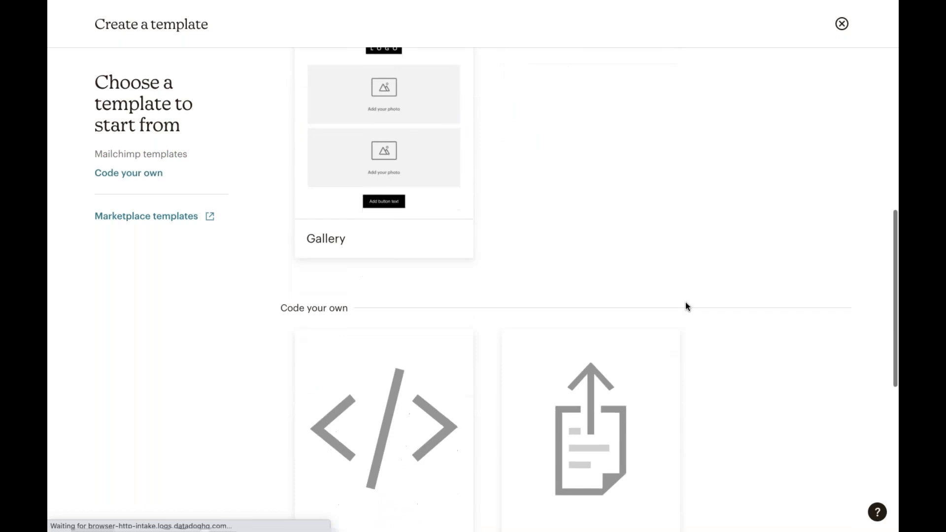
scroll(686, 306, down, 1)
scroll(686, 306, down, 2)
scroll(686, 306, down, 1)
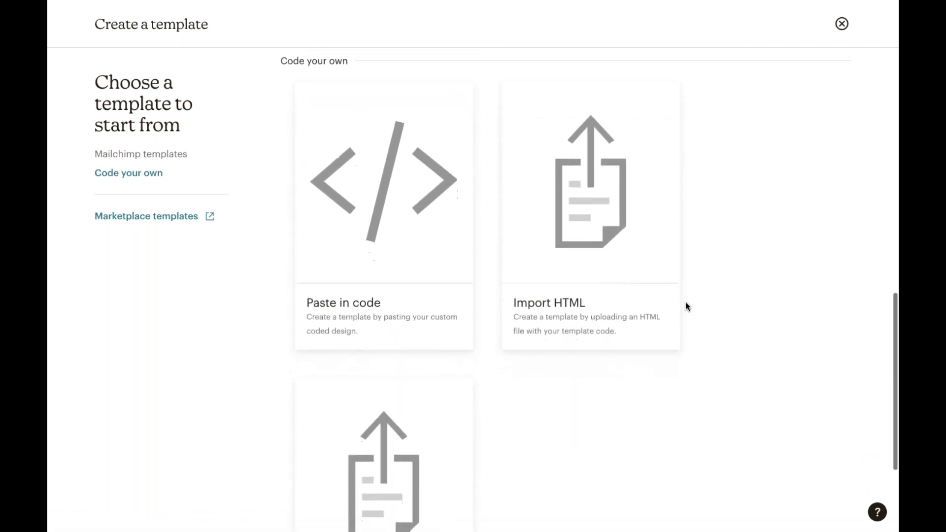
scroll(687, 305, up, 6)
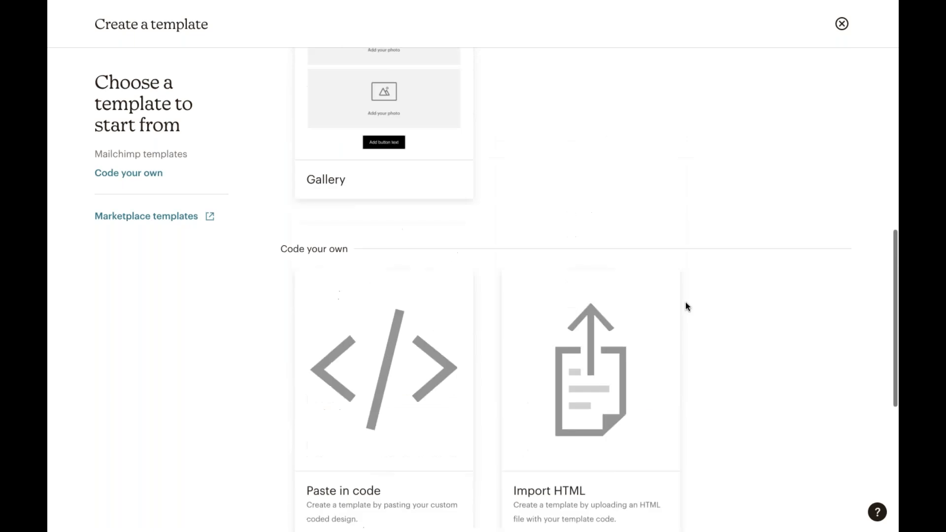
scroll(686, 306, up, 6)
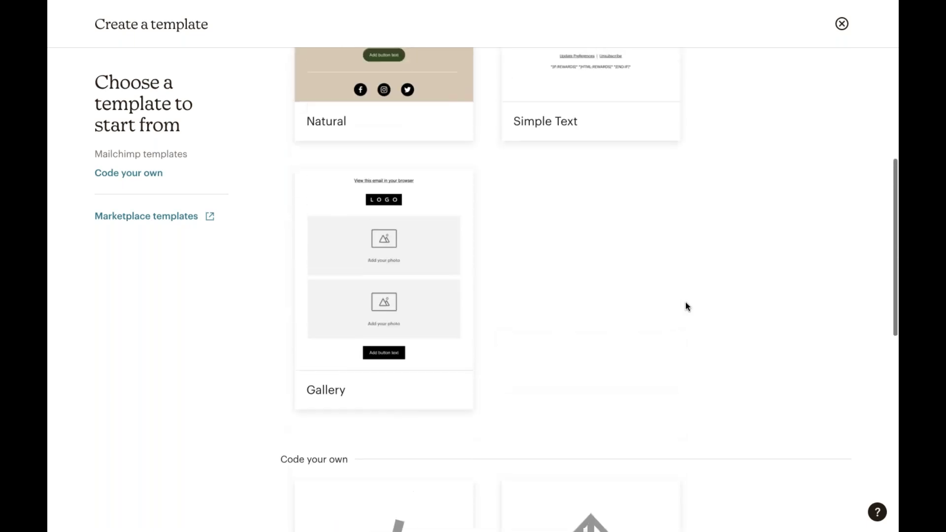
scroll(686, 306, up, 5)
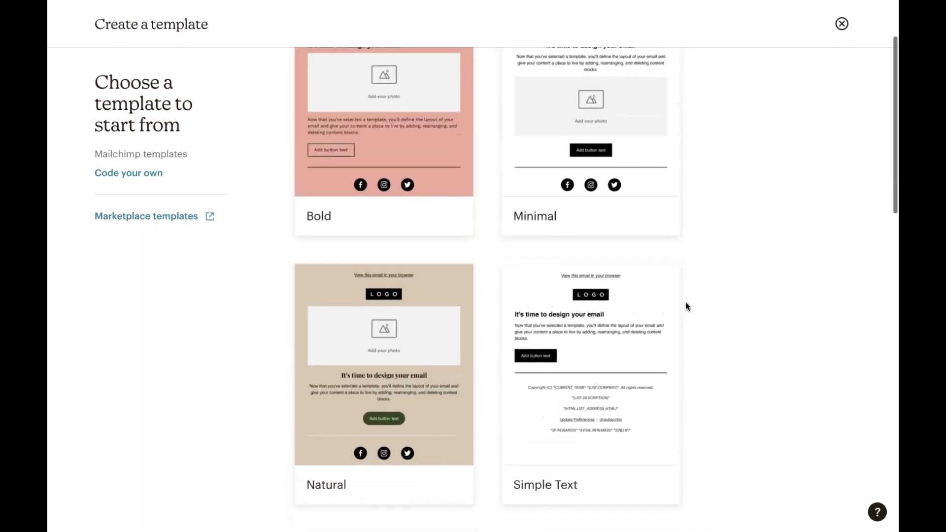
mouse_move(642, 190)
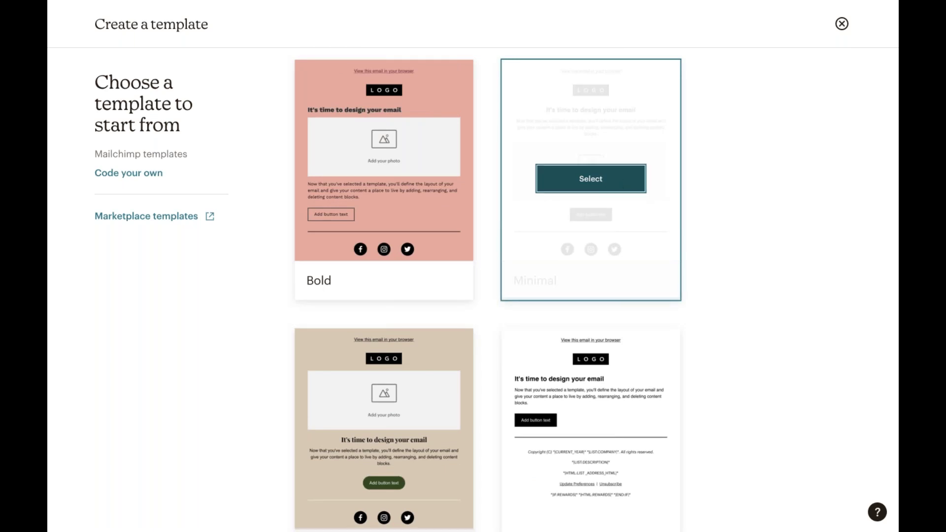
- Create a template from the Minimal design named 'Test Template' and save it
click(618, 188)
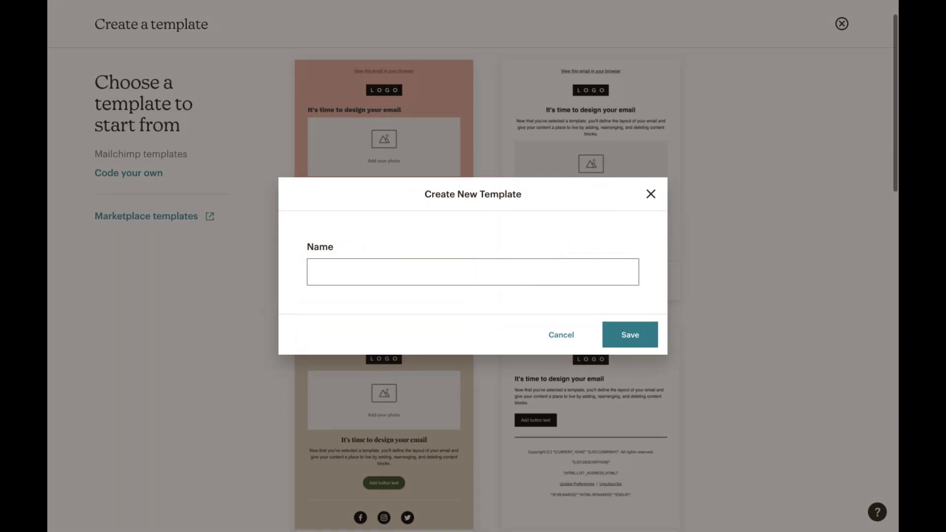
click(421, 273)
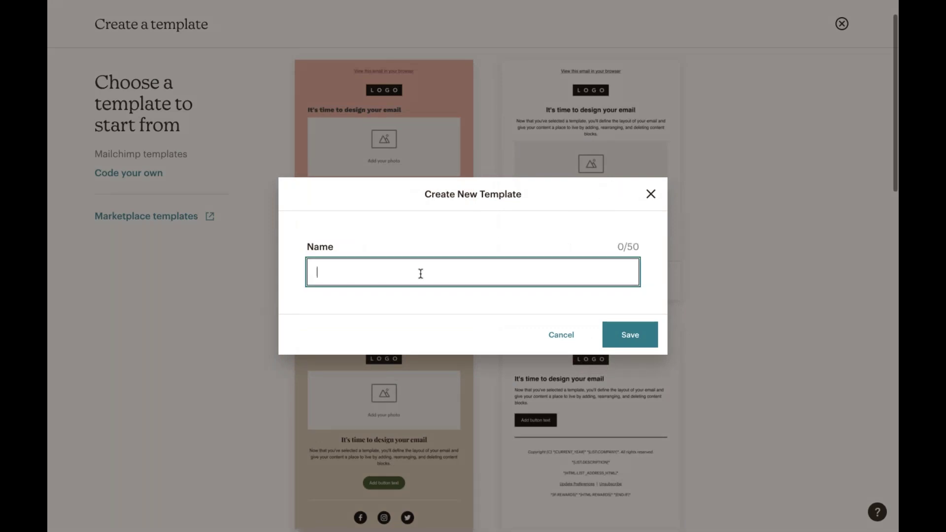
text(Test Template)
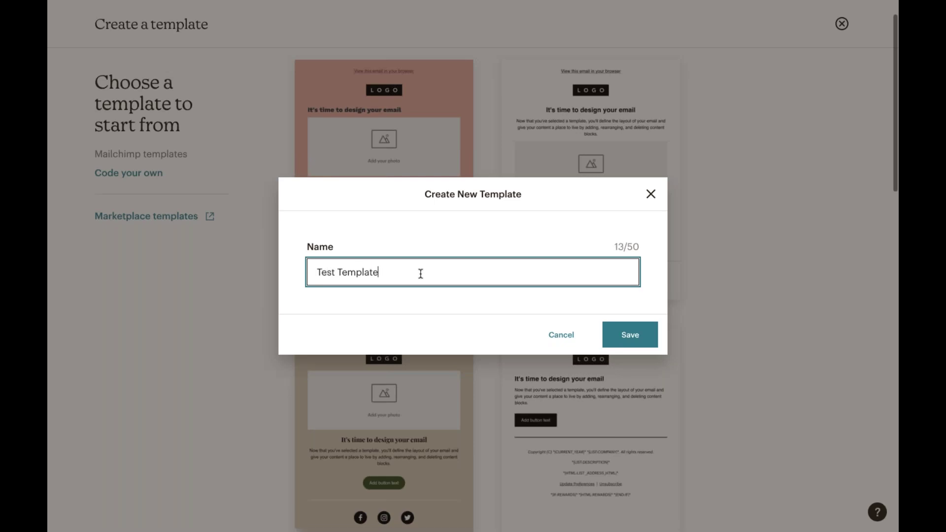
click(630, 335)
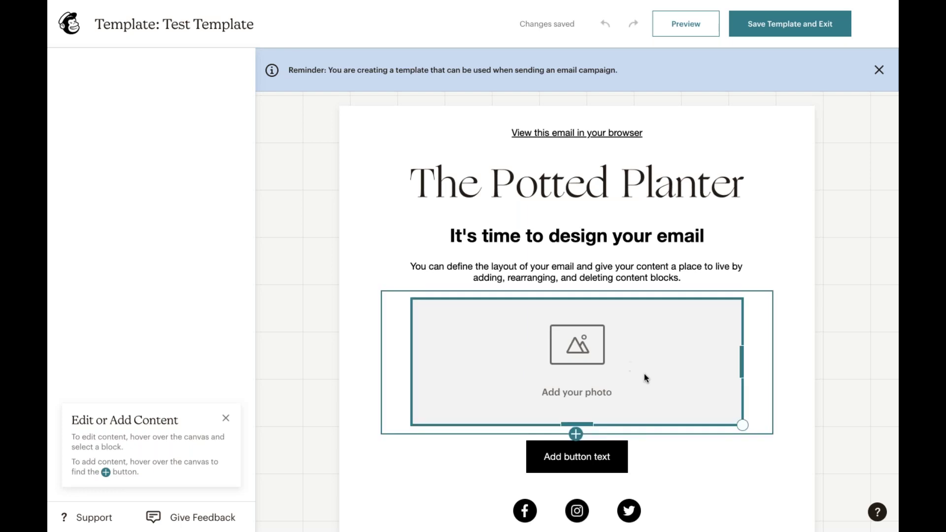
- Review the paragraph and image block settings, then save Test Template and exit the editor
scroll(643, 373, down, 2)
scroll(674, 395, down, 1)
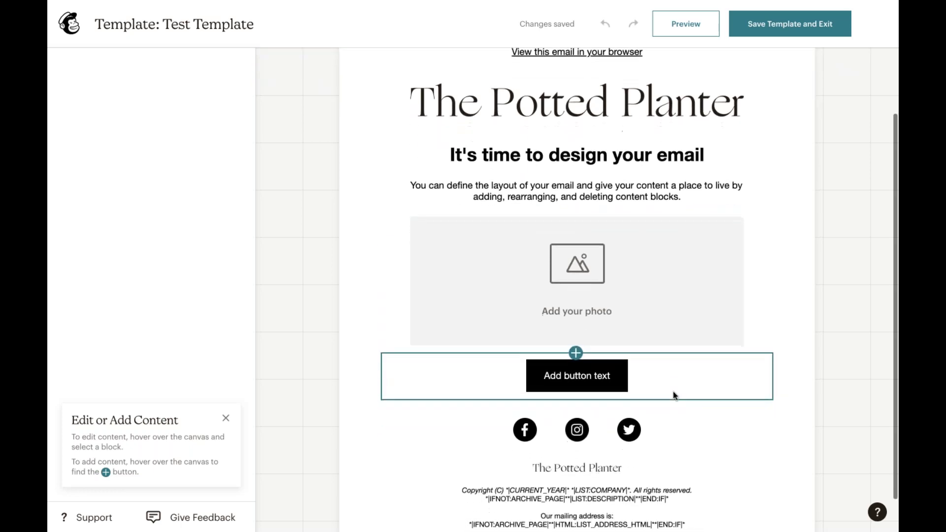
scroll(651, 351, up, 3)
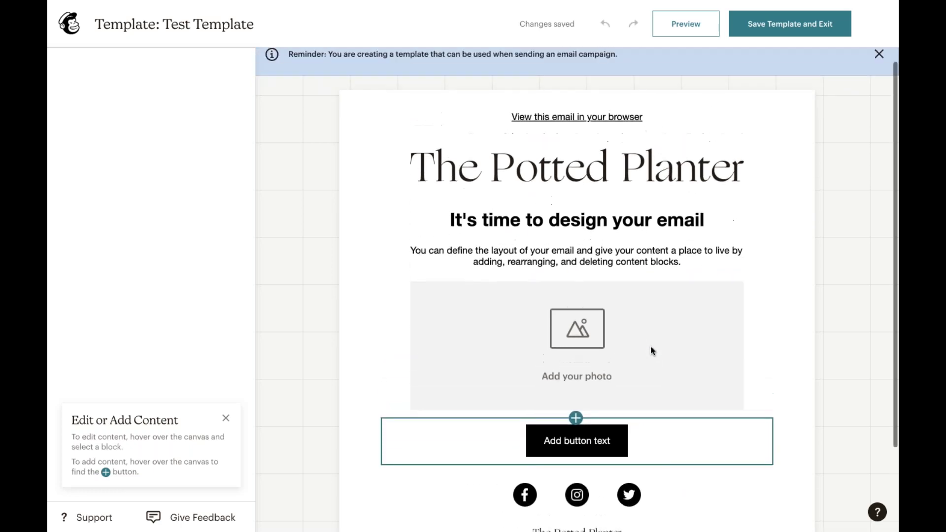
scroll(608, 356, down, 3)
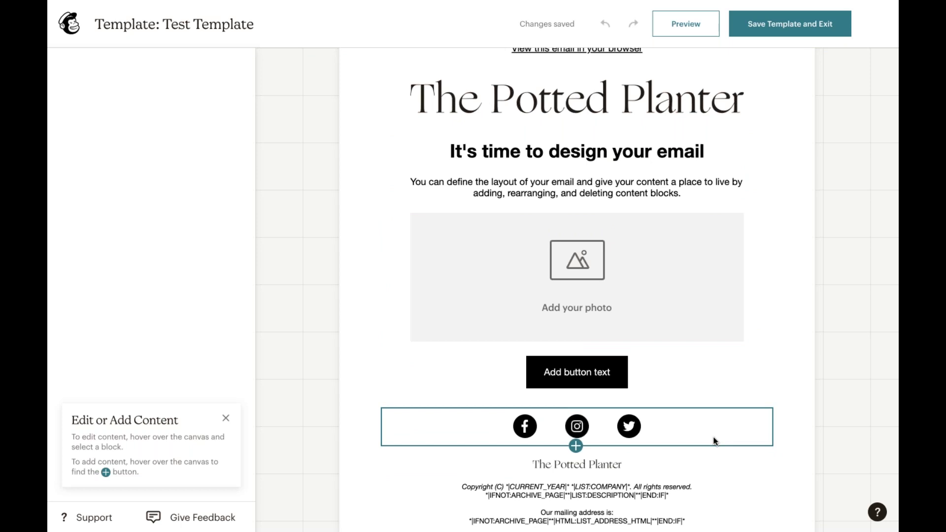
click(687, 194)
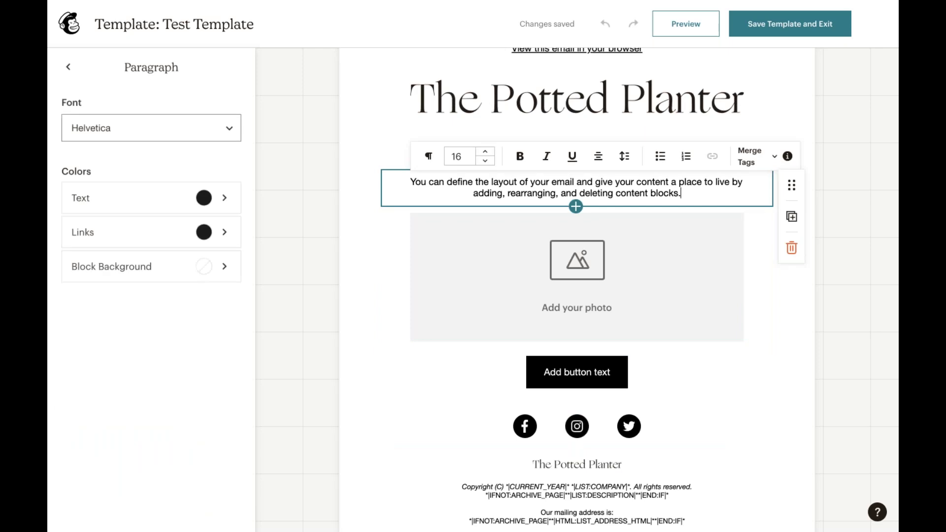
click(697, 268)
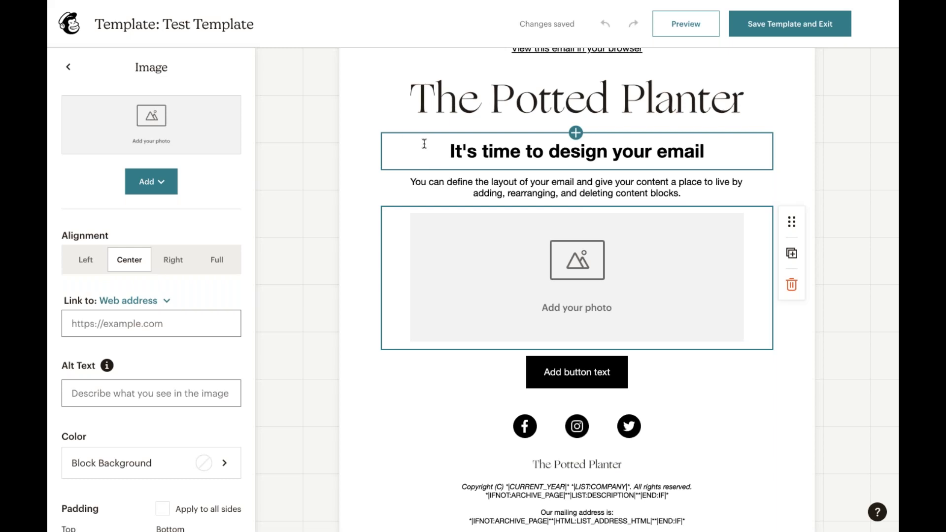
scroll(384, 125, up, 1)
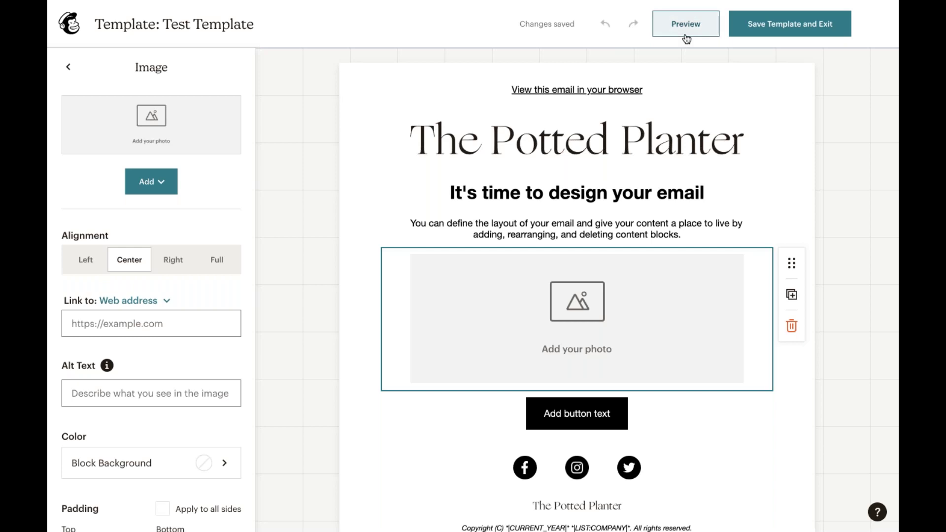
click(790, 34)
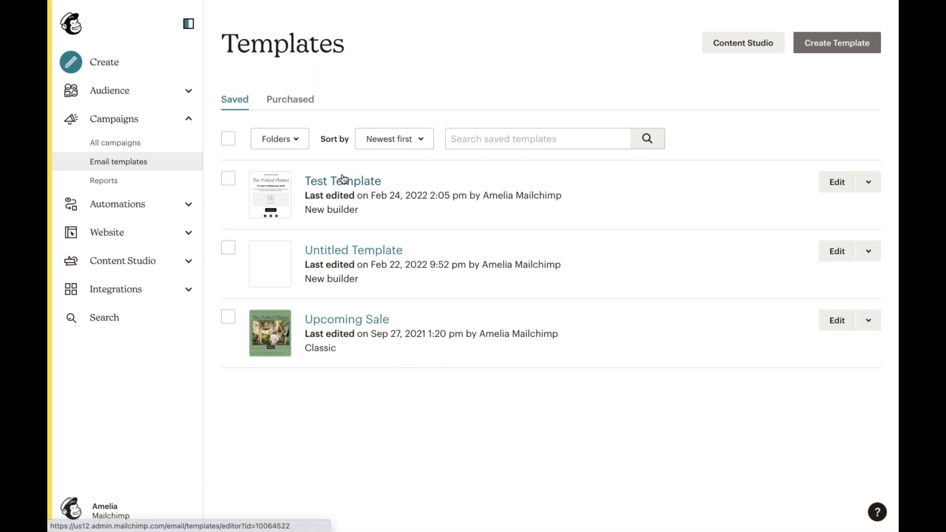
click(132, 121)
click(132, 121)
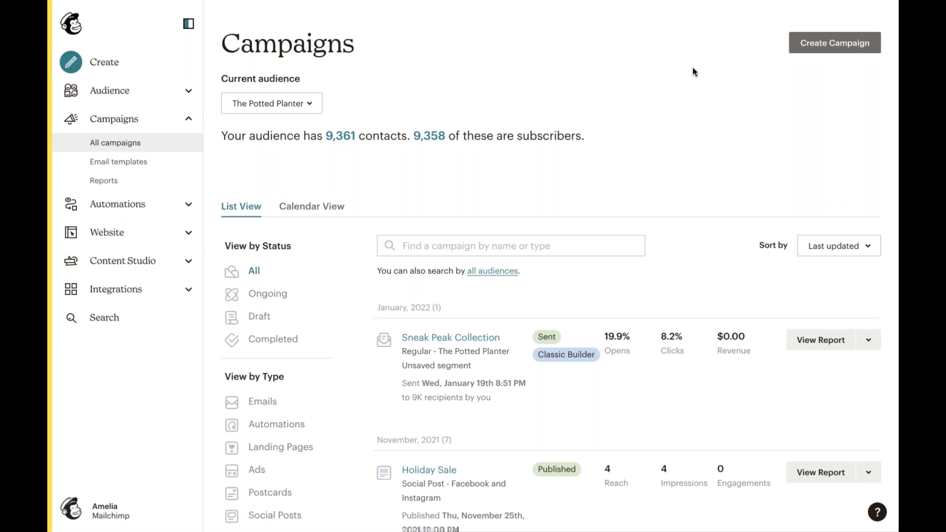
- Create a new Regular email campaign as an untitled draft
click(853, 40)
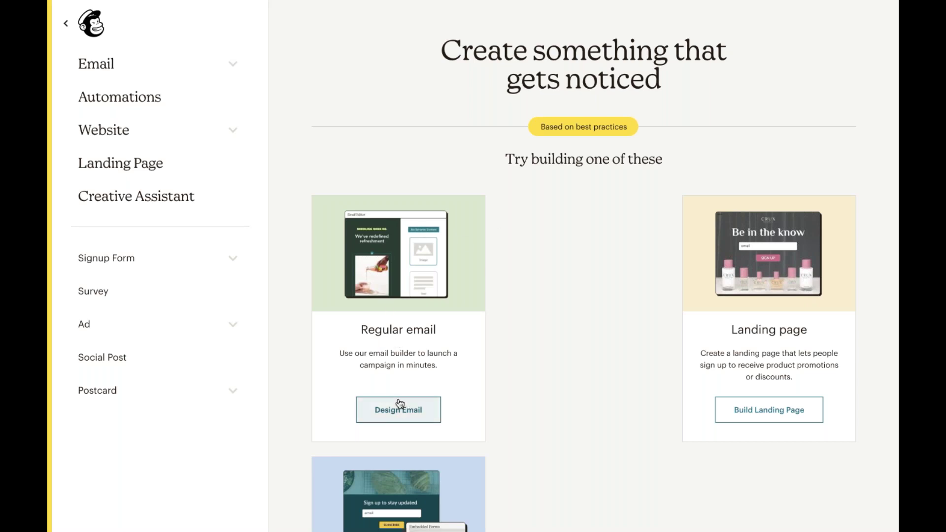
click(416, 409)
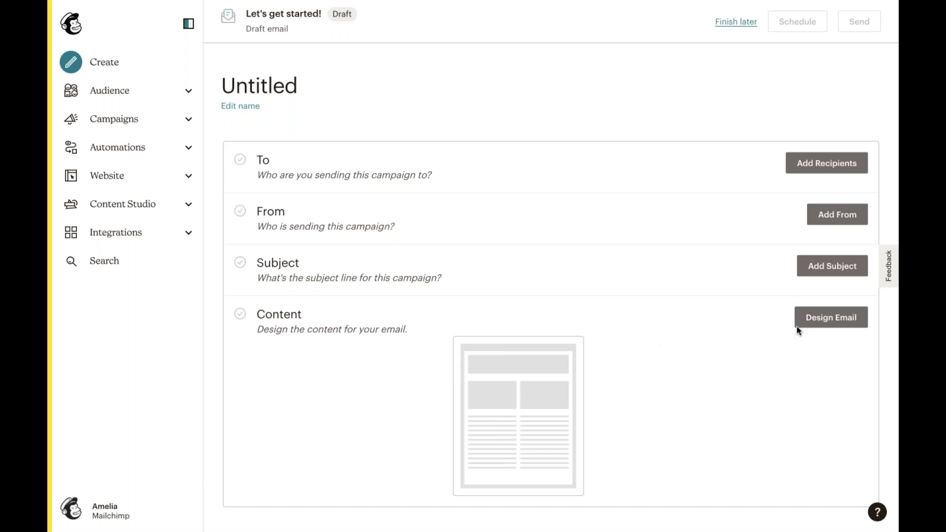
- Open the email builder from the draft campaign's Content row
click(824, 326)
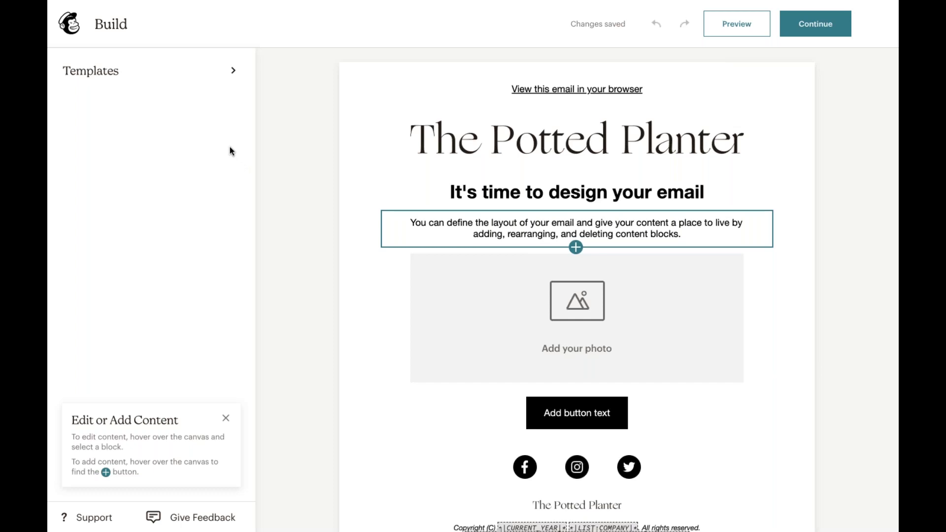
- Open the Templates panel, check the Saved tab, then return to Prebuilt templates
click(170, 80)
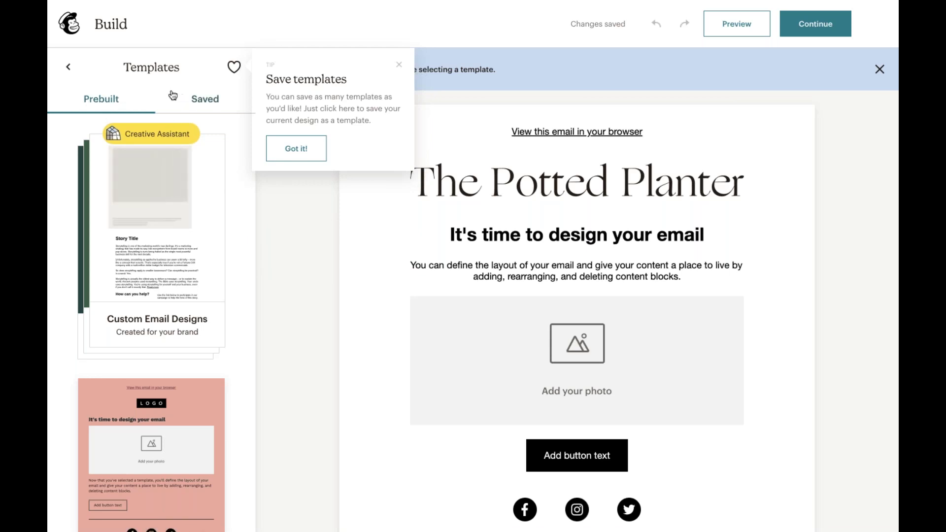
click(196, 107)
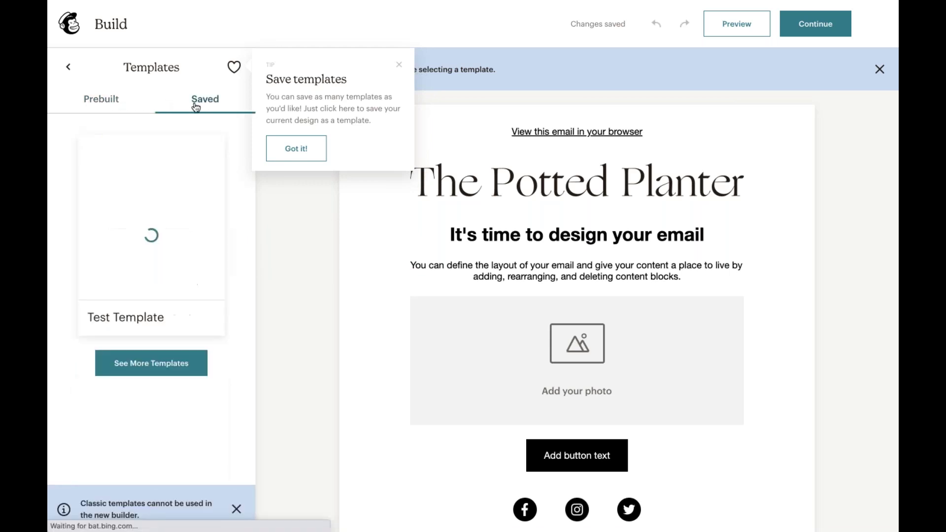
click(118, 102)
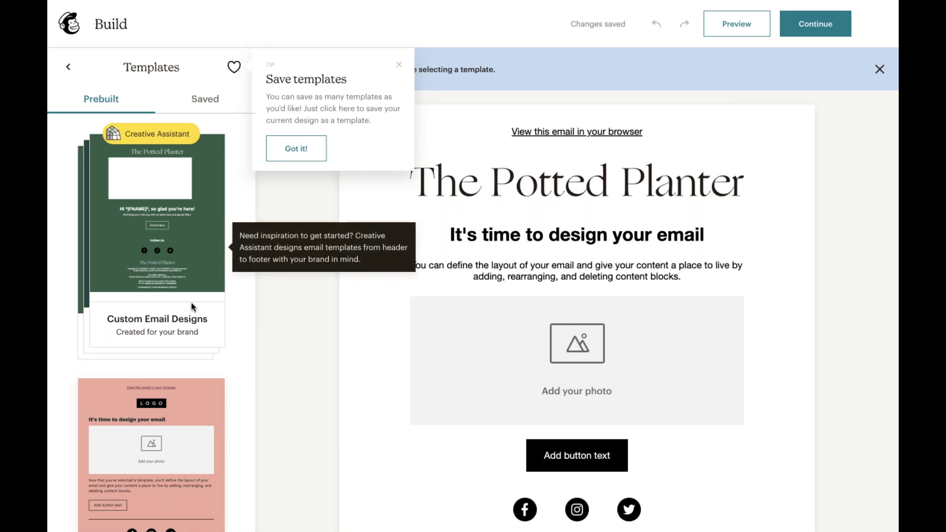
scroll(192, 306, down, 2)
mouse_move(196, 391)
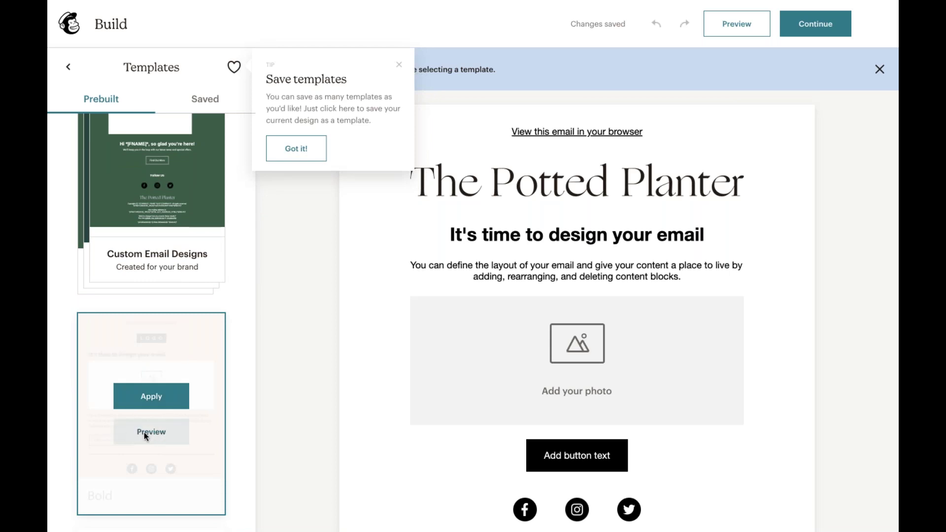
scroll(144, 432, down, 4)
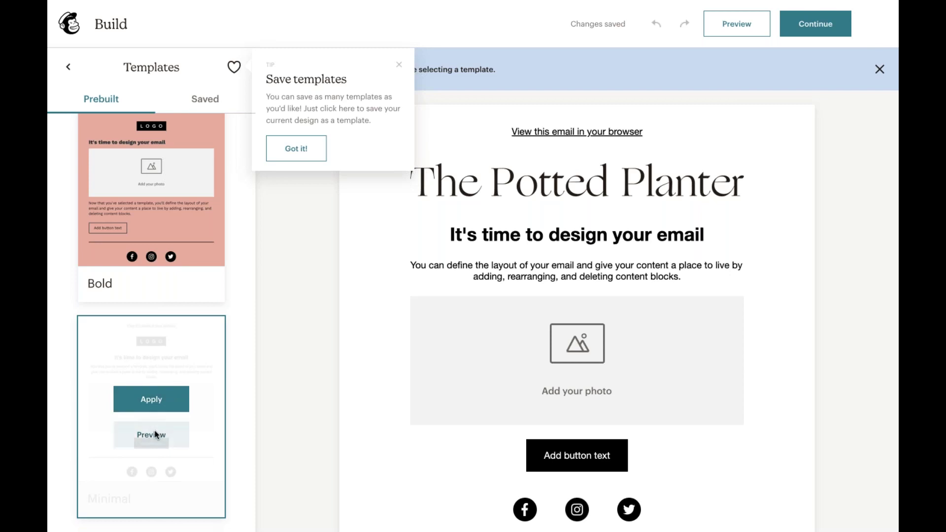
click(156, 435)
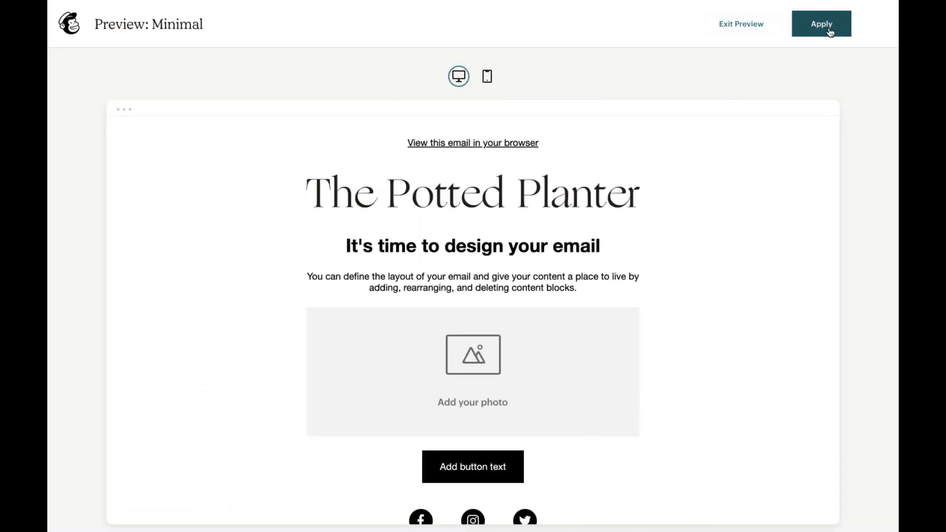
click(750, 34)
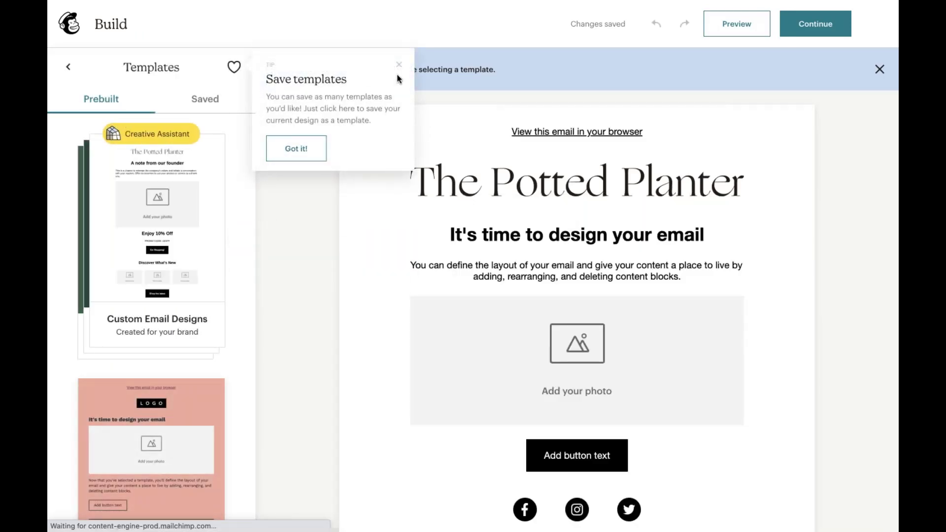
click(399, 65)
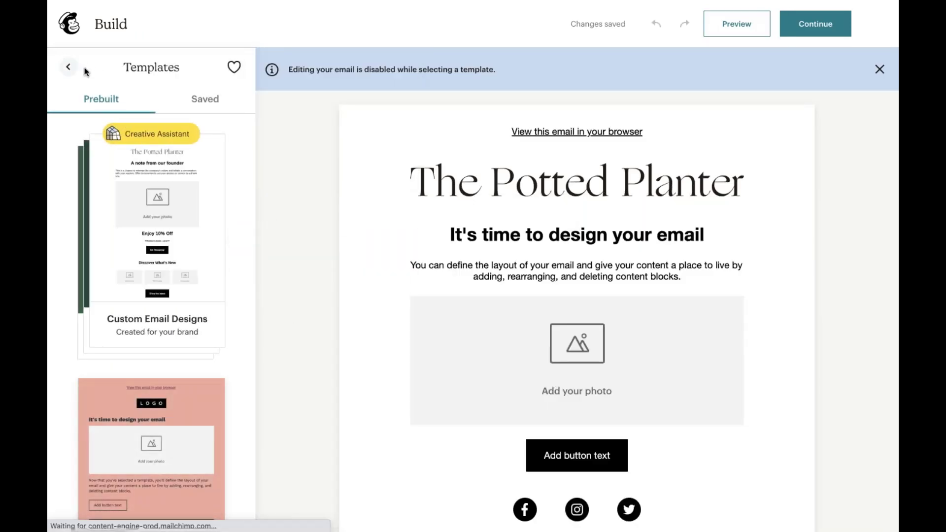
- Close Templates and set the email's canvas colour to pale green C9E2BE
click(69, 68)
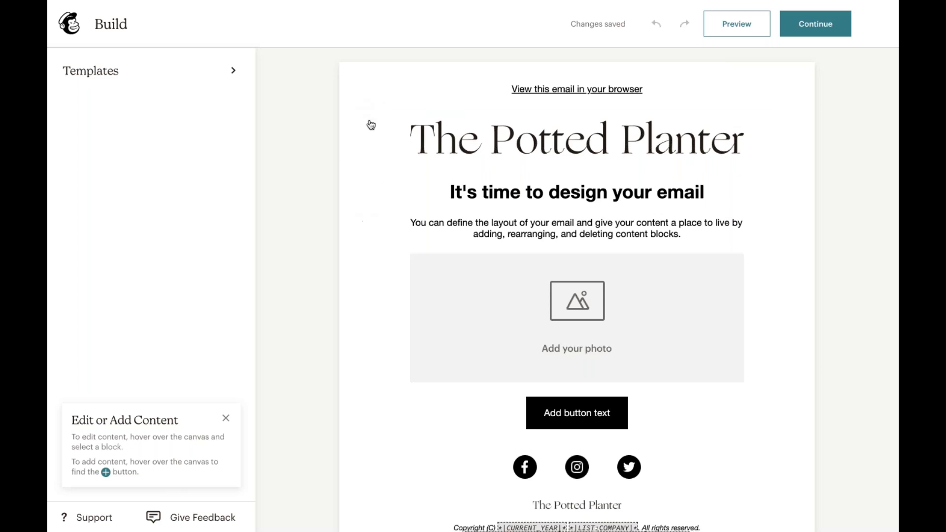
click(363, 148)
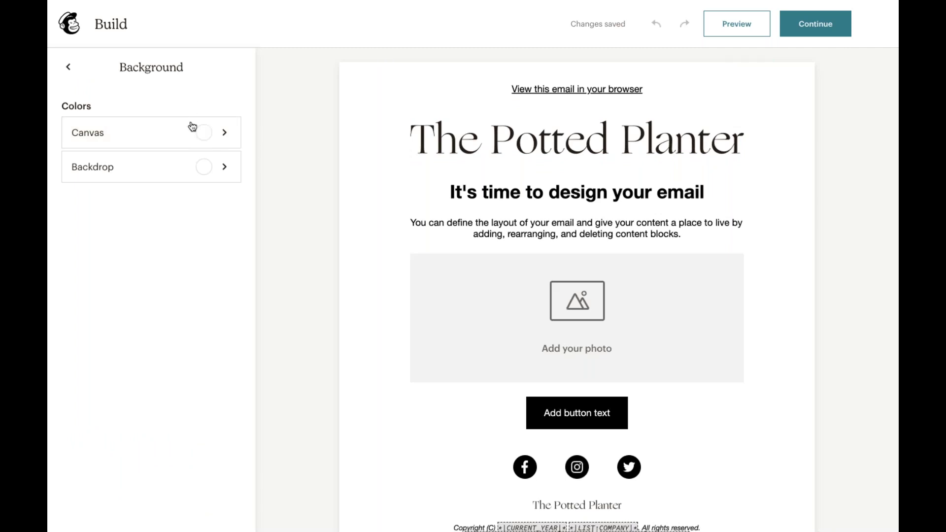
click(175, 139)
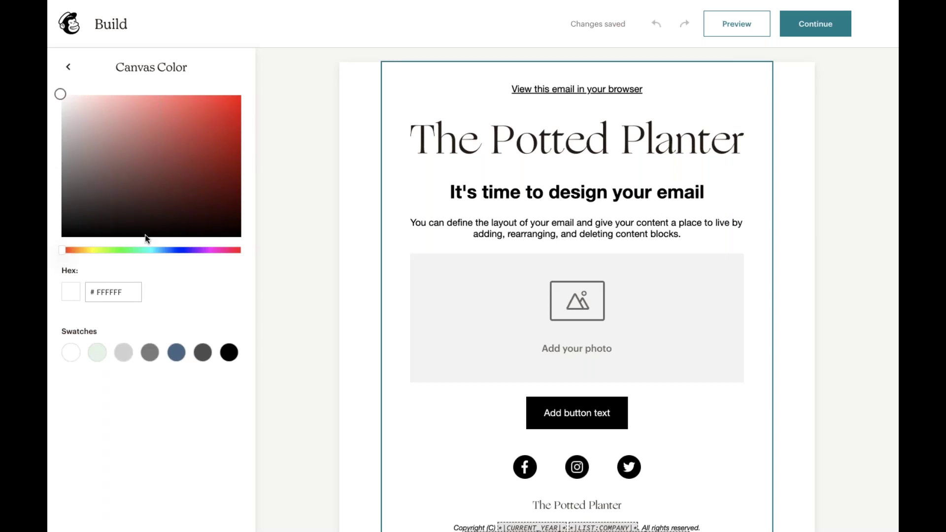
click(111, 250)
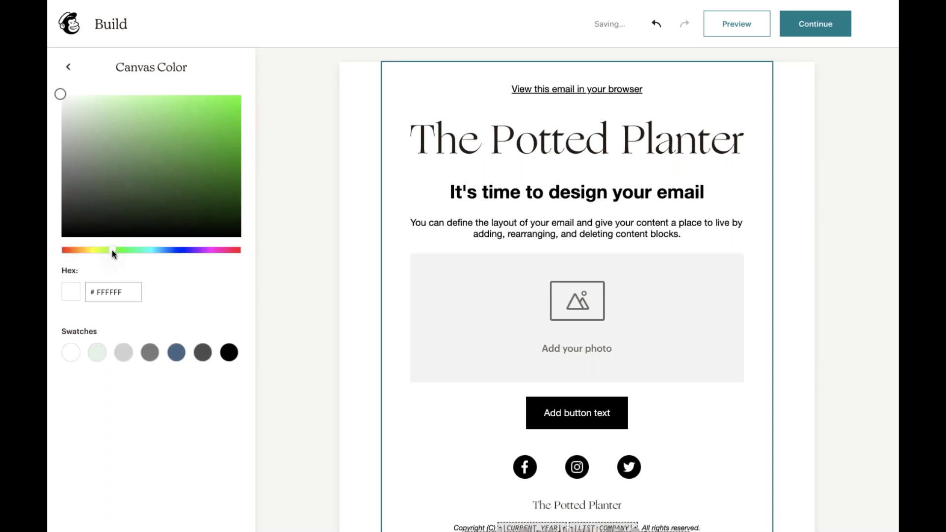
click(115, 147)
click(111, 120)
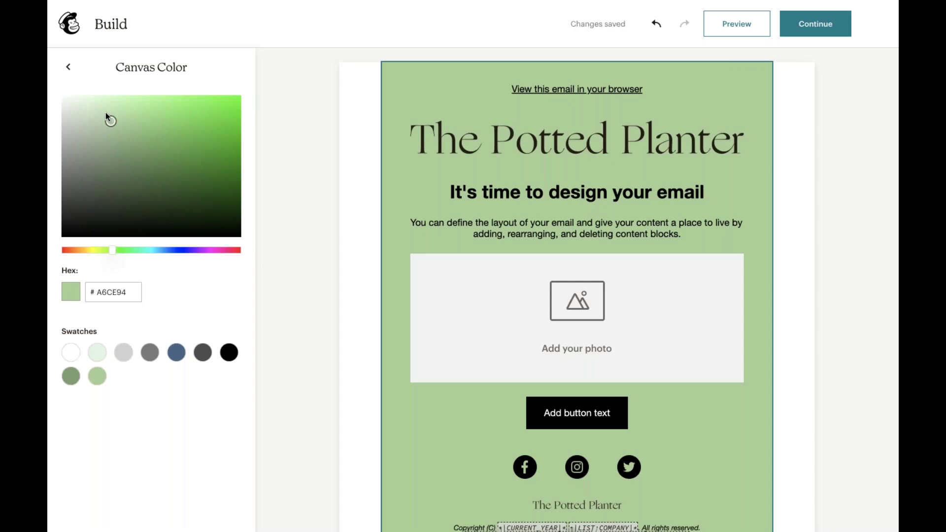
click(106, 112)
click(89, 111)
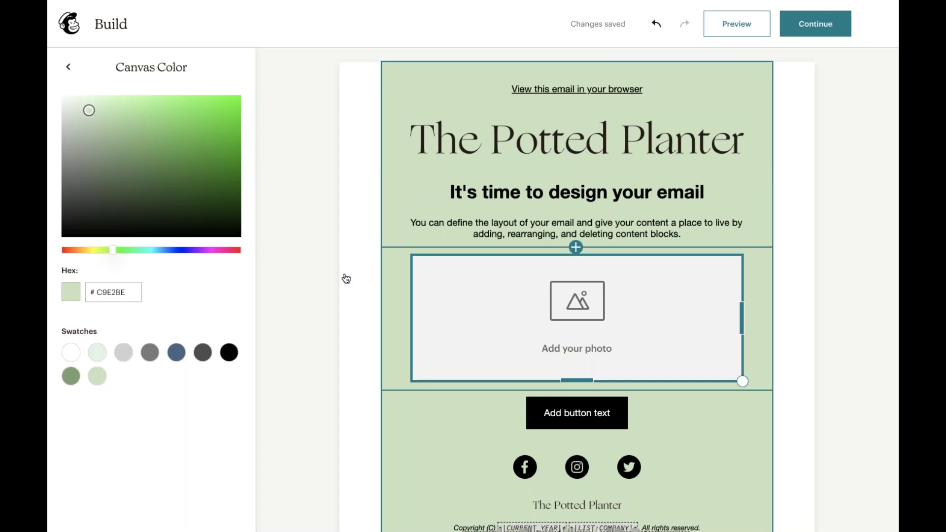
click(69, 67)
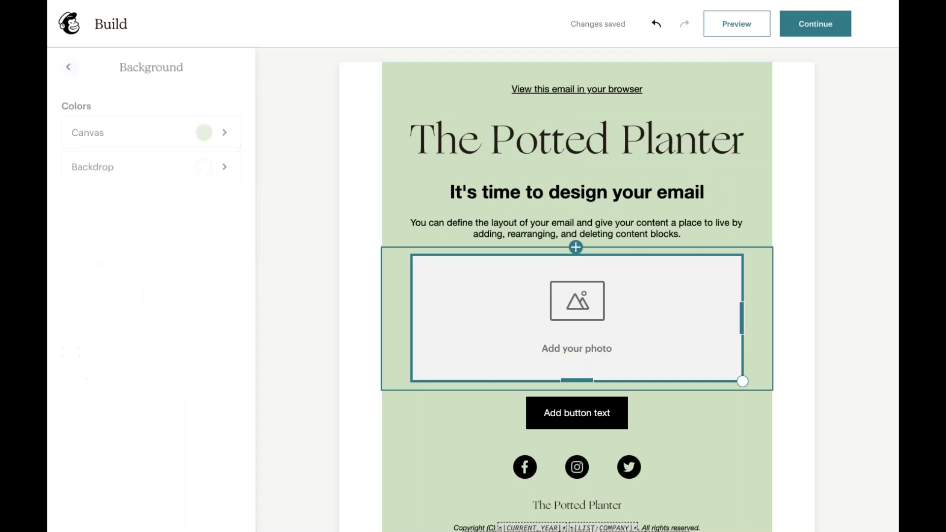
- Set the email backdrop to the pale green C9E2BE, then open the block picker beneath the title
click(133, 168)
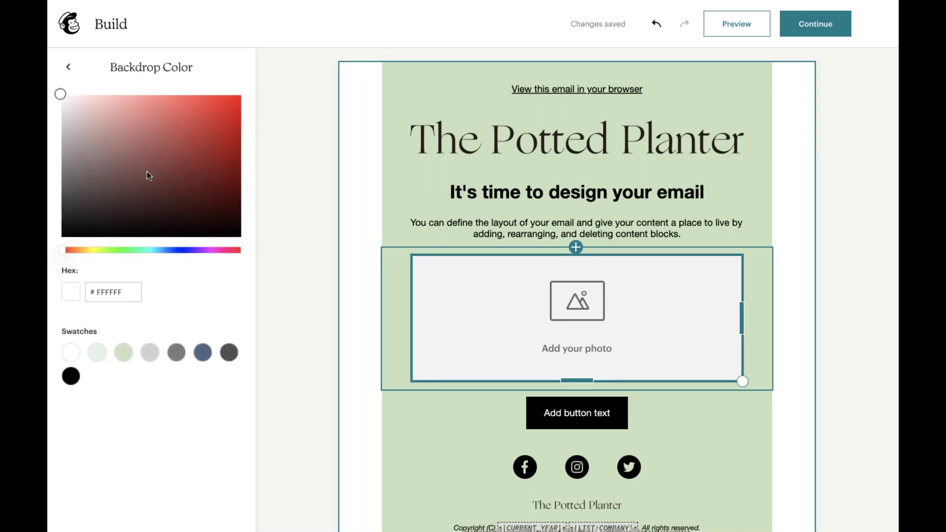
click(124, 353)
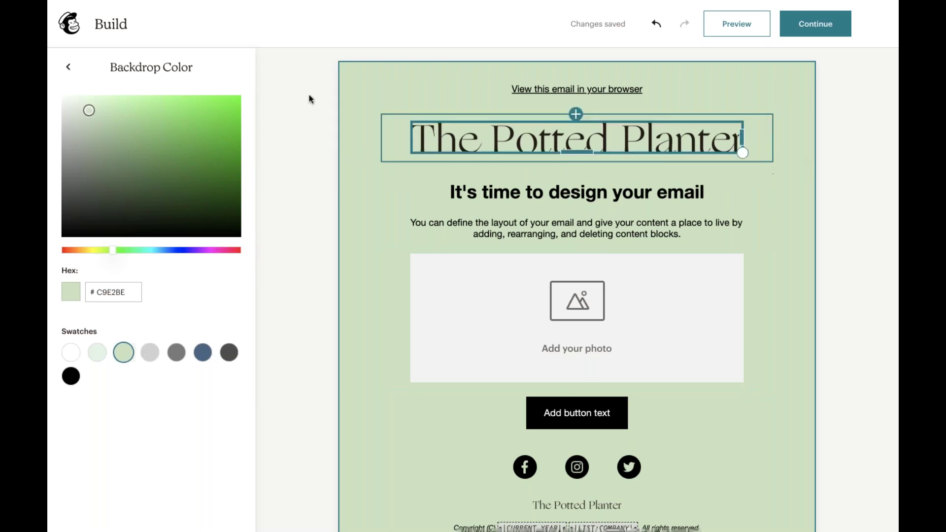
click(71, 67)
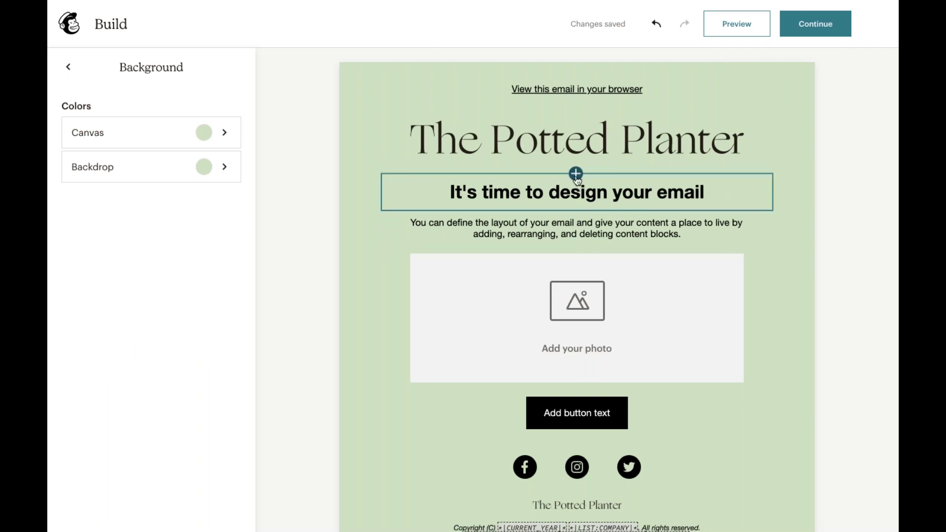
click(575, 173)
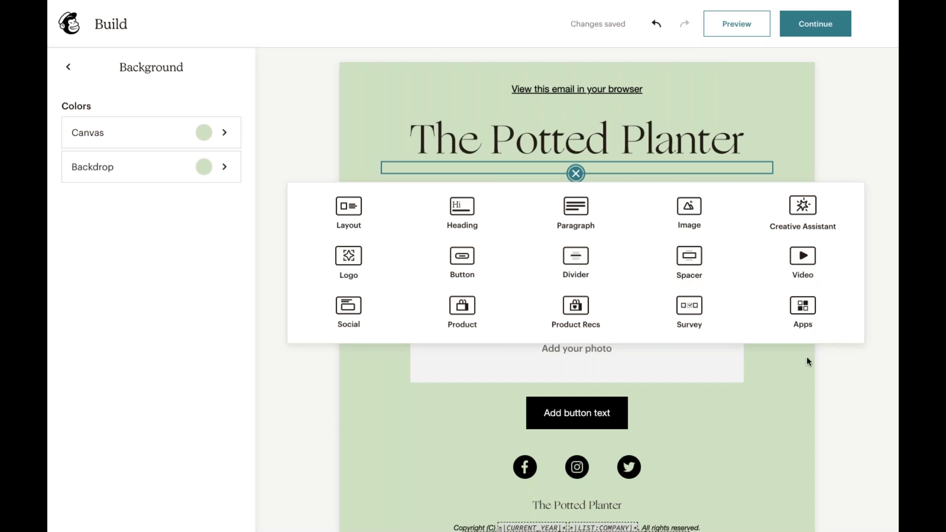
- Close the add-block picker without inserting any block
click(777, 152)
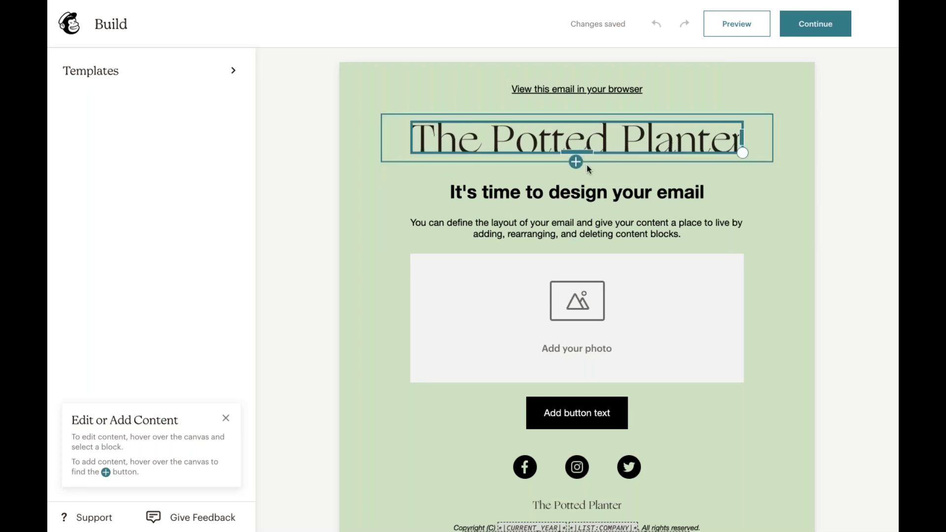
- Replace the heading text with 'New plants are on the horizon!' and reselect the heading block
click(596, 192)
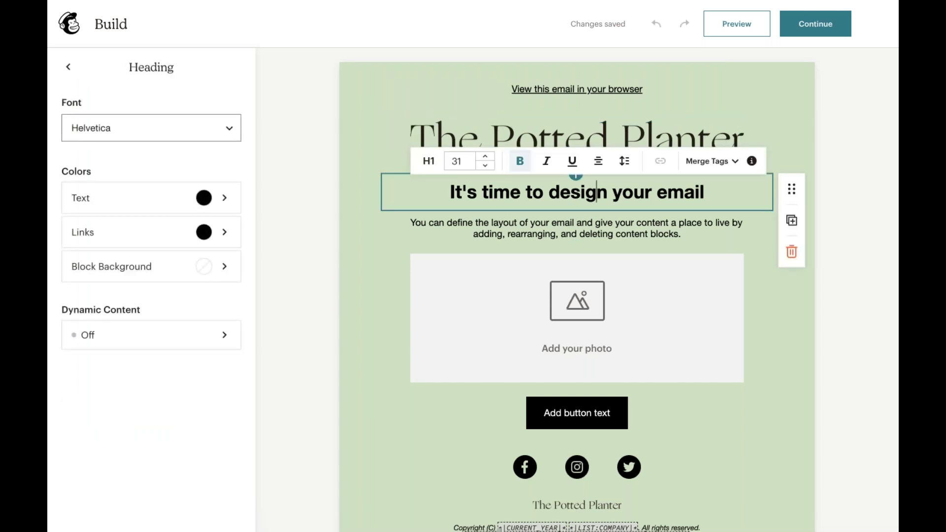
triple_click(596, 192)
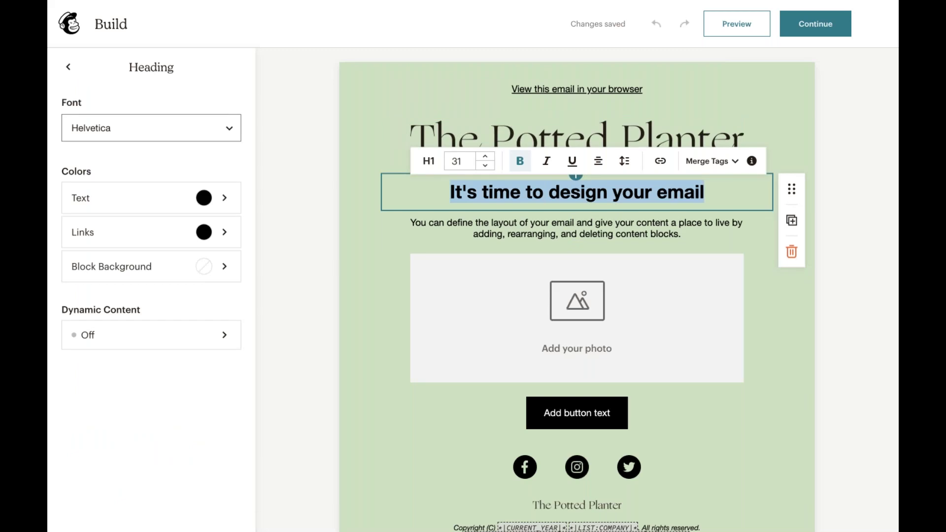
text(New plants)
text(are on the horizon!)
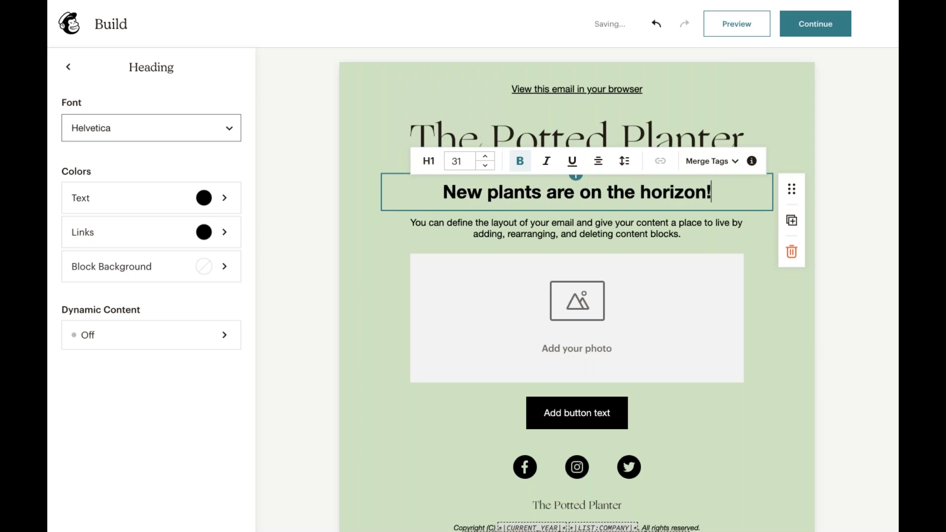
click(621, 233)
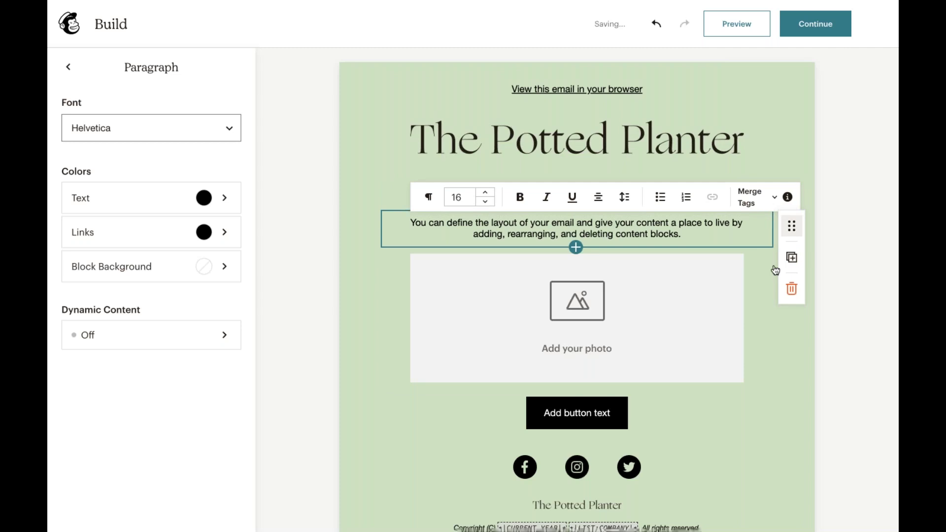
click(825, 169)
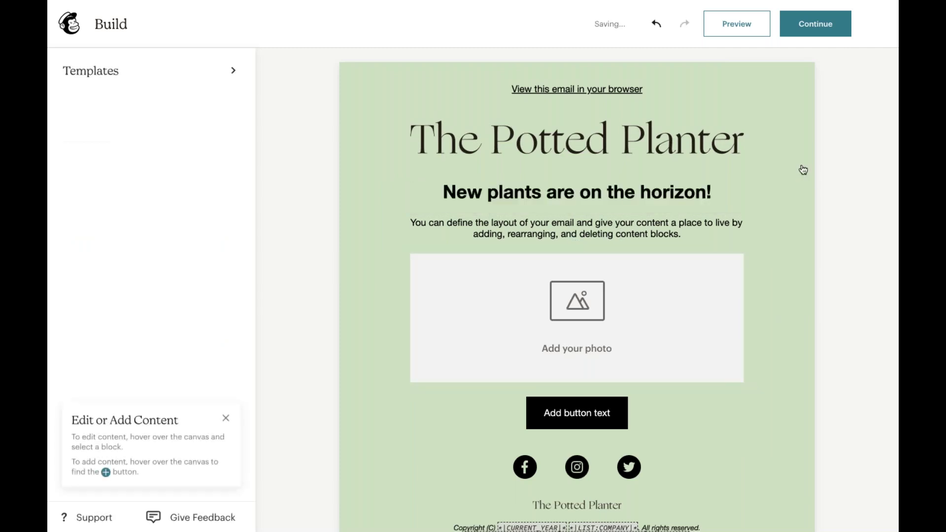
click(739, 195)
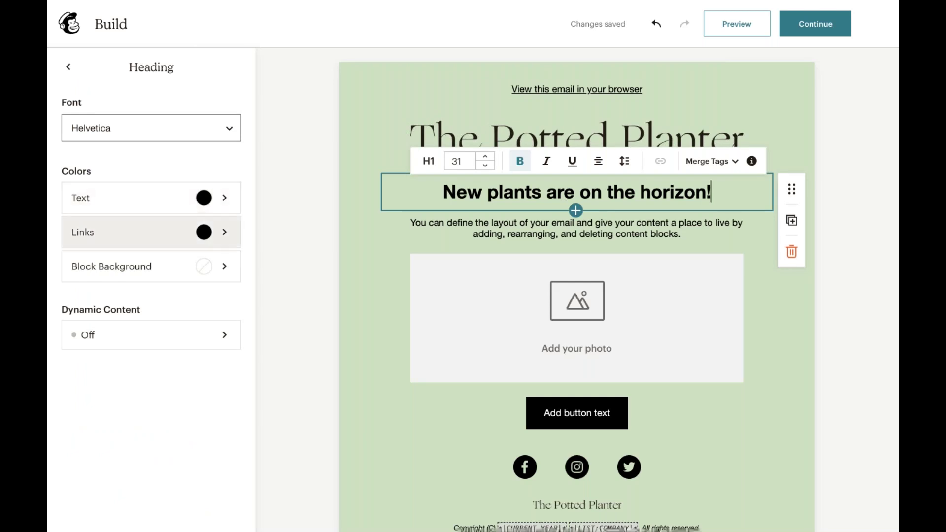
- Style the heading in Georgia, centre-aligned, and reduce it from size 31 to 29
click(190, 138)
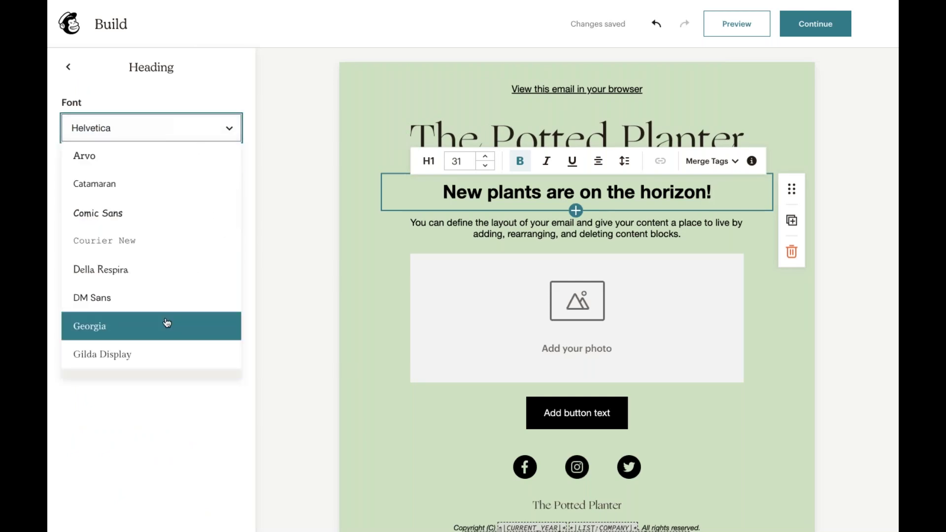
click(167, 325)
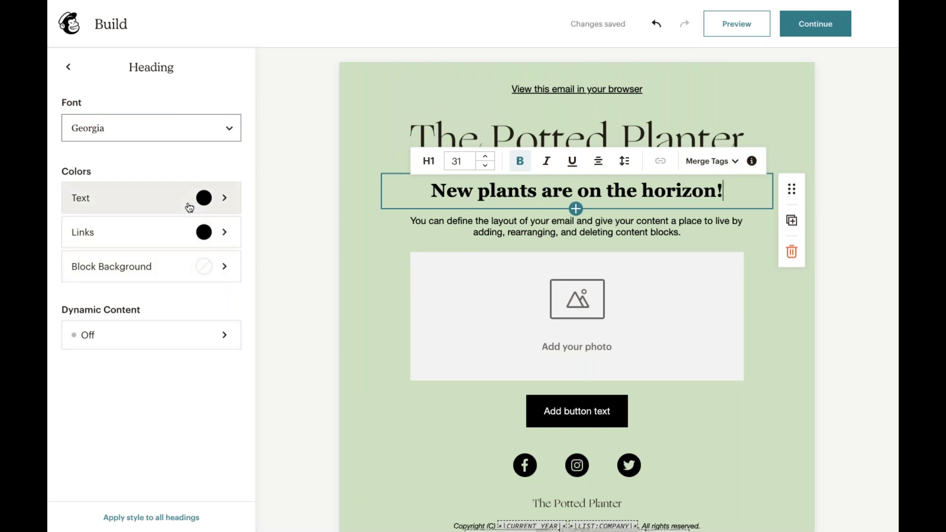
click(597, 162)
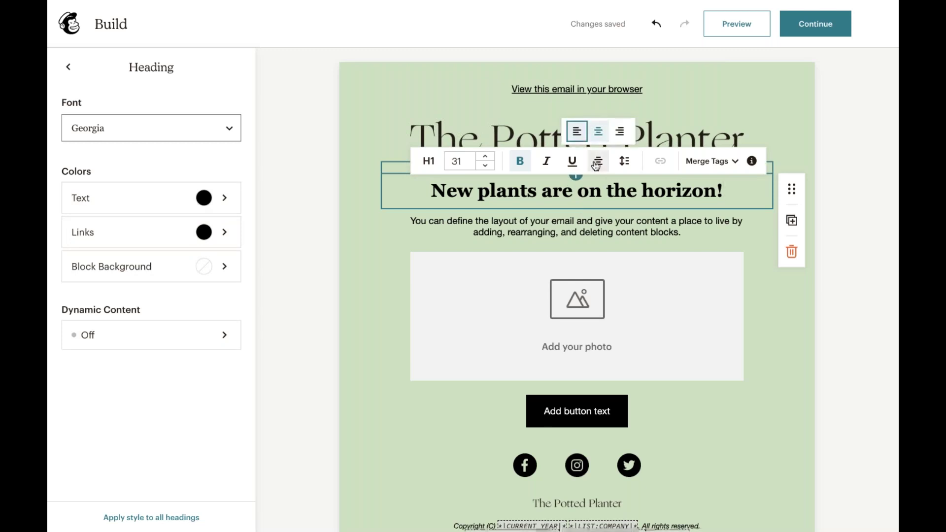
click(598, 131)
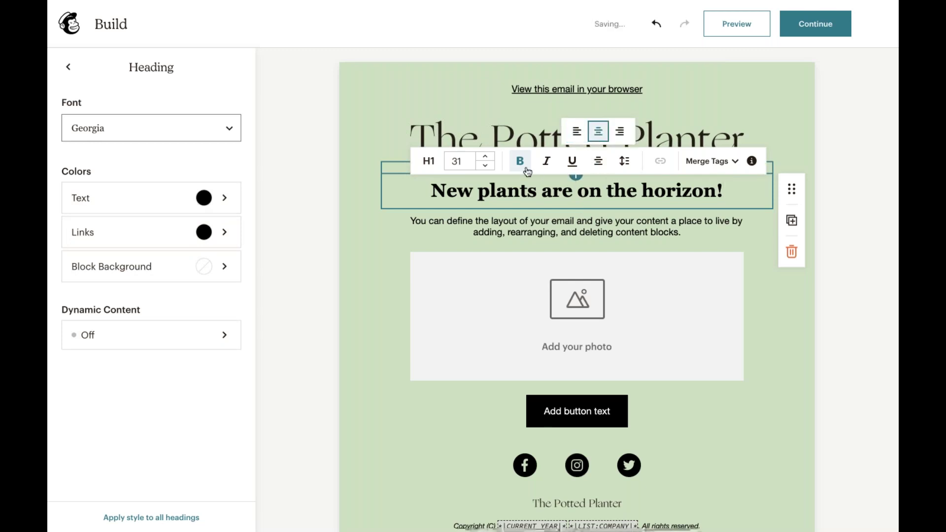
click(487, 167)
click(487, 168)
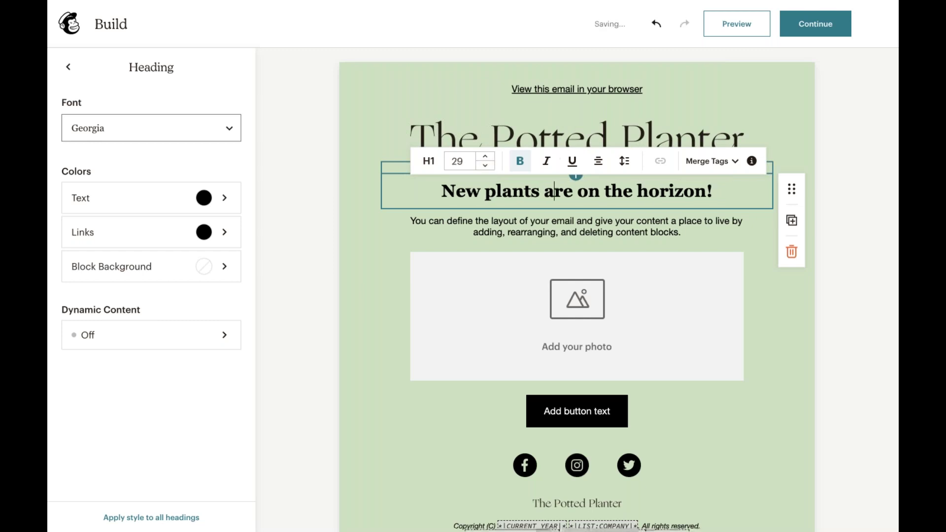
click(853, 159)
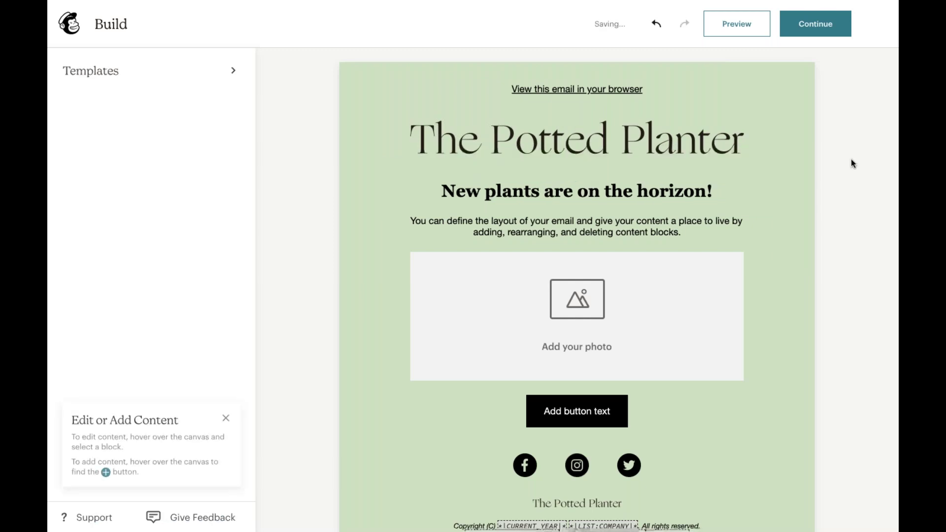
click(720, 215)
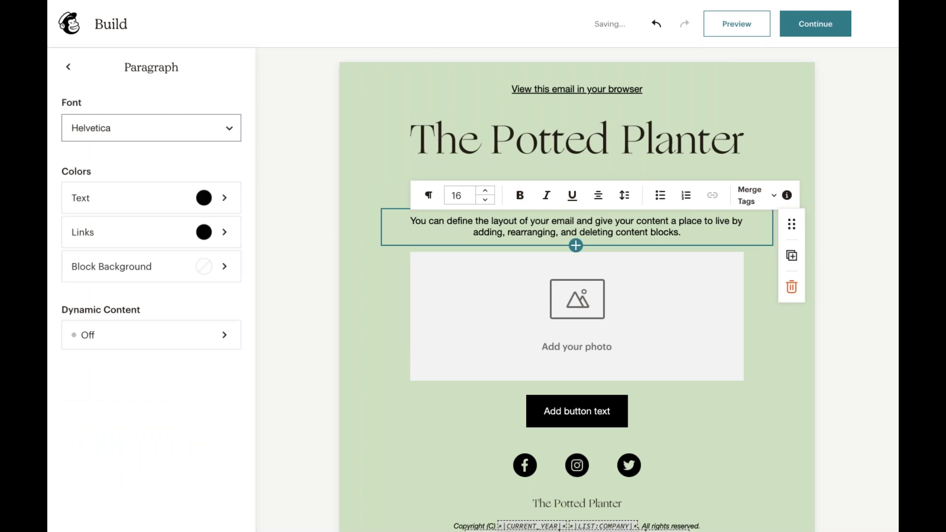
click(811, 165)
click(674, 196)
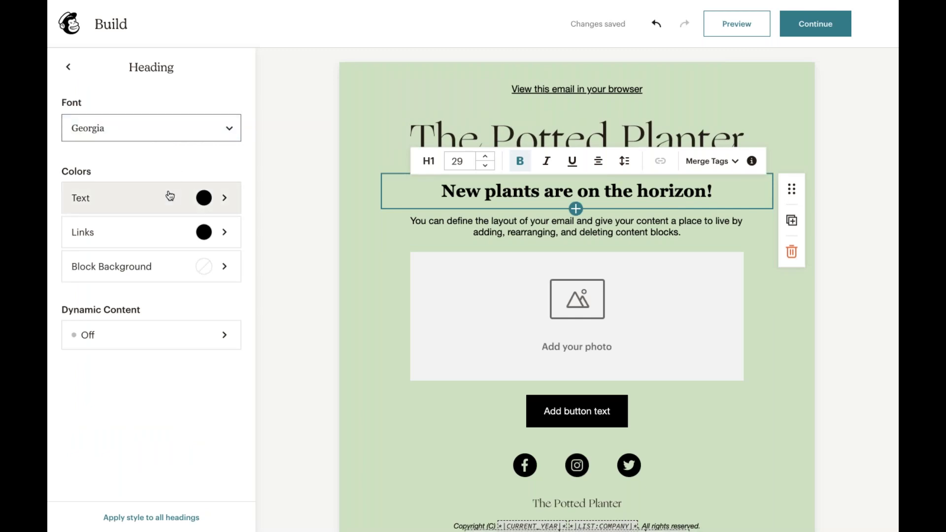
- Set the heading's link colour to sage green 80A379 and keep the text colour unchanged
click(219, 198)
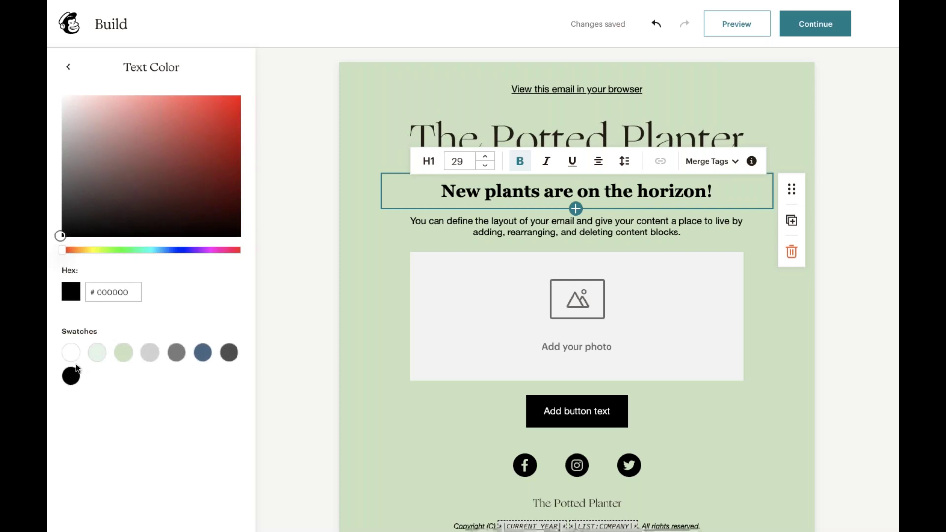
click(68, 66)
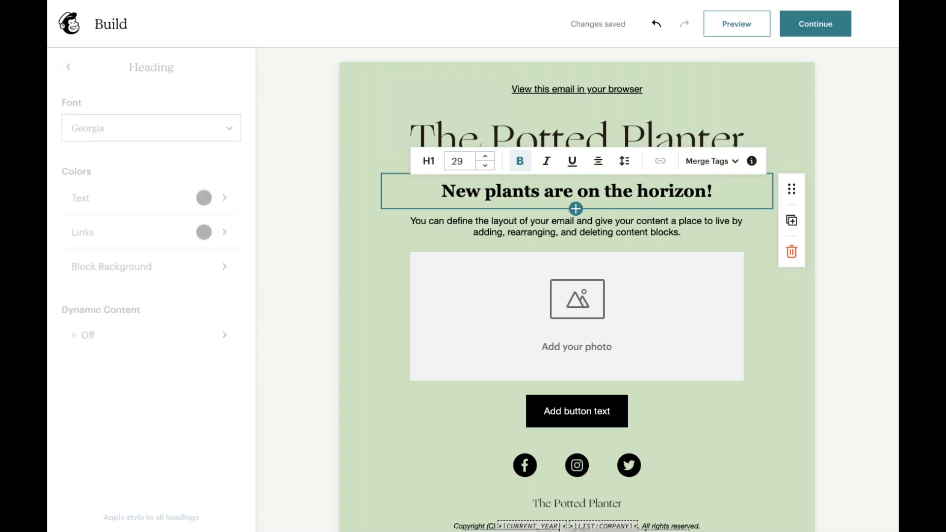
click(178, 234)
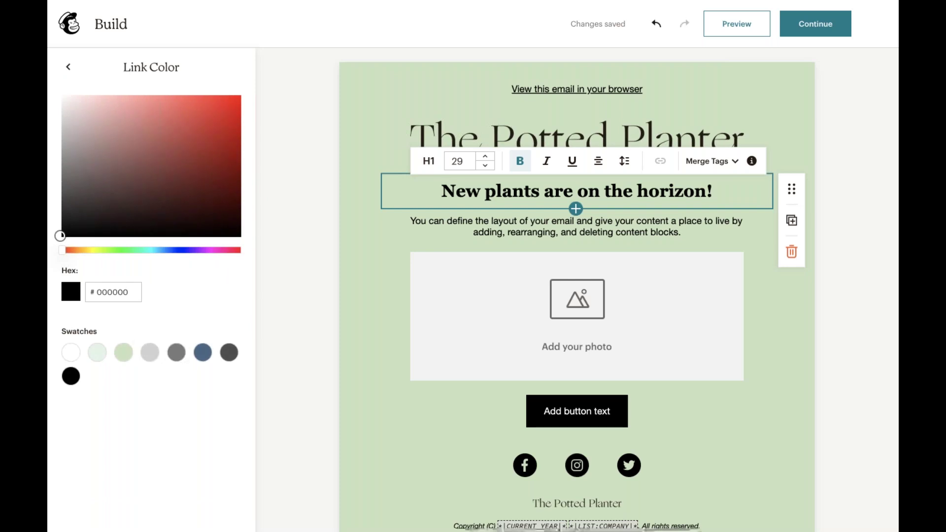
click(117, 250)
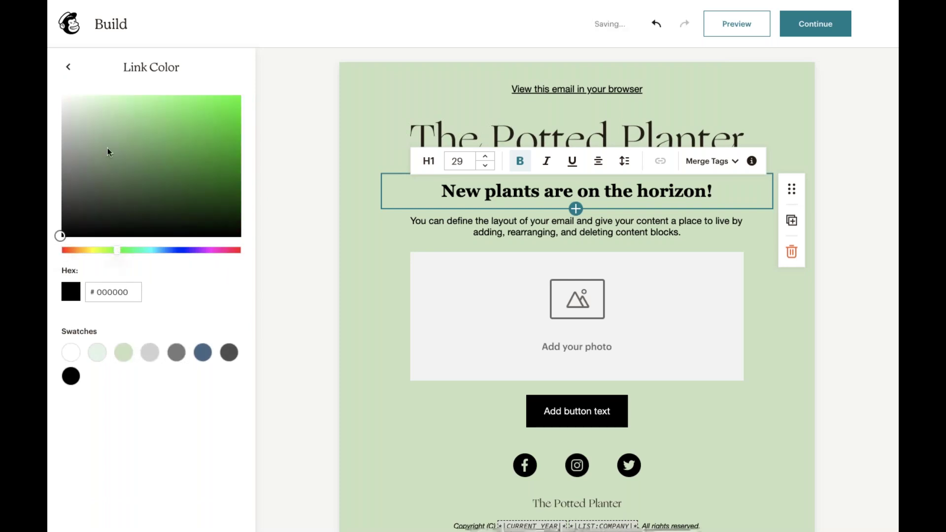
click(106, 145)
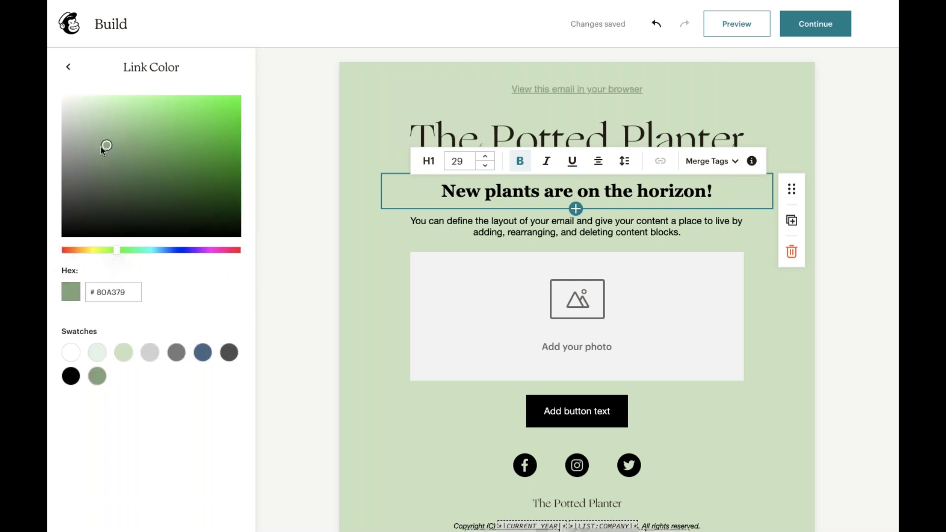
click(68, 67)
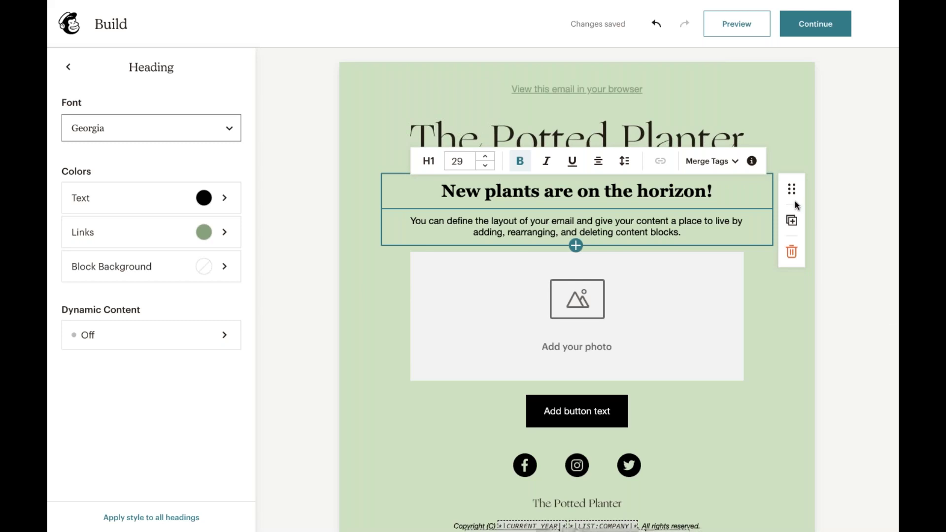
click(636, 226)
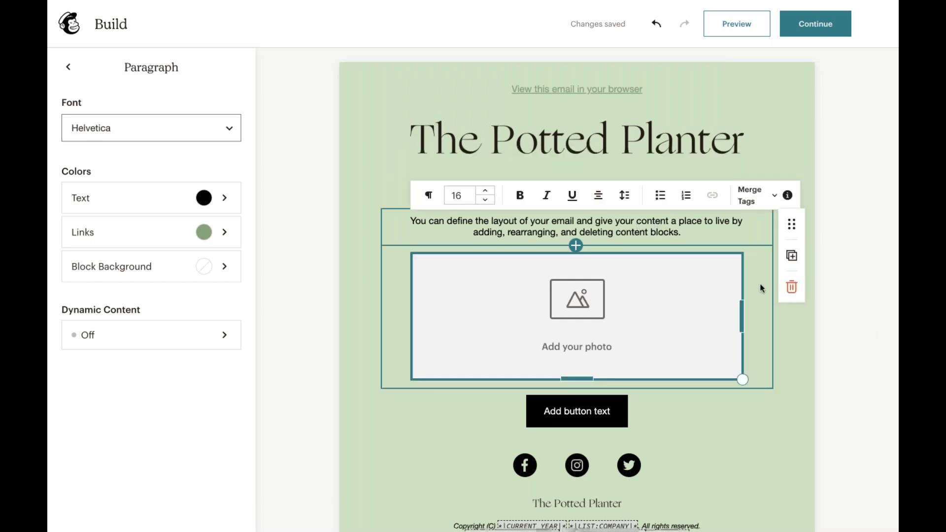
- Replace the placeholder paragraph with the 20% off offer running through the end of the week
triple_click(568, 231)
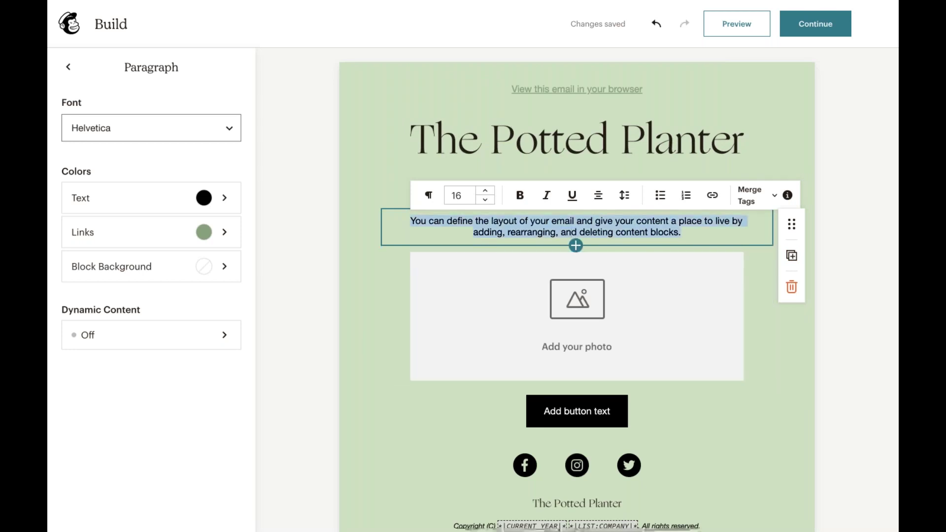
text(And to )
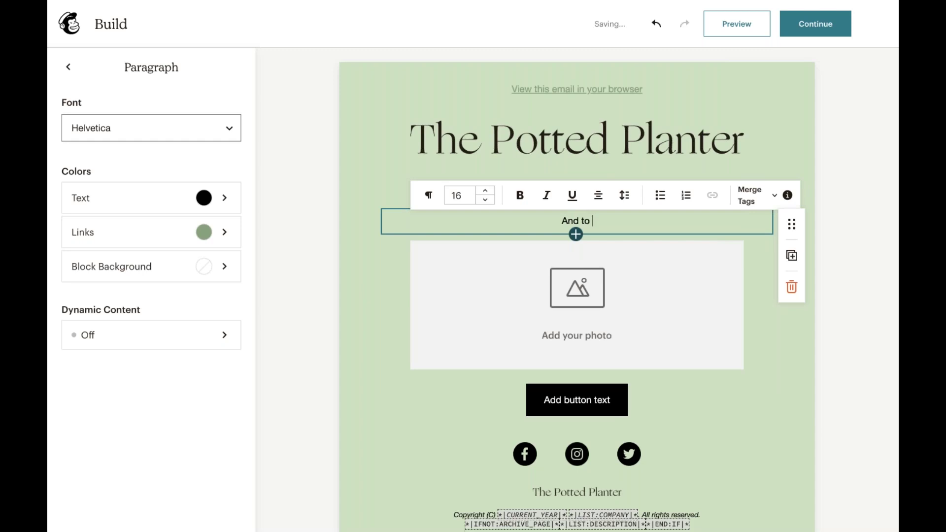
text(welcome our n)
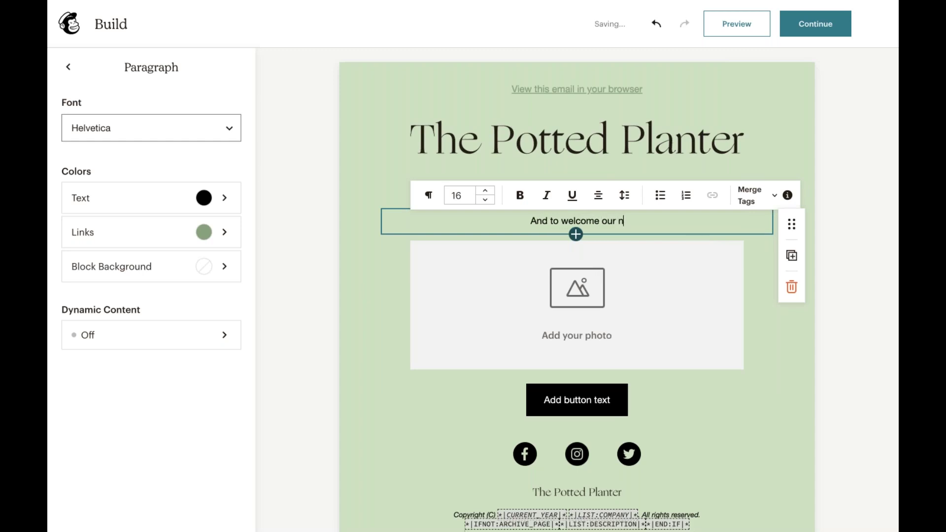
text(ew friends, w)
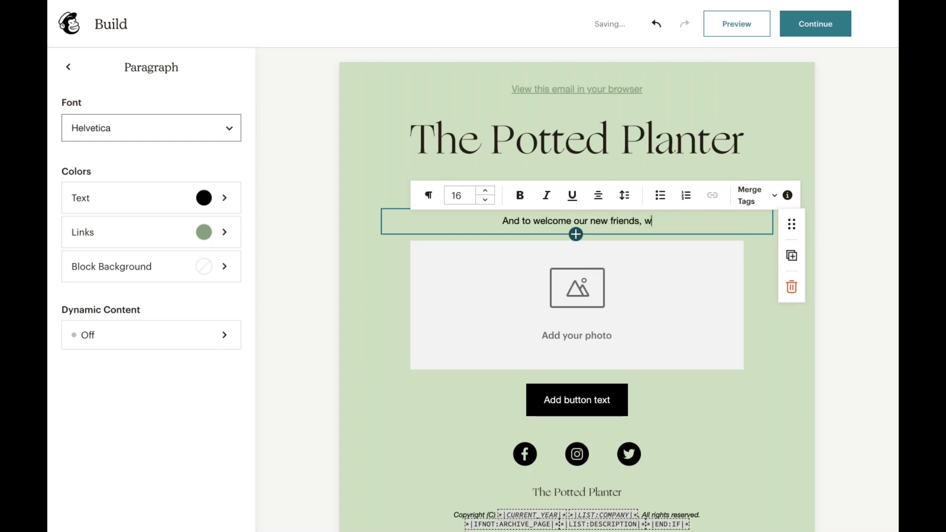
text(e're oferin)
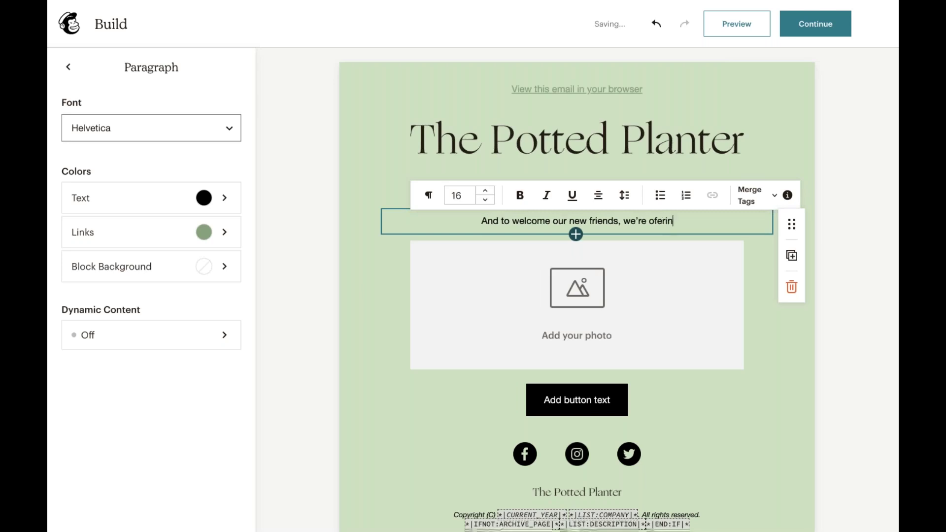
text(g 20)
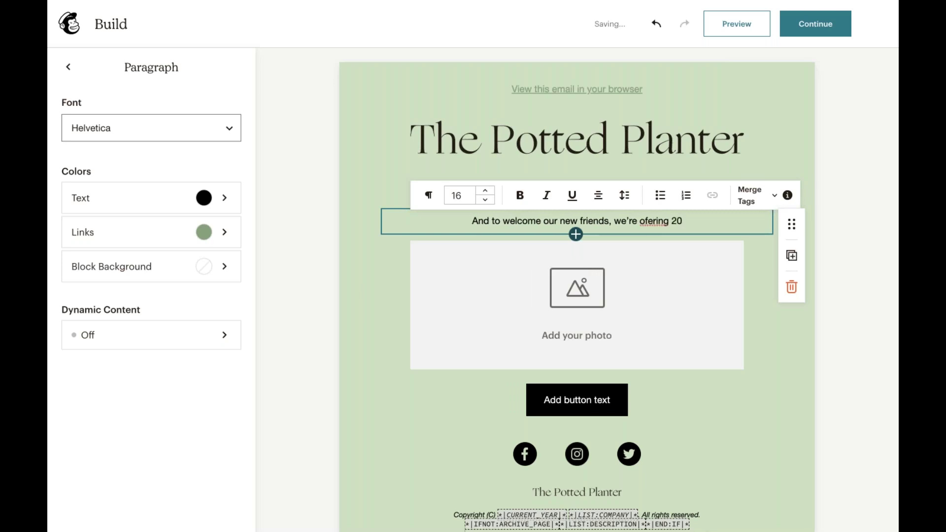
text(% off all)
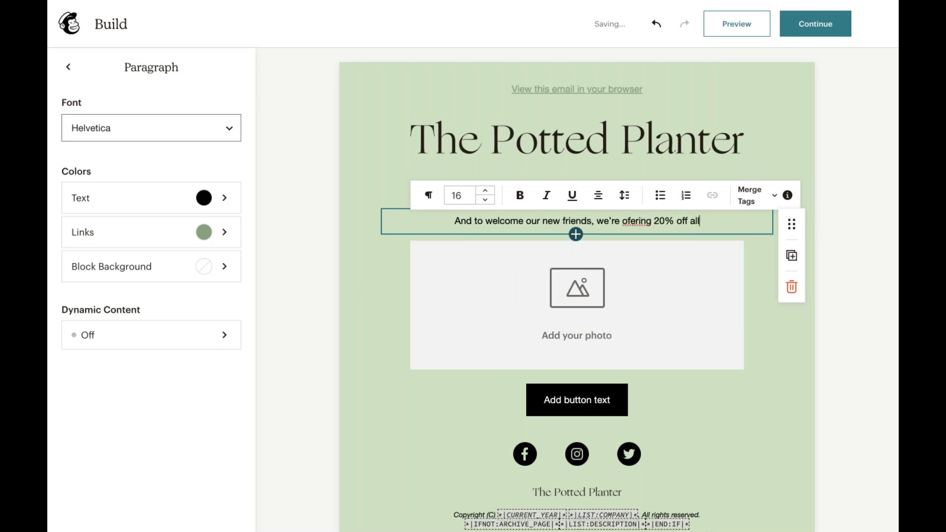
text( purc)
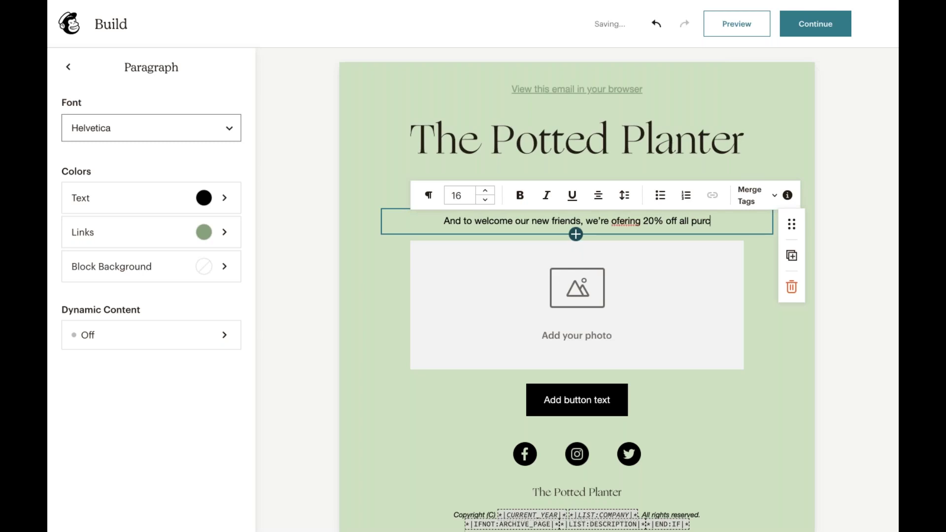
text(hases through the en)
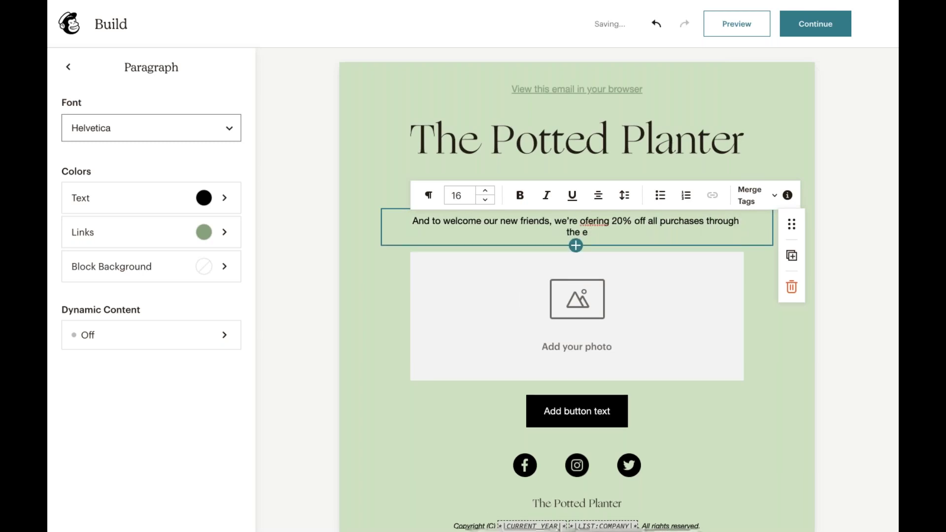
key(BackSpace)
text(nd of the week.)
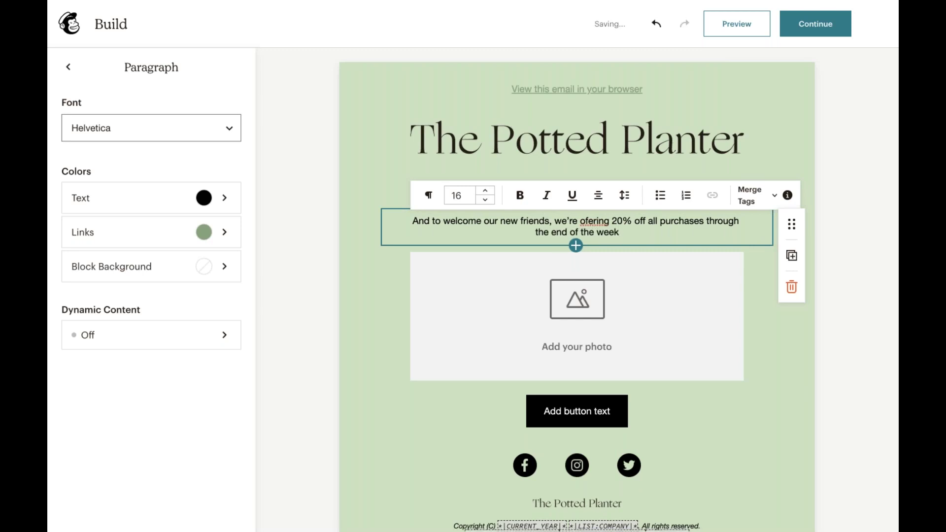
double_click(598, 220)
text(offering)
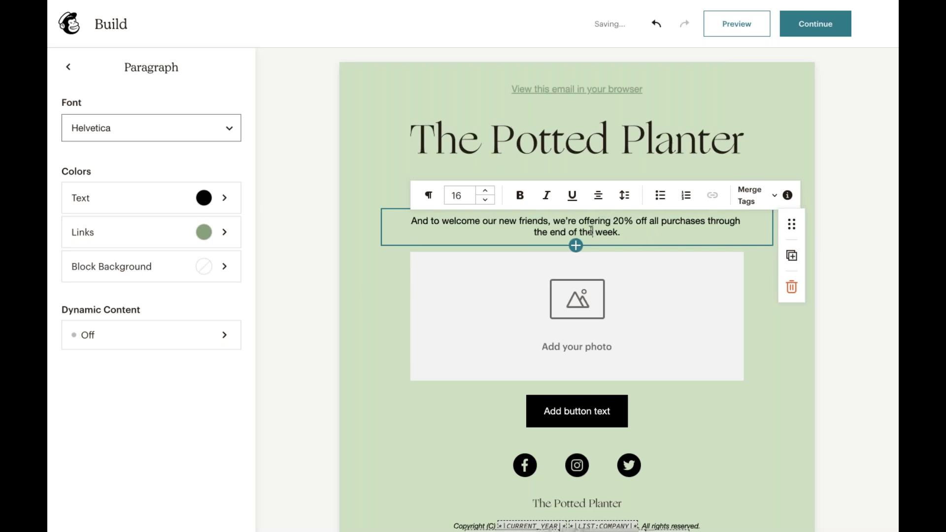
- Enlarge the offer paragraph's text to size 17
triple_click(595, 228)
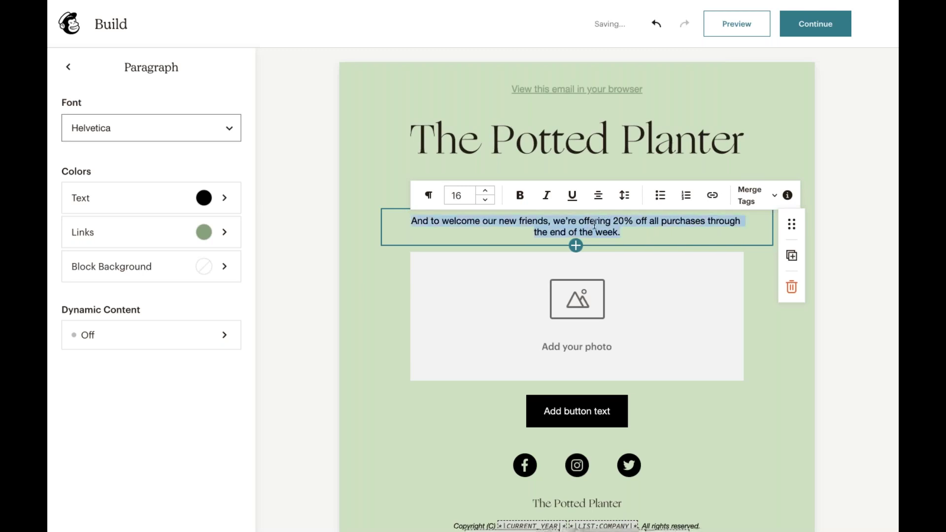
click(486, 190)
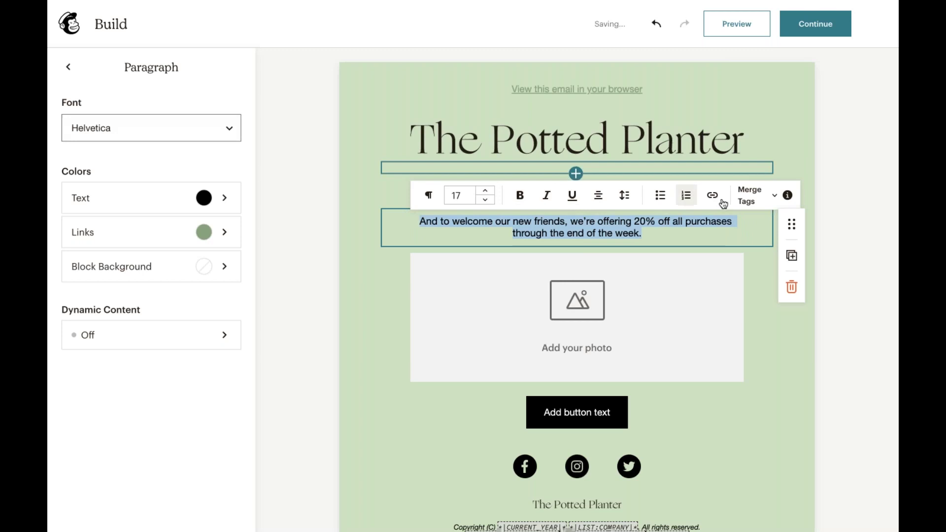
click(600, 202)
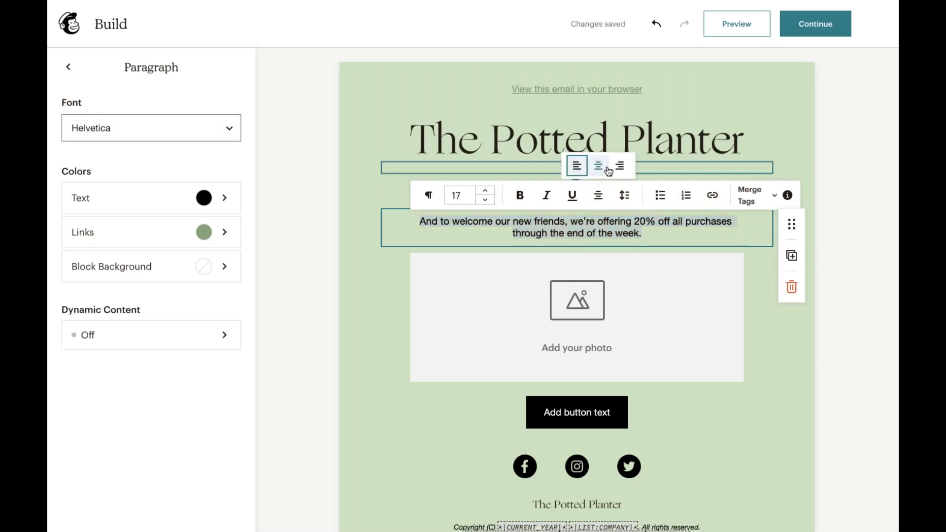
click(819, 362)
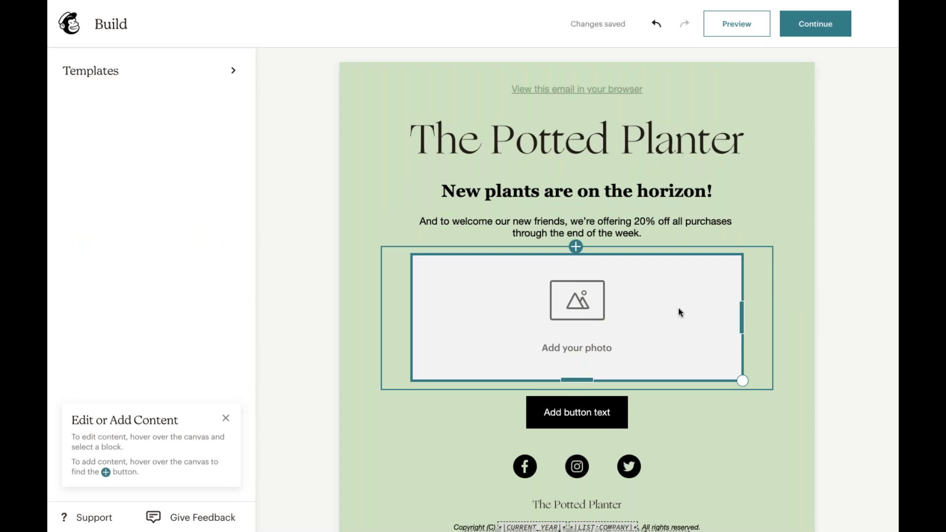
click(662, 326)
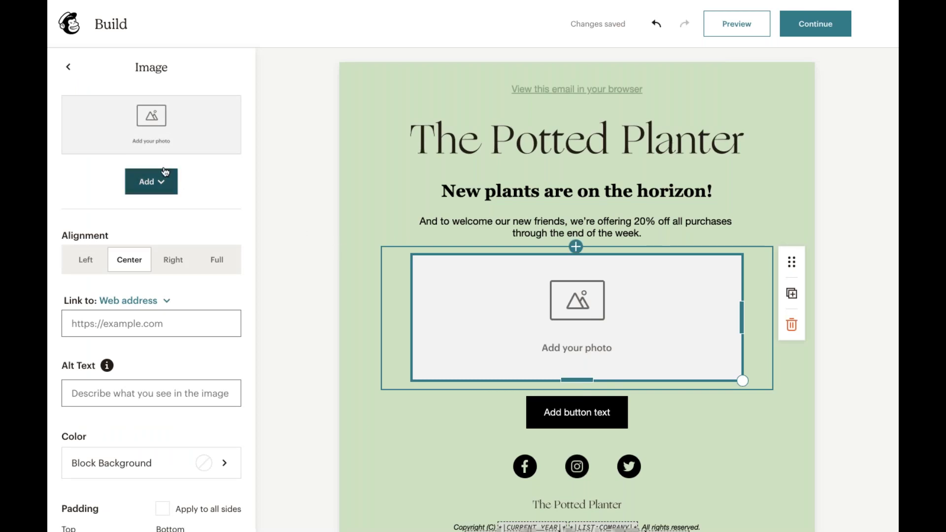
- Open the Image panel's Add menu to show the Upload Image and Select Image options
click(176, 188)
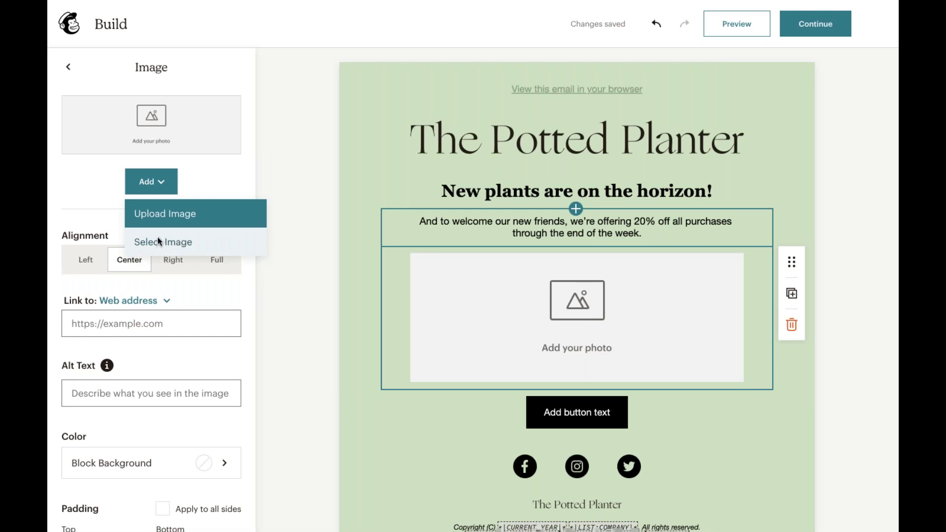
- Insert the greenhouse photo from the Content Studio image library
click(158, 242)
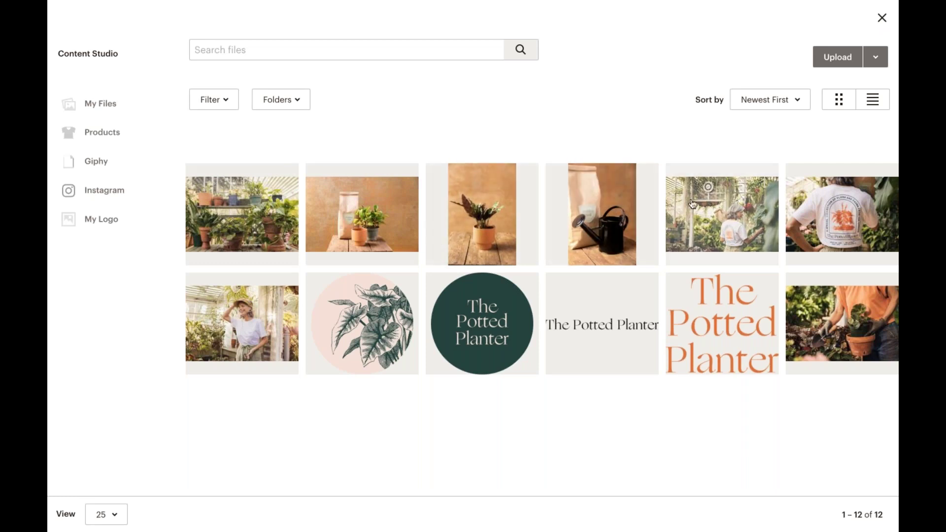
click(722, 220)
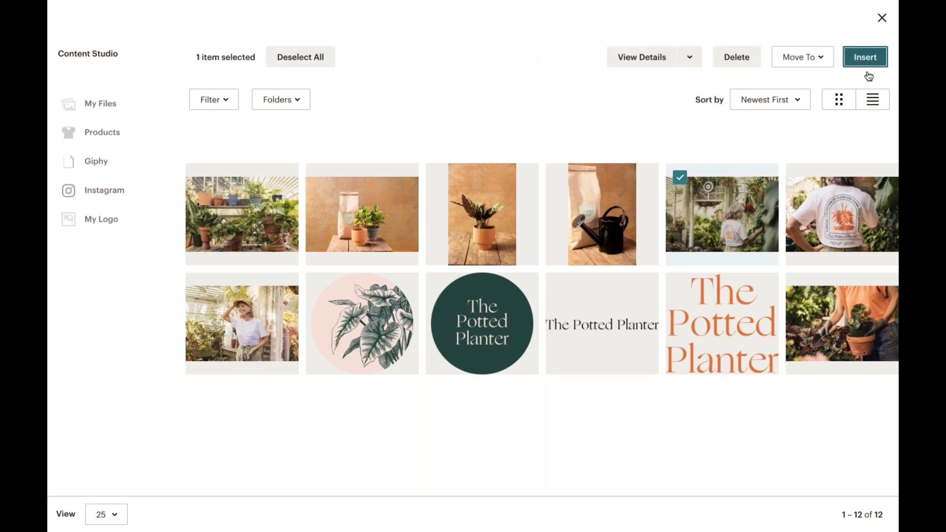
click(868, 73)
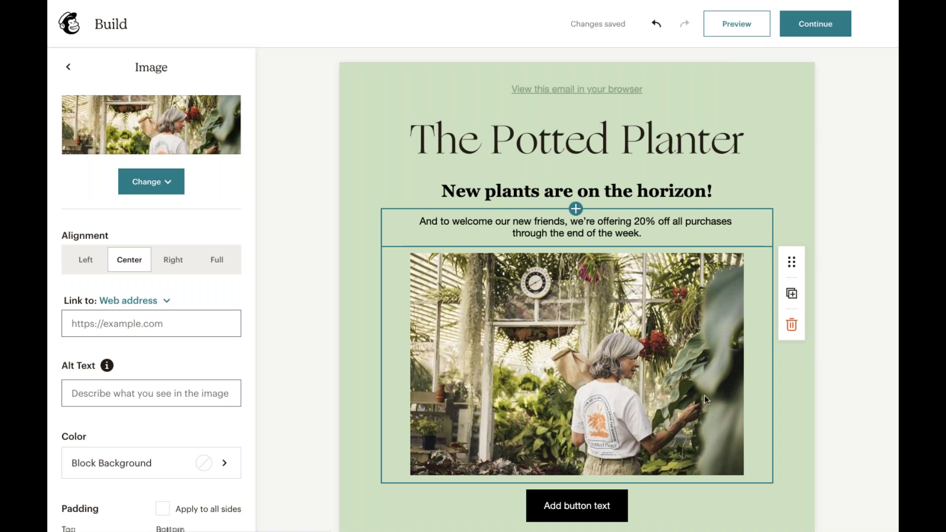
- Resize the greenhouse photo and try the alignment options before settling on Center
drag(738, 471, 722, 444)
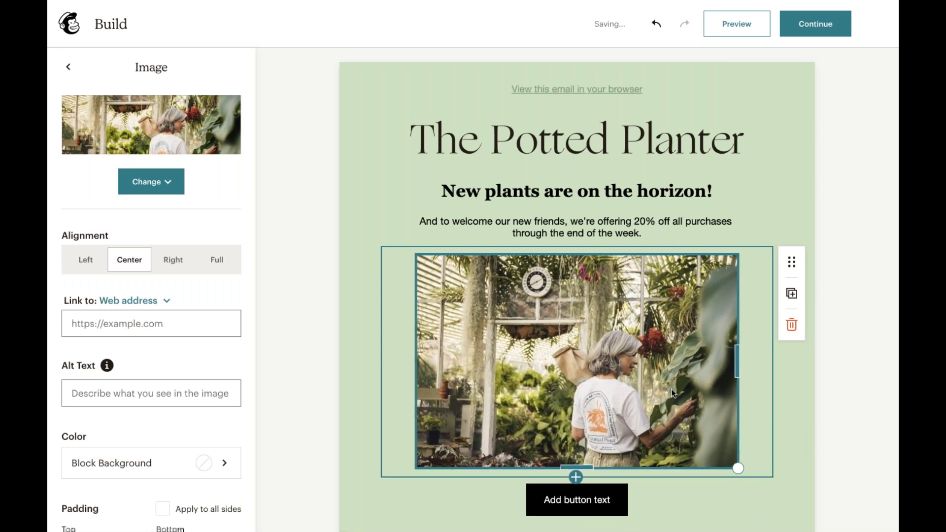
scroll(237, 322, down, 2)
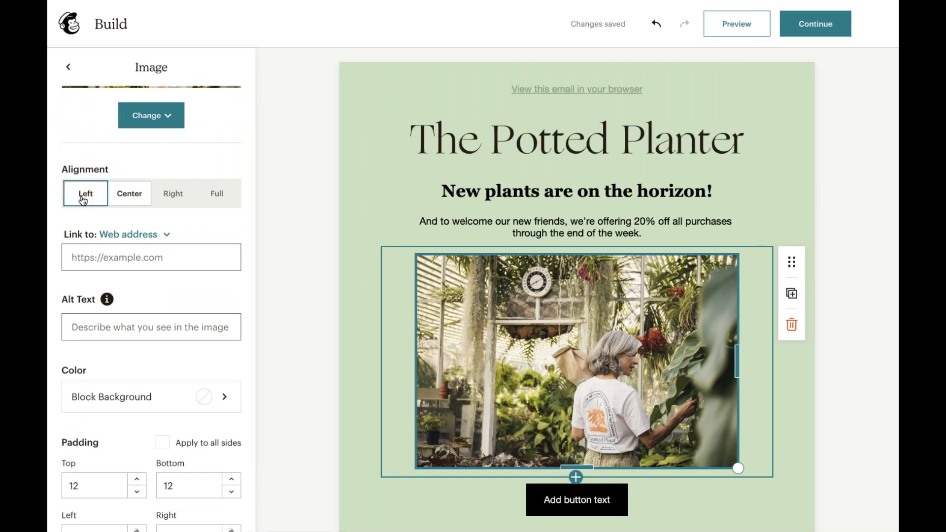
click(82, 199)
click(123, 200)
click(160, 201)
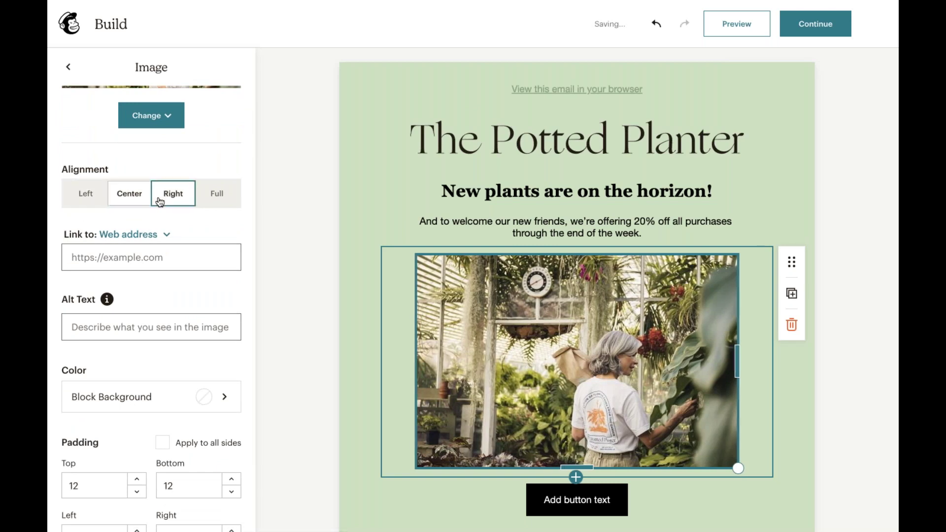
click(199, 200)
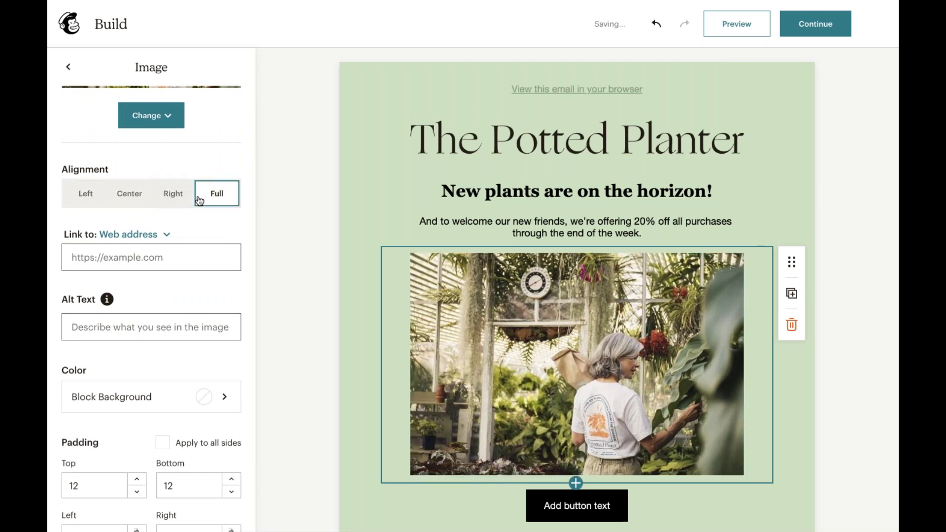
click(131, 196)
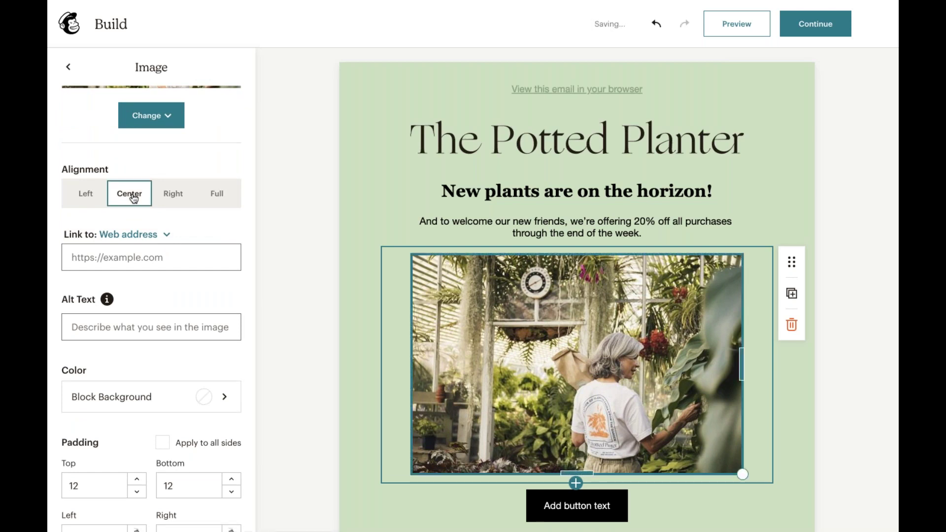
- Link the photo to thepottedplanter.com
click(197, 250)
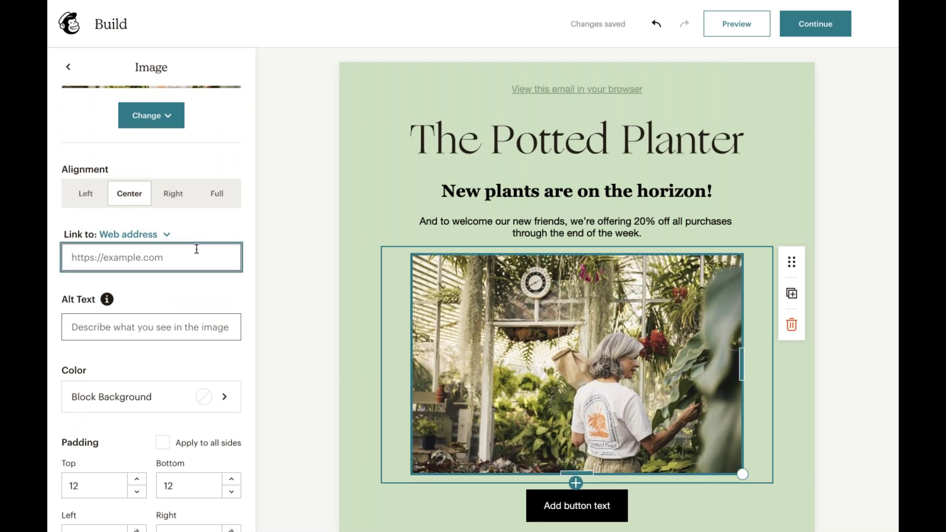
text(thepp)
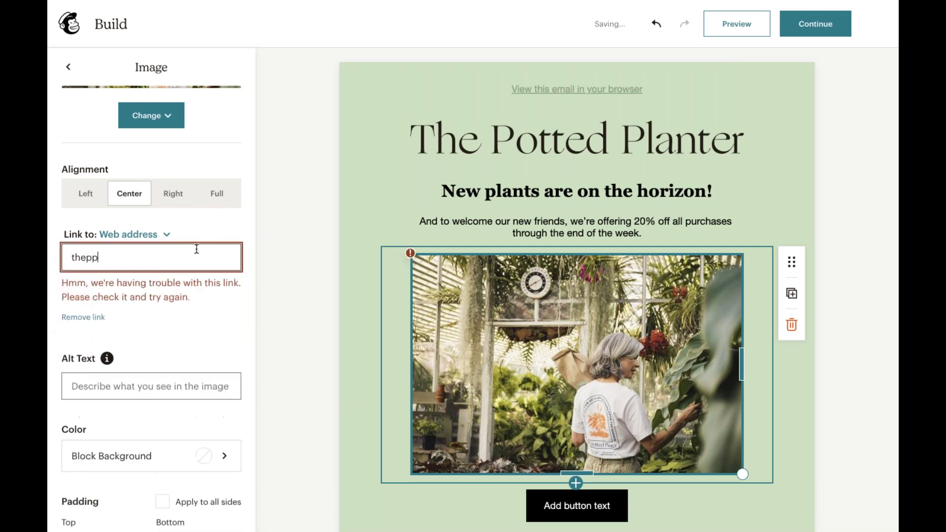
key(BackSpace)
text(ottedplanter.com)
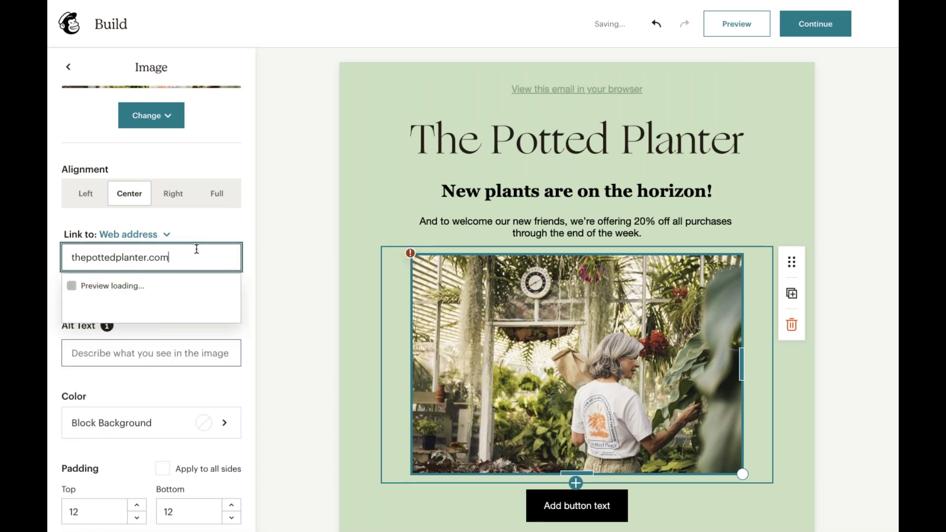
click(218, 225)
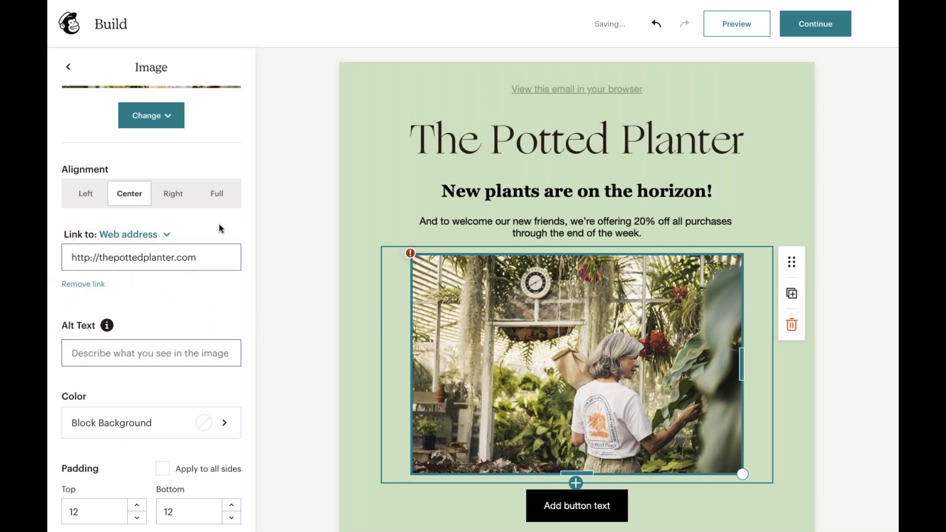
- Give the photo alt text describing the shop owner at the plant shop
scroll(193, 323, down, 2)
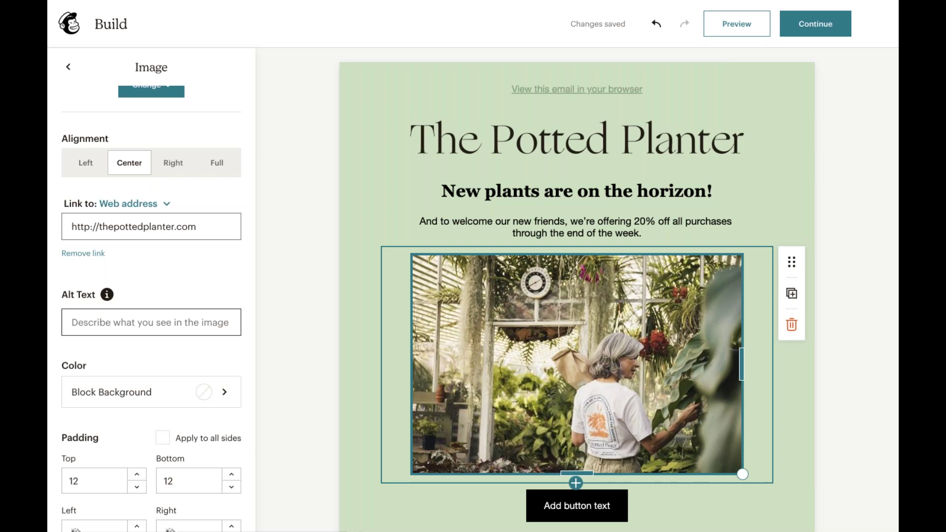
click(151, 323)
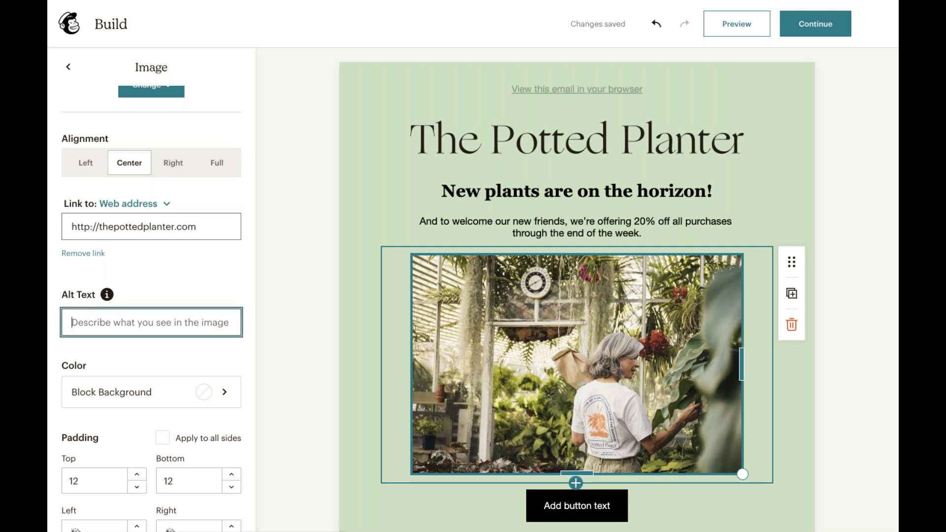
text(Amelia at the Potted Planter i)
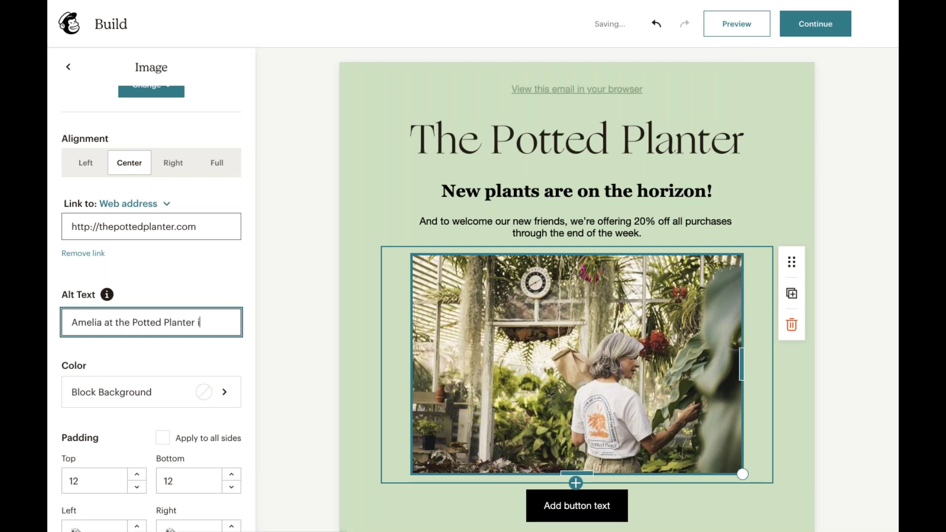
text(e plan)
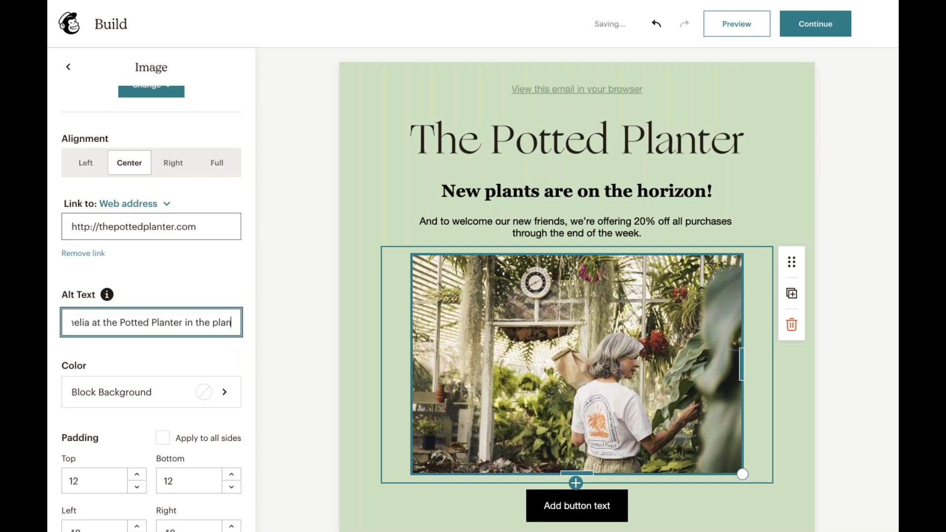
text(t shop.)
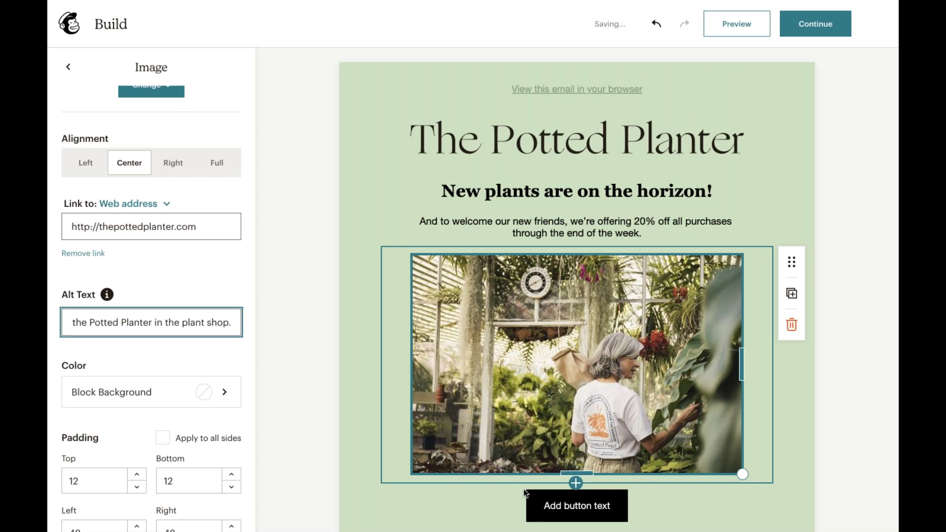
scroll(523, 490, down, 1)
scroll(523, 489, down, 1)
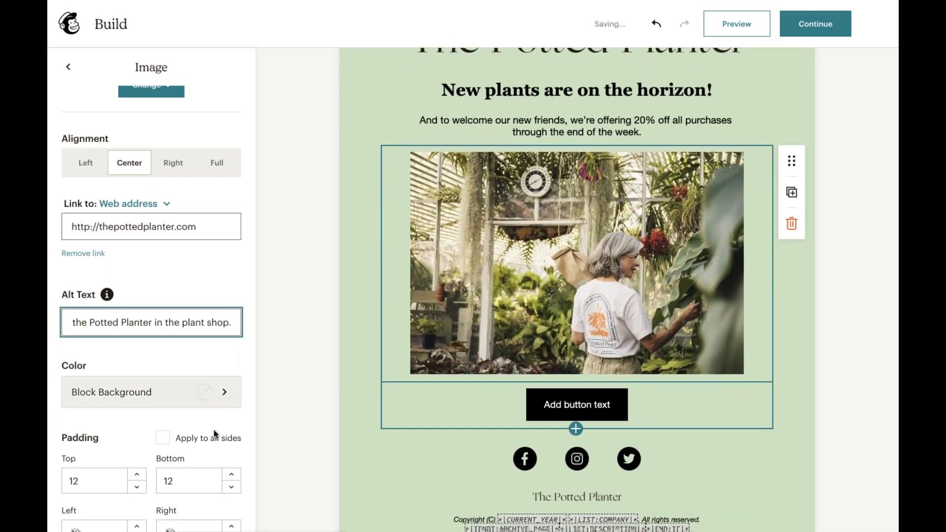
scroll(211, 430, down, 2)
scroll(211, 430, up, 4)
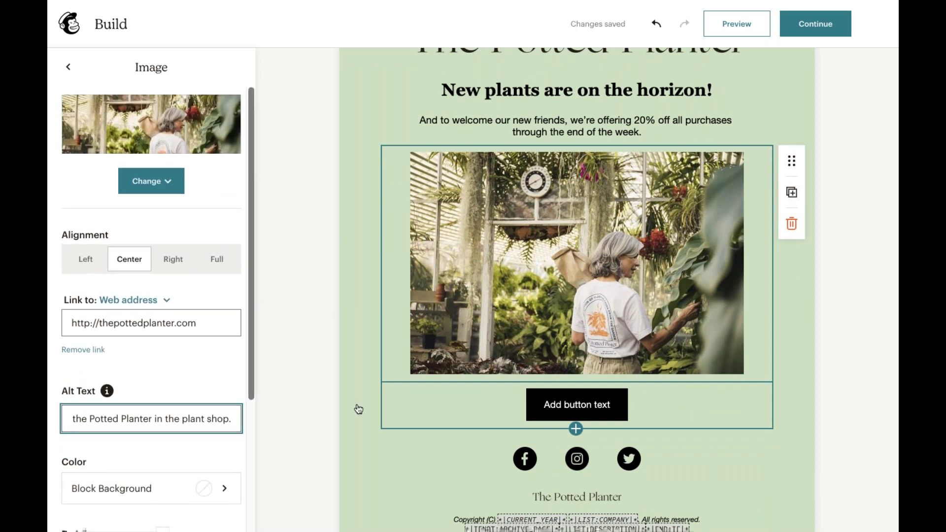
click(548, 404)
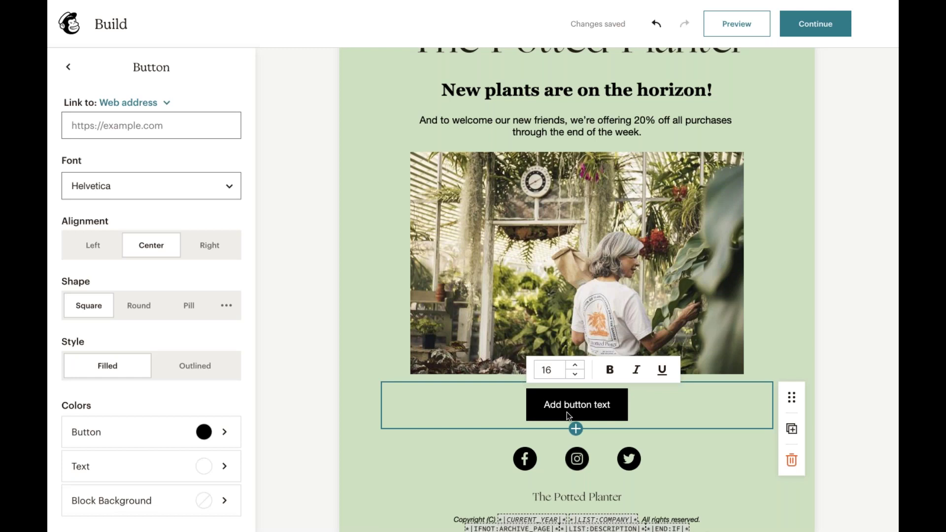
click(142, 134)
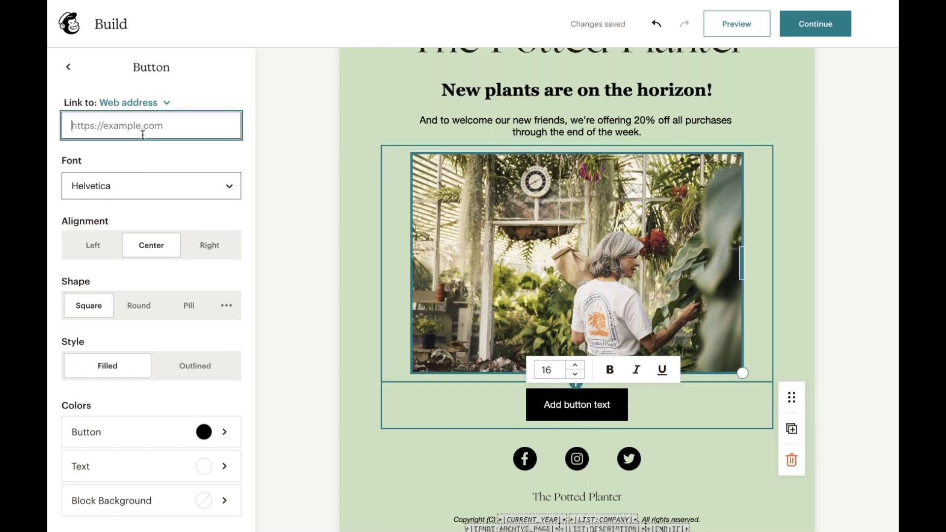
text(potted)
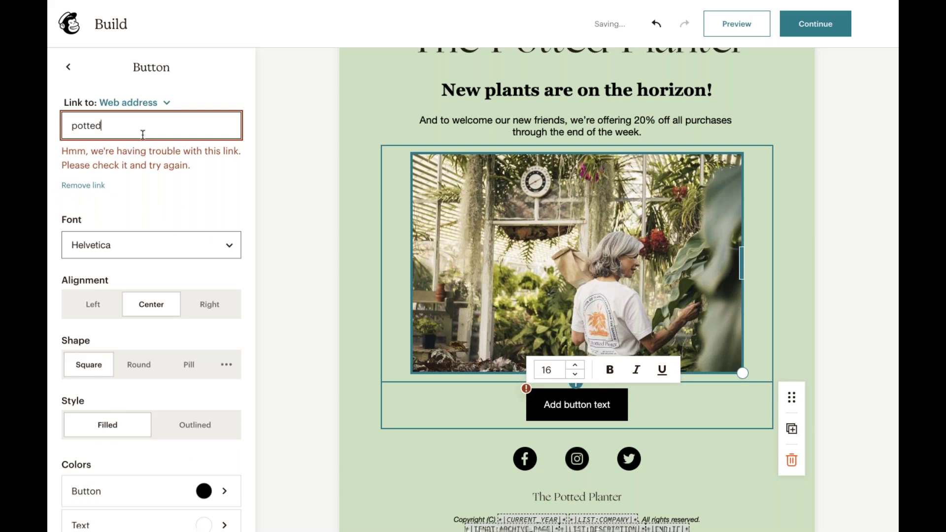
key(BackSpace)
key(BackSpace)
key(BackSpace)
text(the)
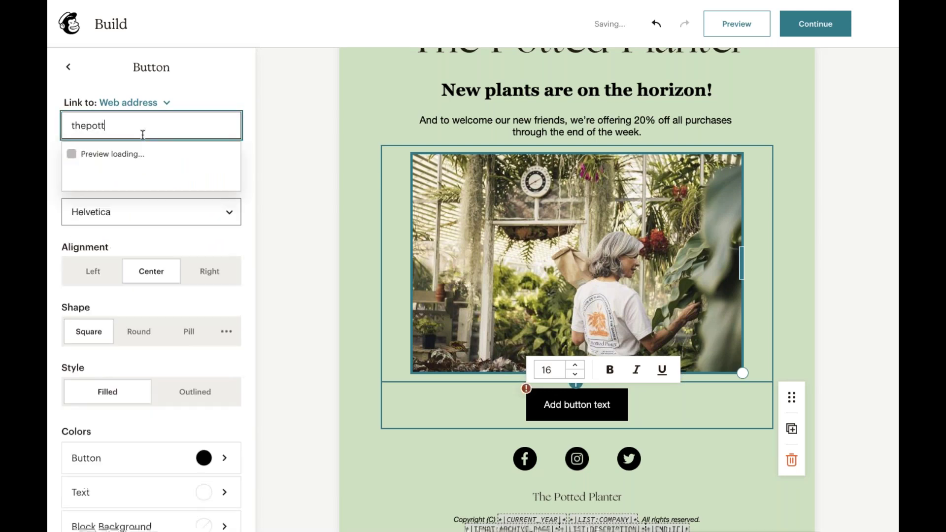
text(pottedplanter.com/sale)
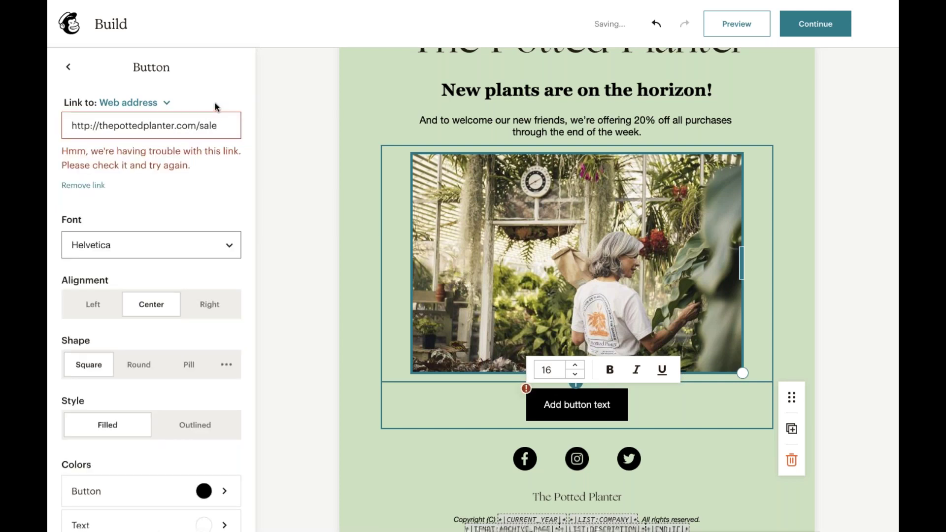
double_click(215, 120)
key(BackSpace)
key(BackSpace)
click(221, 88)
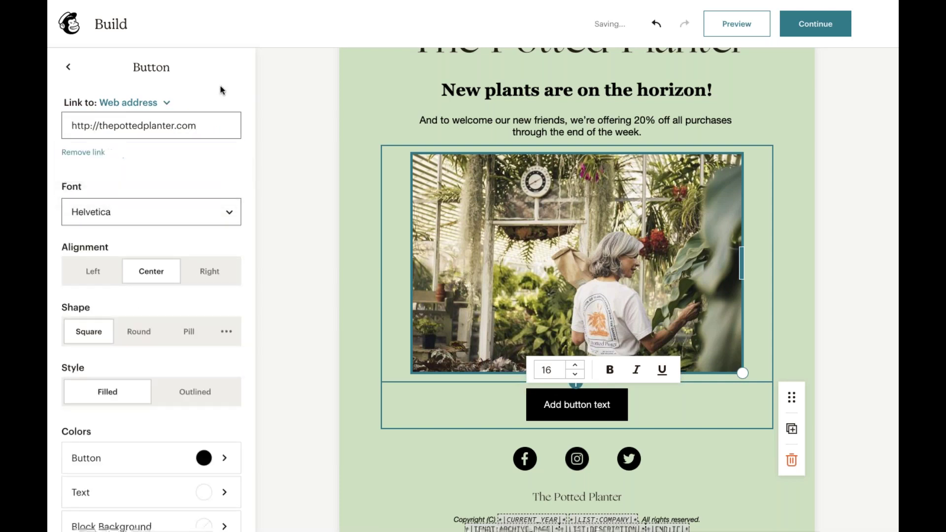
scroll(173, 270, down, 3)
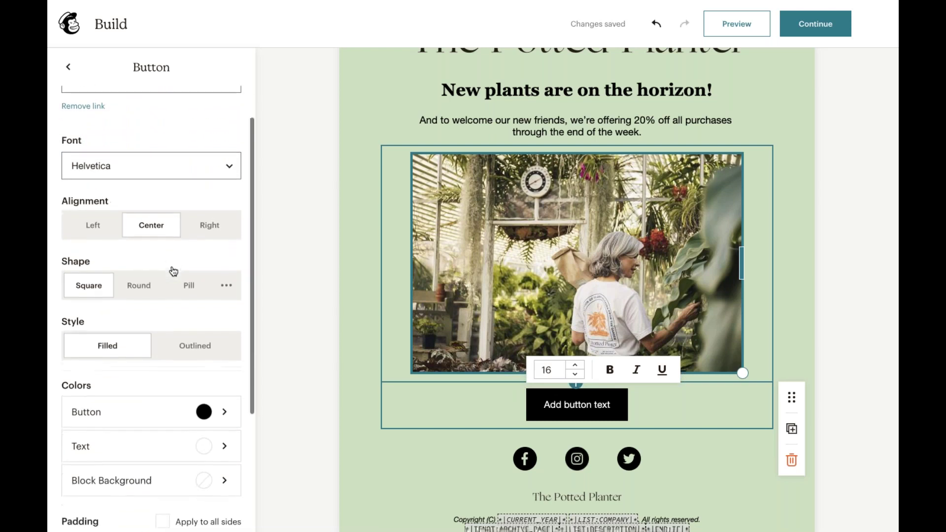
scroll(157, 244, down, 3)
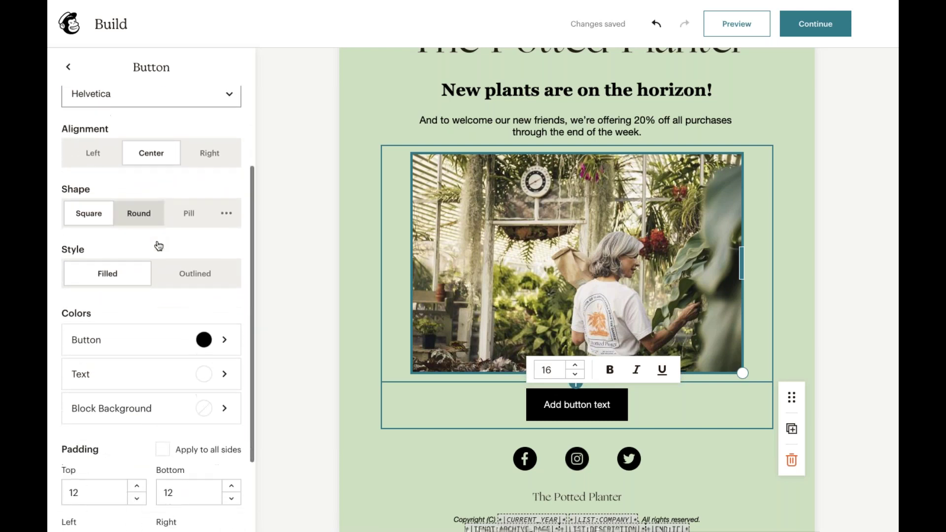
scroll(157, 246, down, 2)
scroll(156, 246, up, 5)
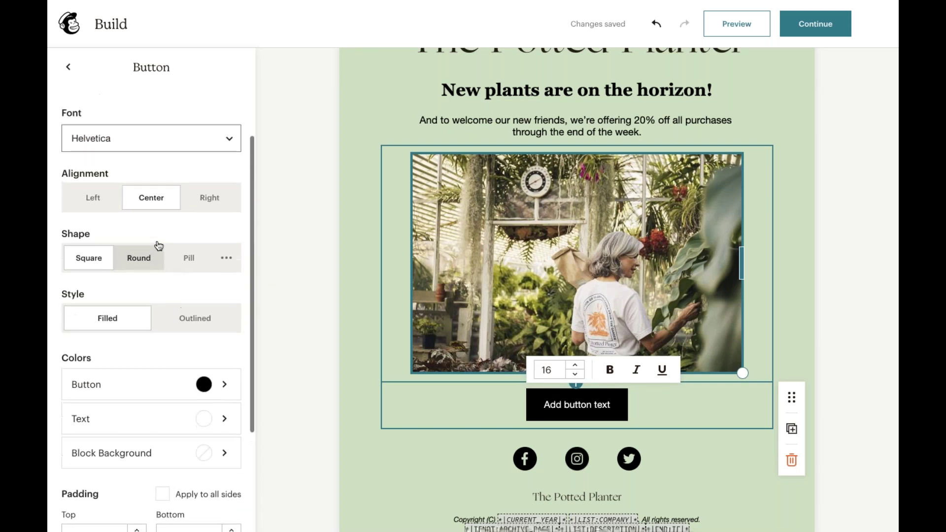
- Set the button colour to the sage-green #72A467
click(208, 392)
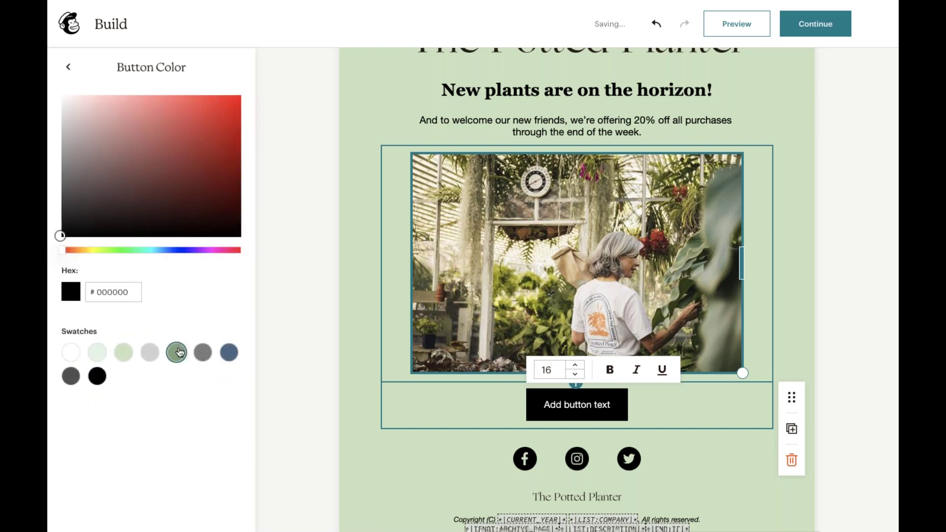
click(178, 352)
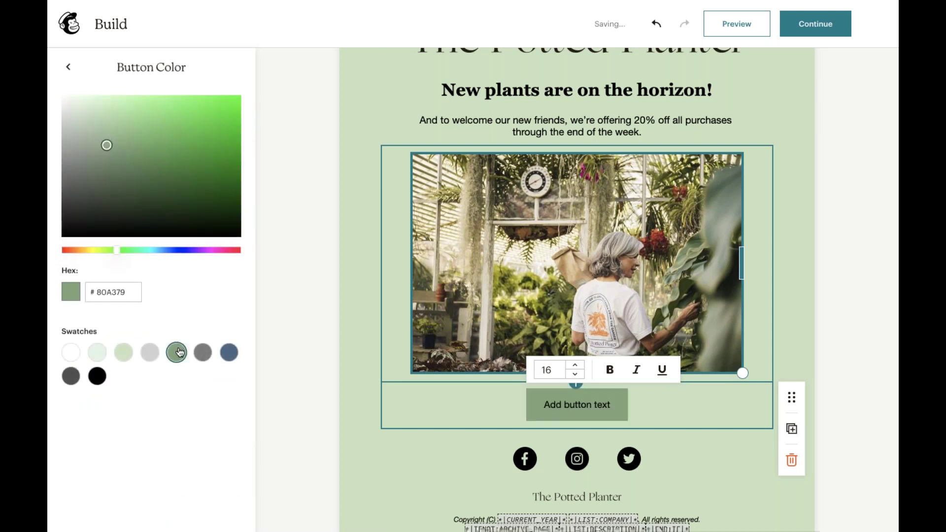
click(147, 164)
click(112, 170)
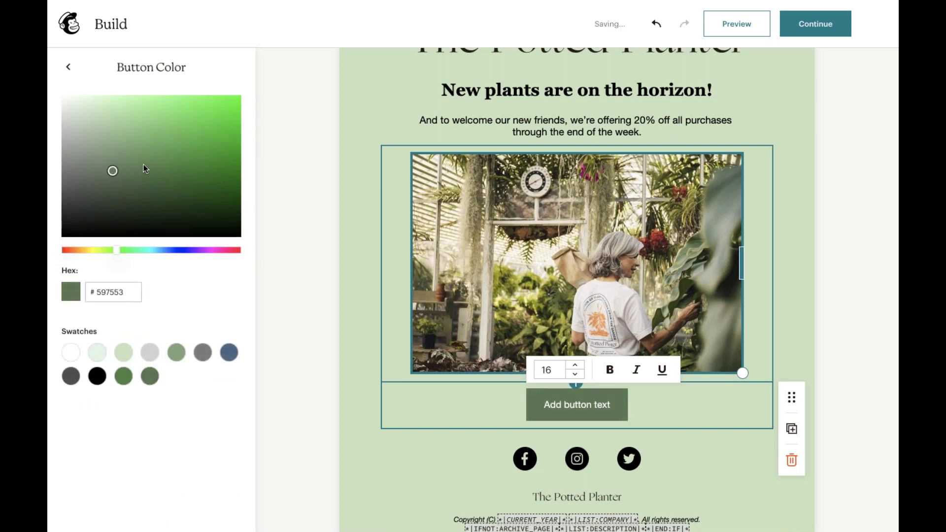
click(170, 158)
click(211, 140)
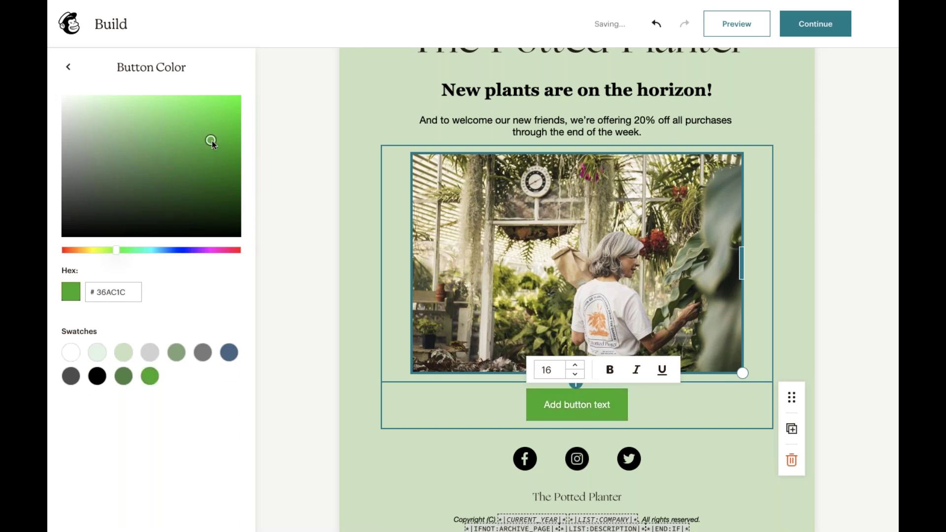
click(128, 144)
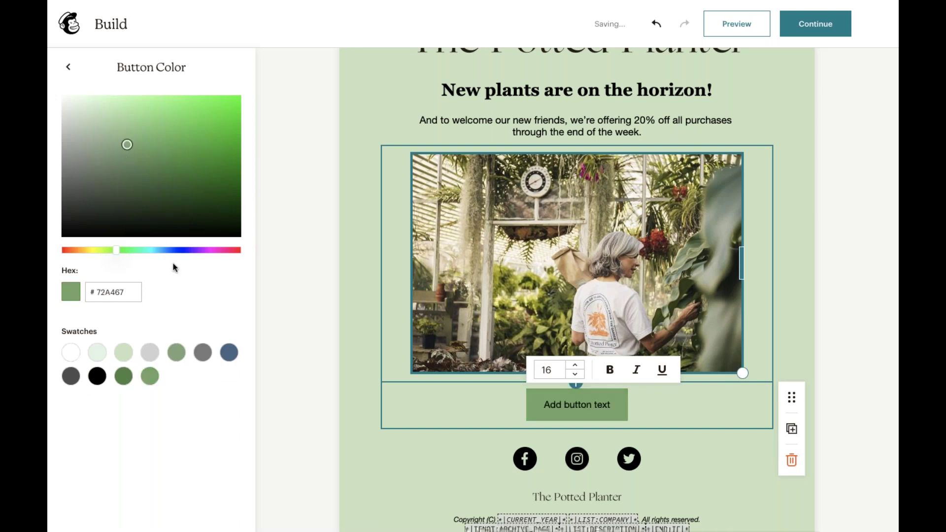
scroll(351, 336, up, 2)
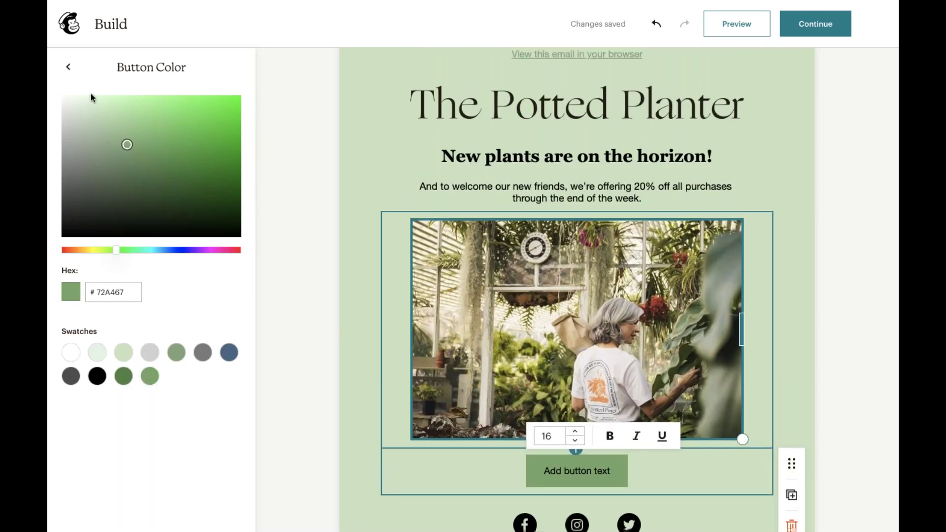
click(73, 69)
- Change the button font to Georgia
scroll(131, 219, down, 2)
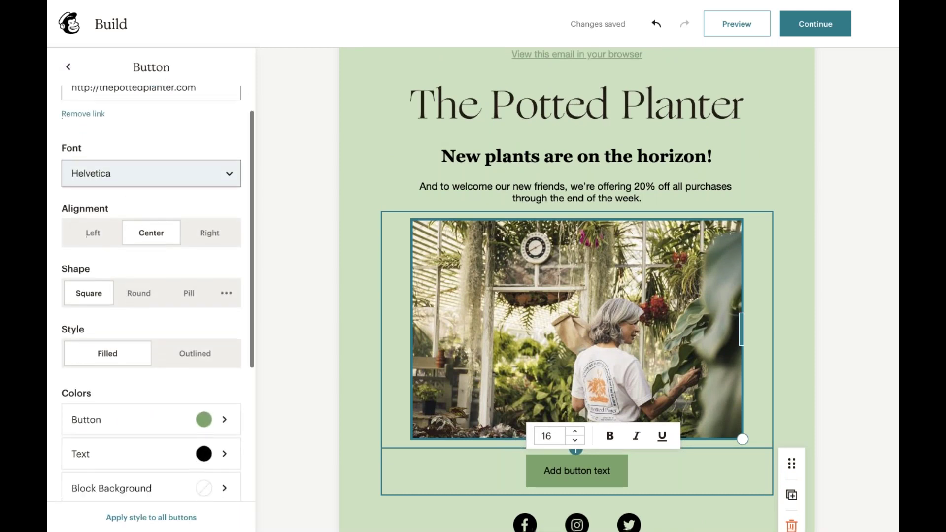
scroll(143, 215, up, 2)
click(141, 178)
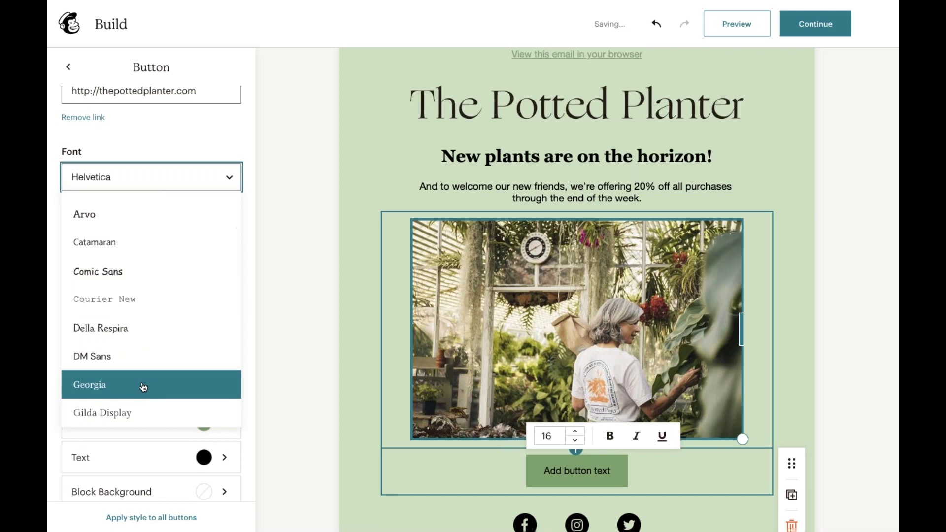
click(142, 386)
- Replace the button label with 'Shop our sale now'
scroll(149, 405, down, 4)
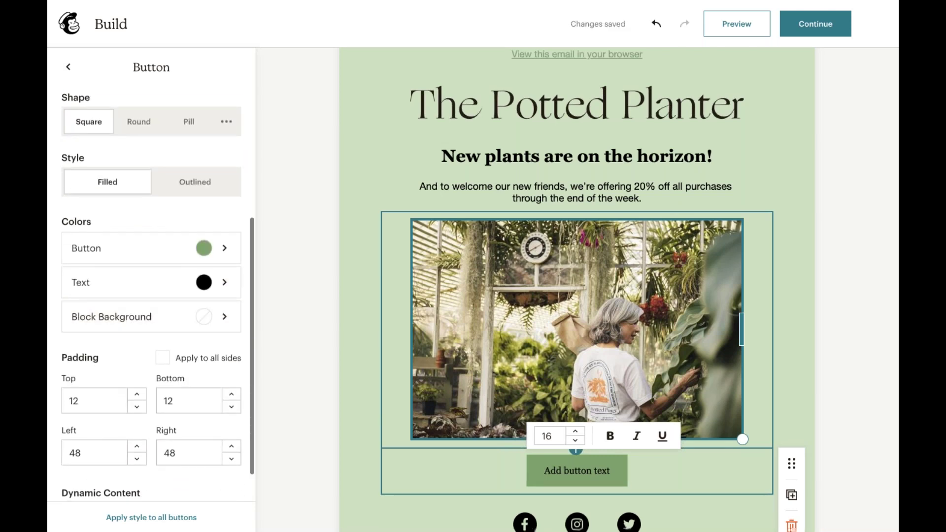
scroll(149, 295, down, 1)
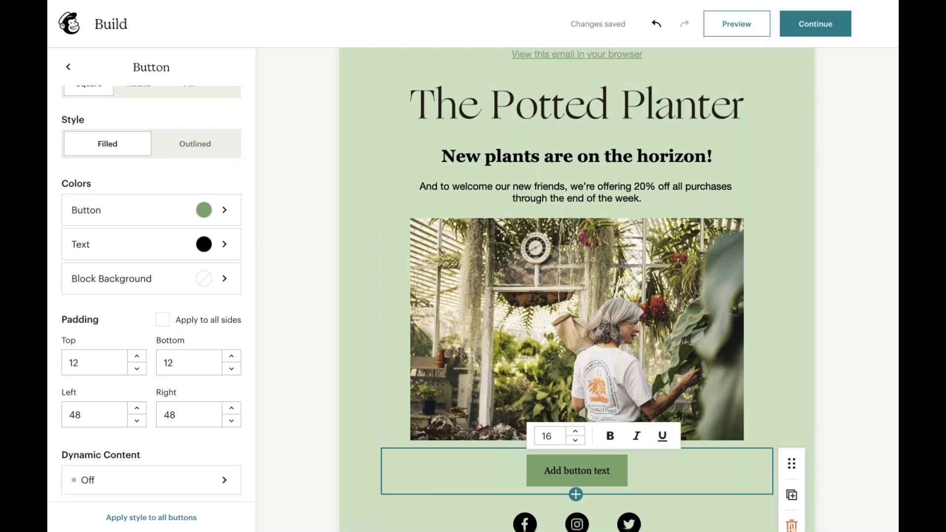
triple_click(552, 471)
key(BackSpace)
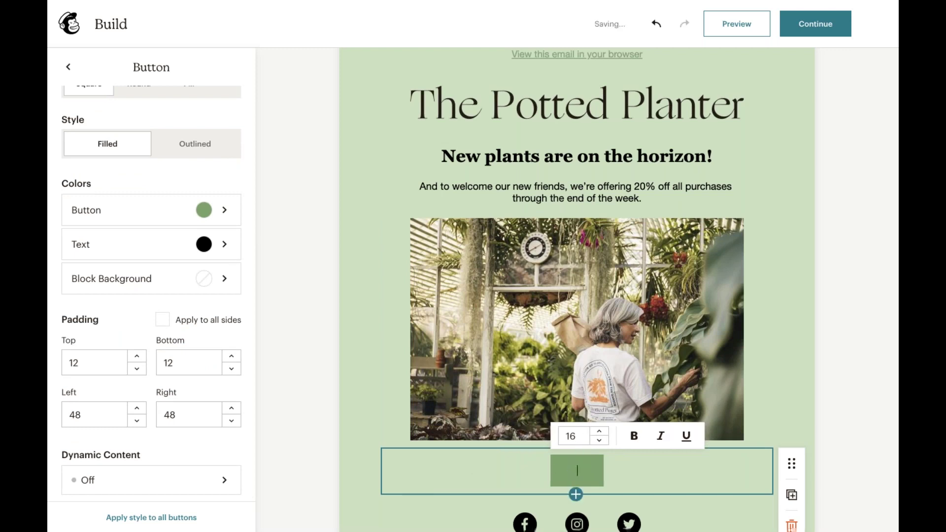
text(Shop our sale now)
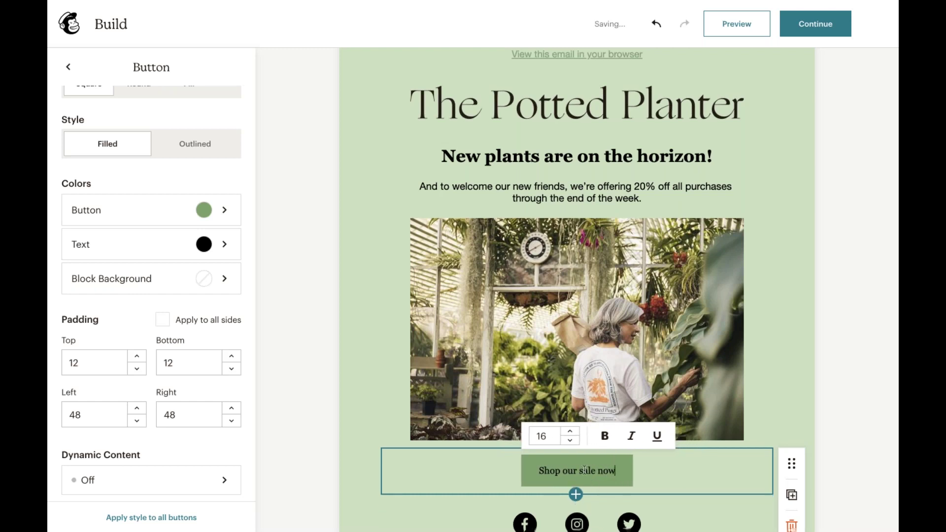
- Deselect the 'Shop our sale now' button and scroll through the draft email to review it
click(827, 415)
scroll(827, 415, down, 1)
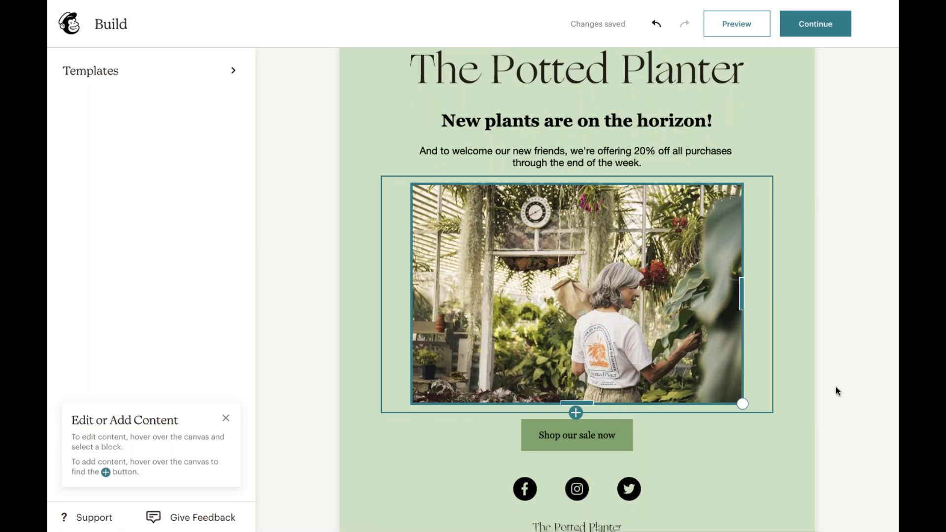
scroll(836, 386, up, 1)
scroll(836, 386, down, 2)
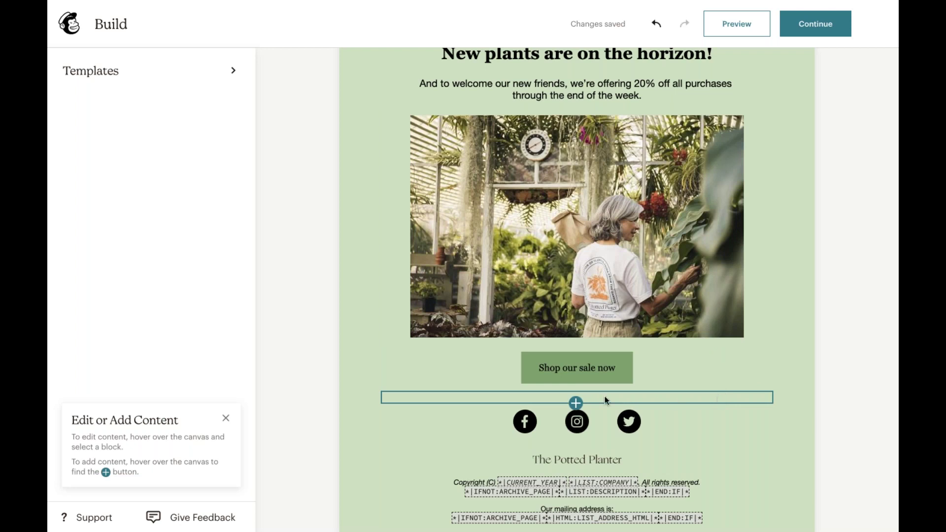
- Insert a divider below the button, then delete it again
click(576, 403)
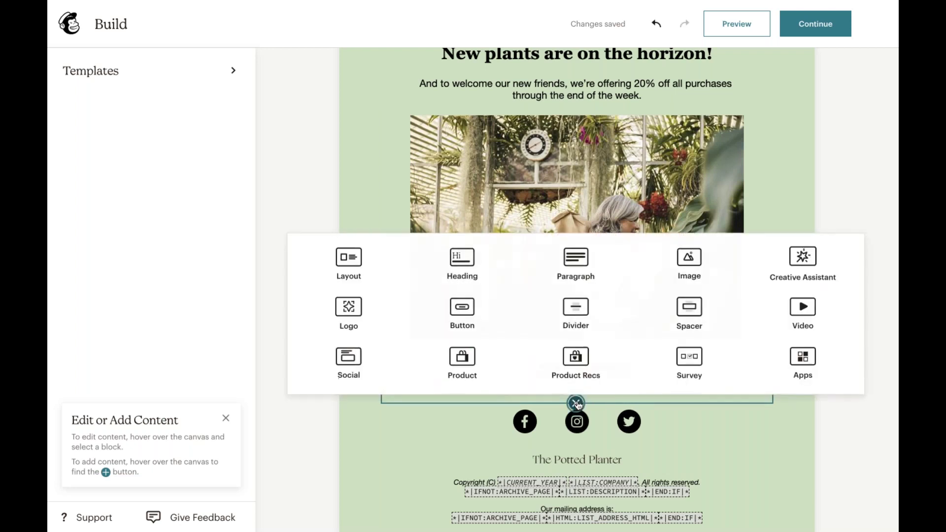
click(571, 315)
scroll(661, 344, up, 1)
scroll(658, 382, up, 2)
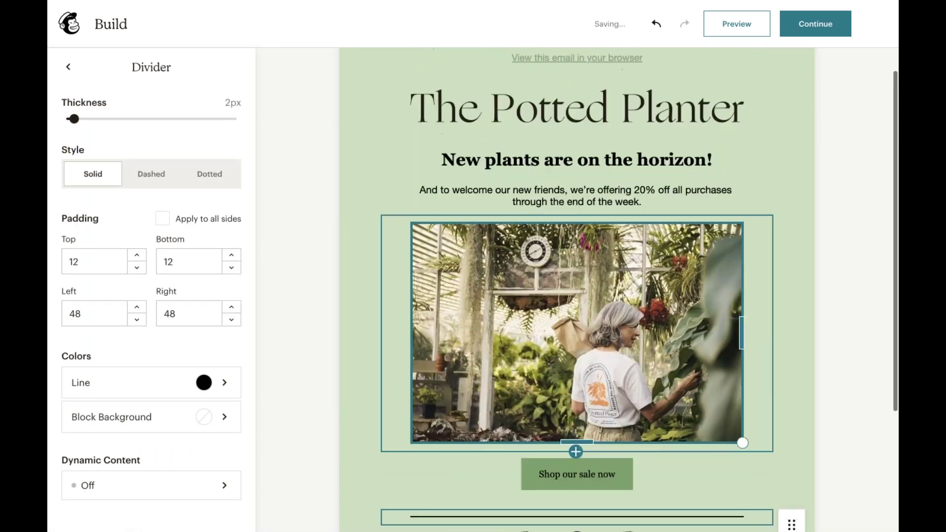
scroll(659, 382, down, 4)
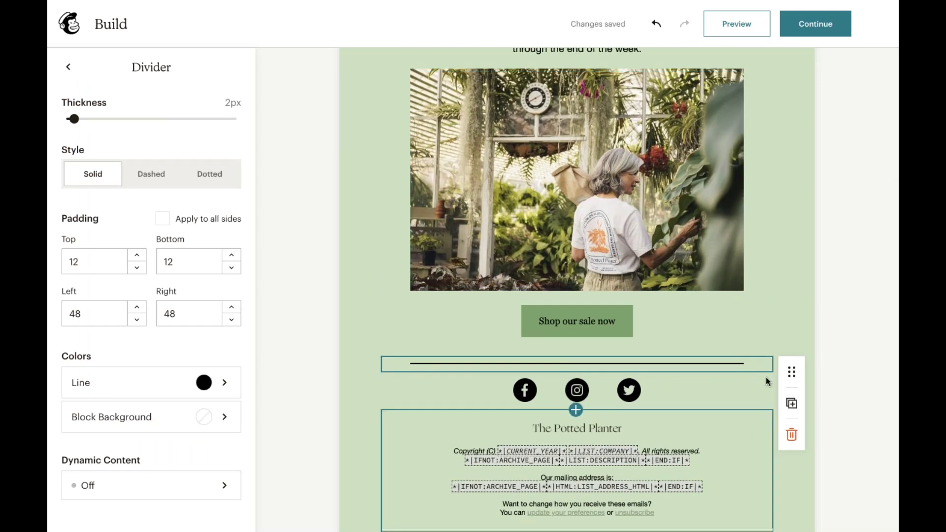
click(839, 302)
scroll(735, 332, up, 1)
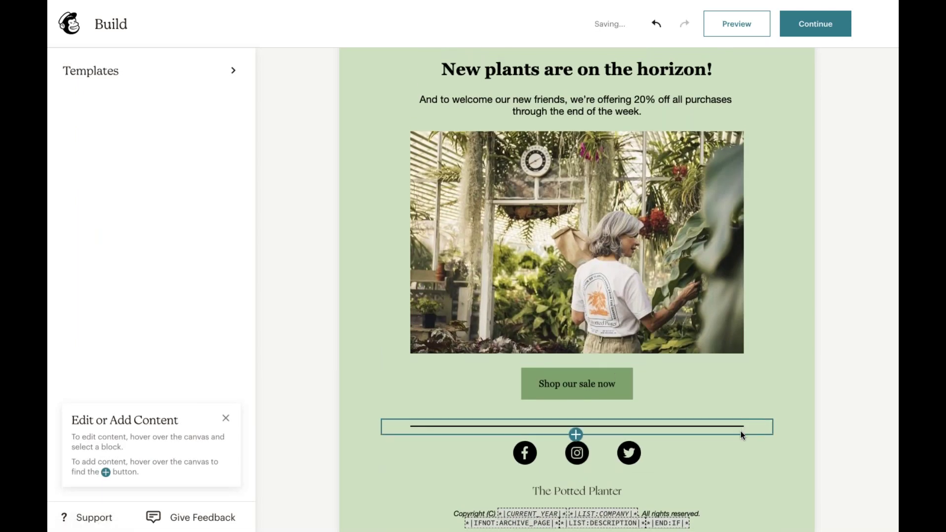
click(740, 431)
click(792, 497)
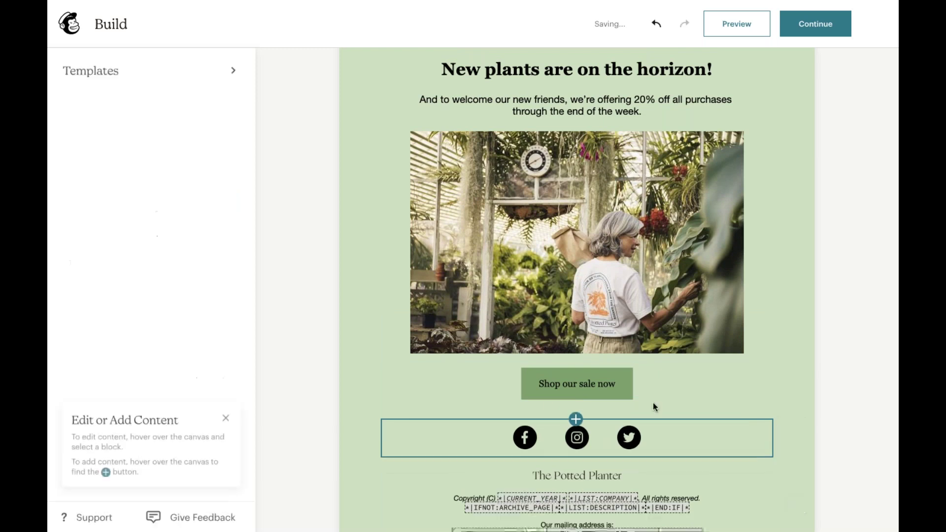
- Insert a 20px spacer block above the social icons and deselect it
click(653, 413)
click(577, 418)
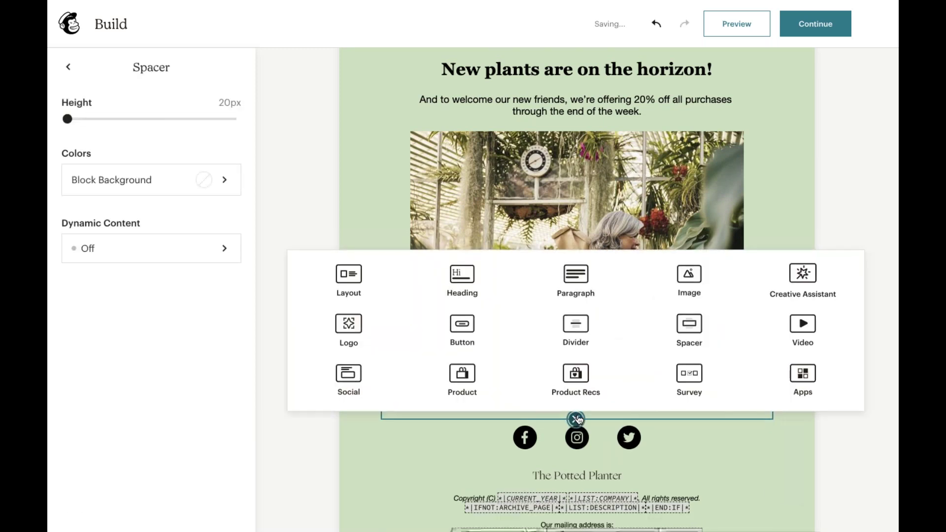
click(676, 337)
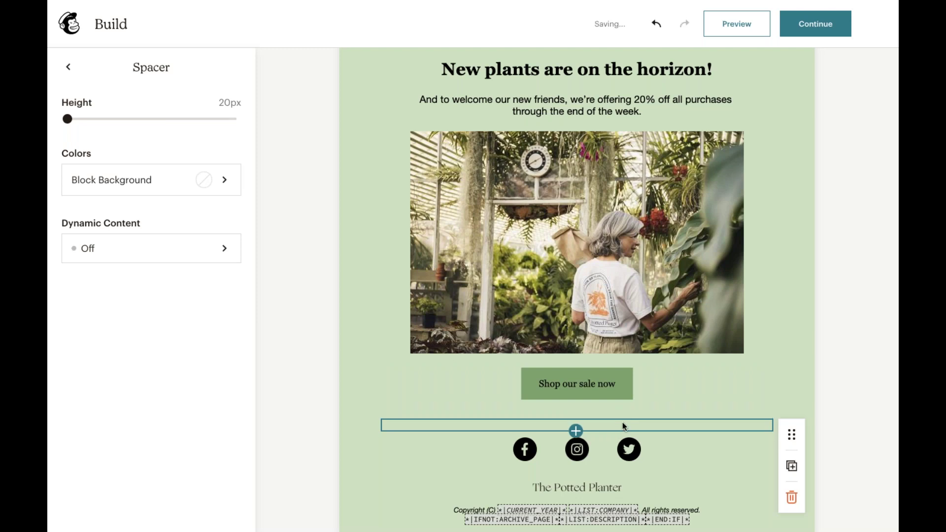
scroll(617, 423, up, 2)
scroll(618, 422, down, 3)
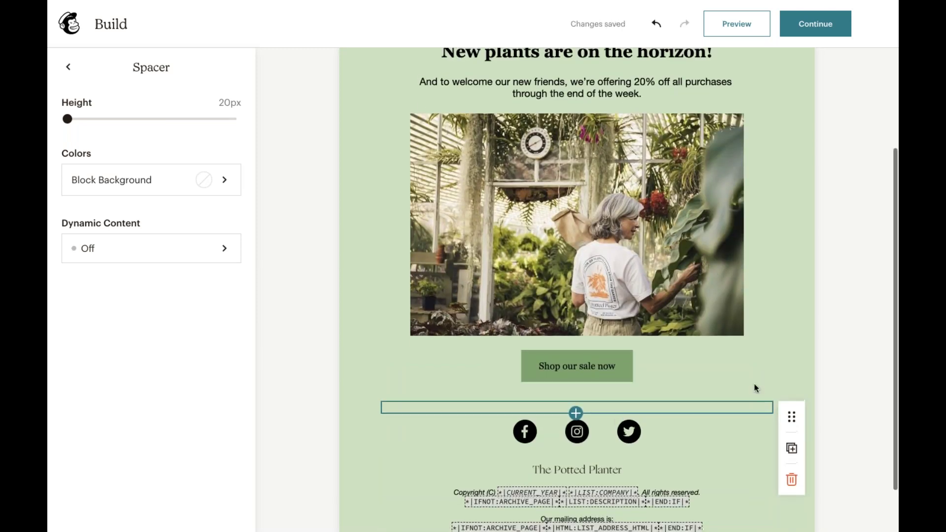
click(832, 382)
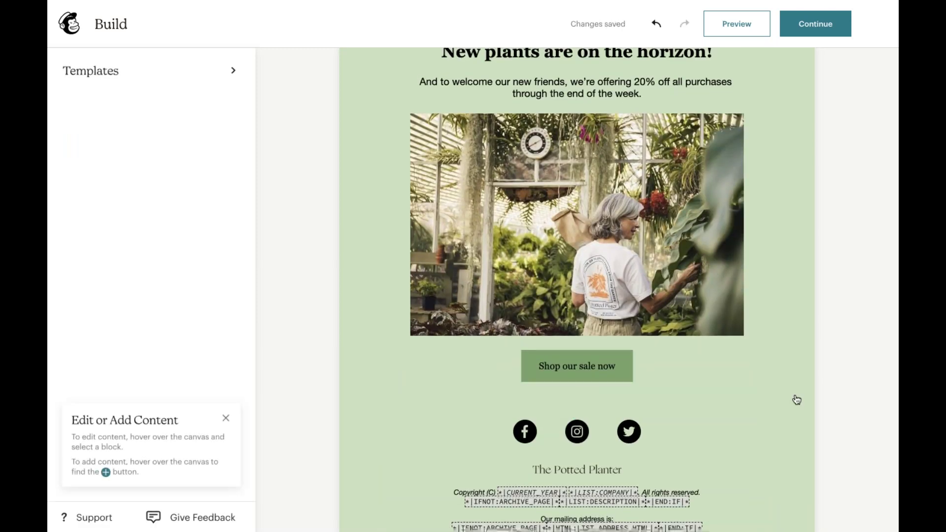
- Fill in the social block's profile links with the thepottedplanter handle
scroll(797, 400, up, 3)
scroll(797, 399, down, 1)
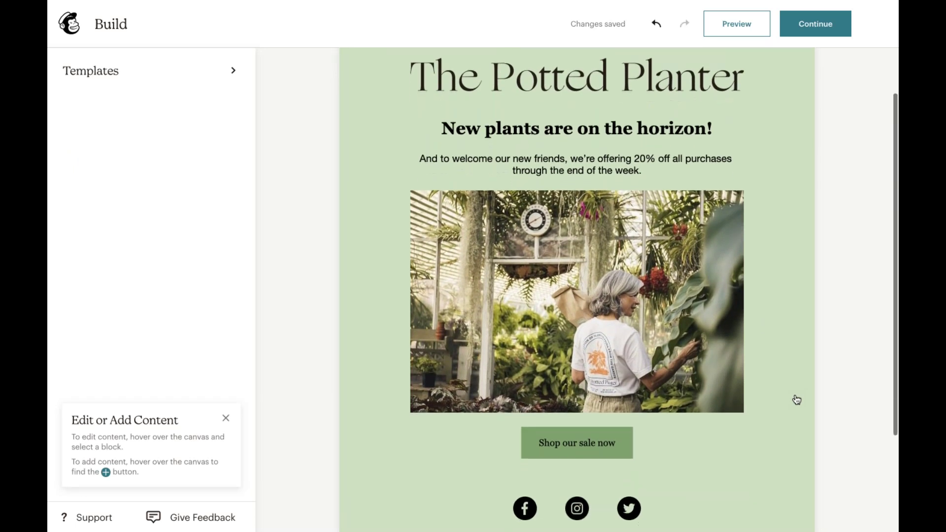
scroll(796, 399, down, 2)
scroll(797, 399, down, 2)
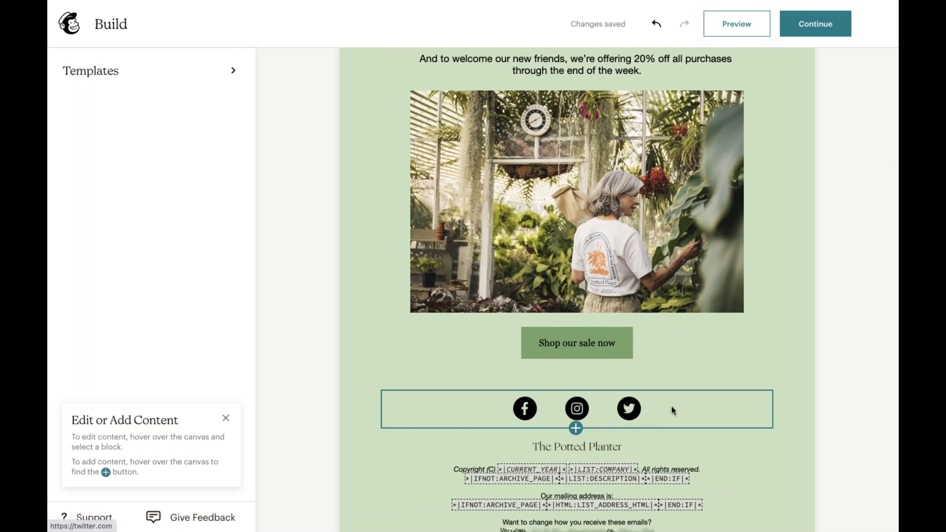
click(672, 410)
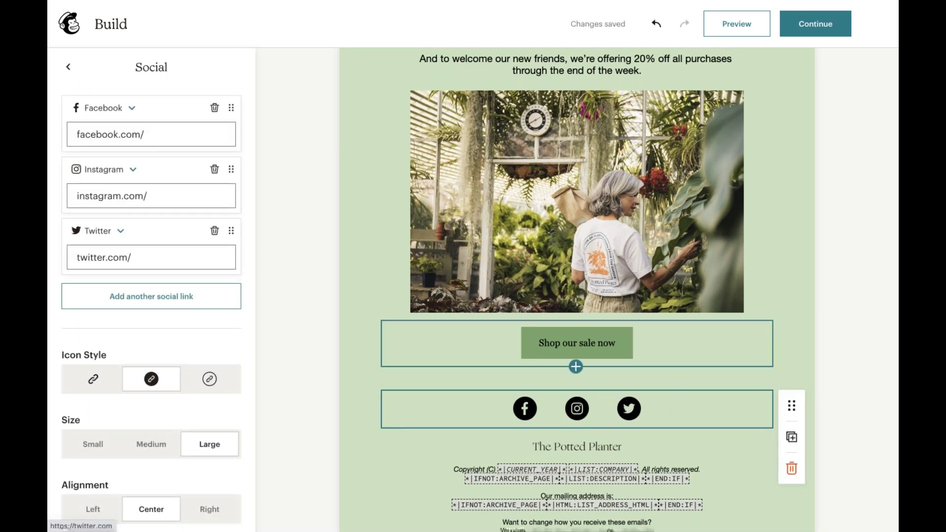
click(192, 134)
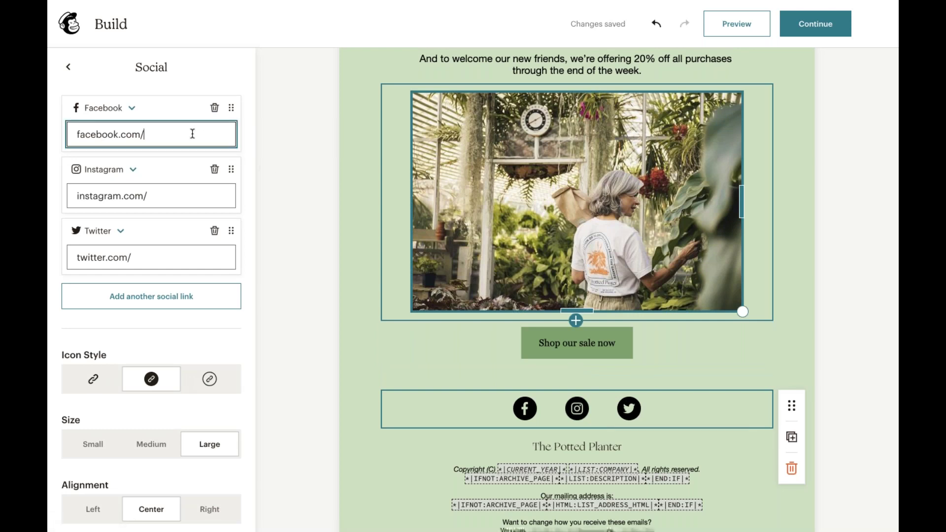
text(thepotted)
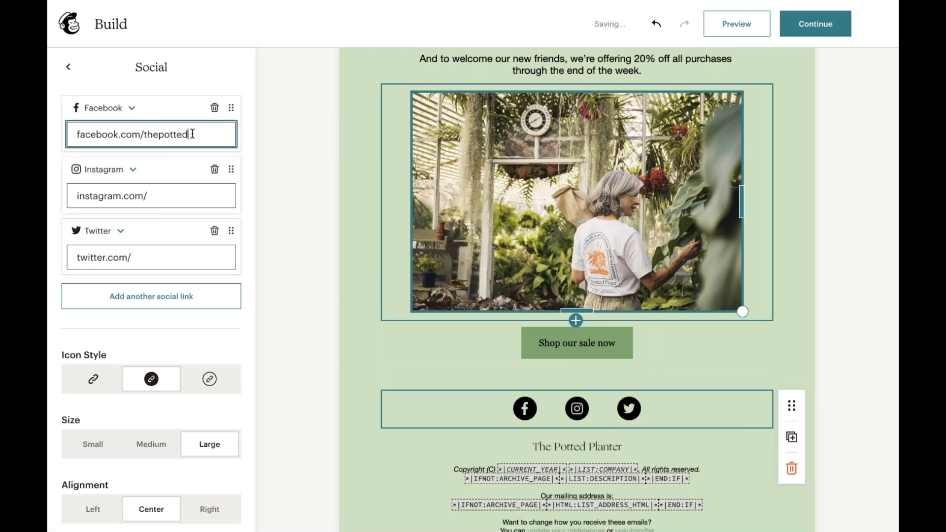
text(planter)
click(169, 196)
text(t)
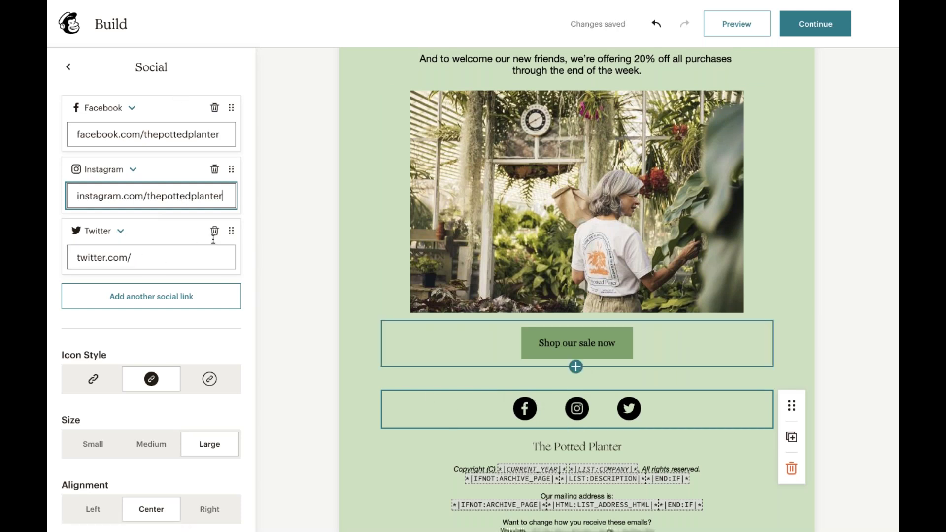
text(thepottedplanter)
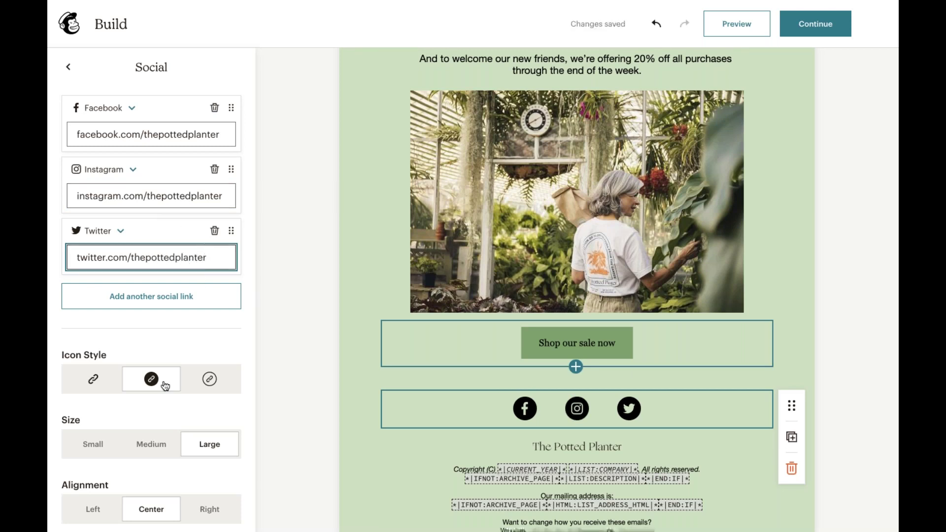
- Set the social icon size to Medium
scroll(165, 387, down, 2)
scroll(182, 345, down, 2)
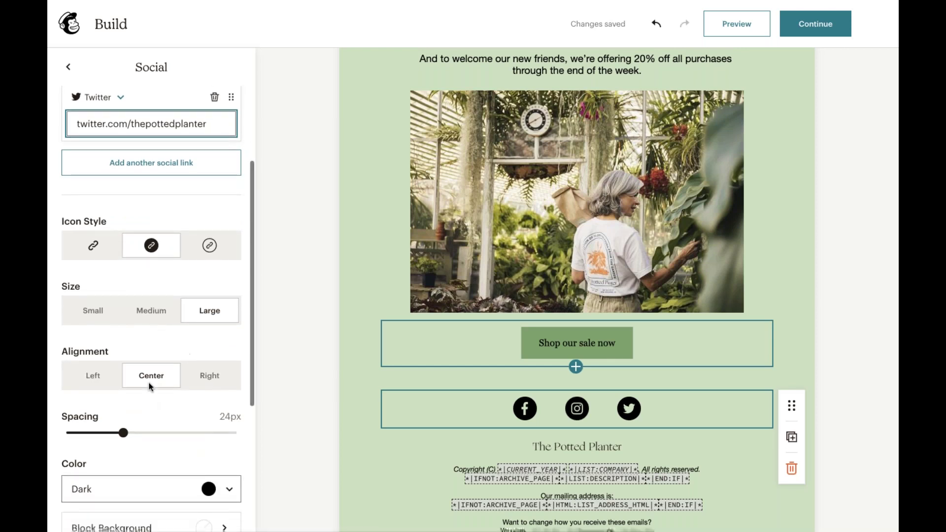
click(152, 320)
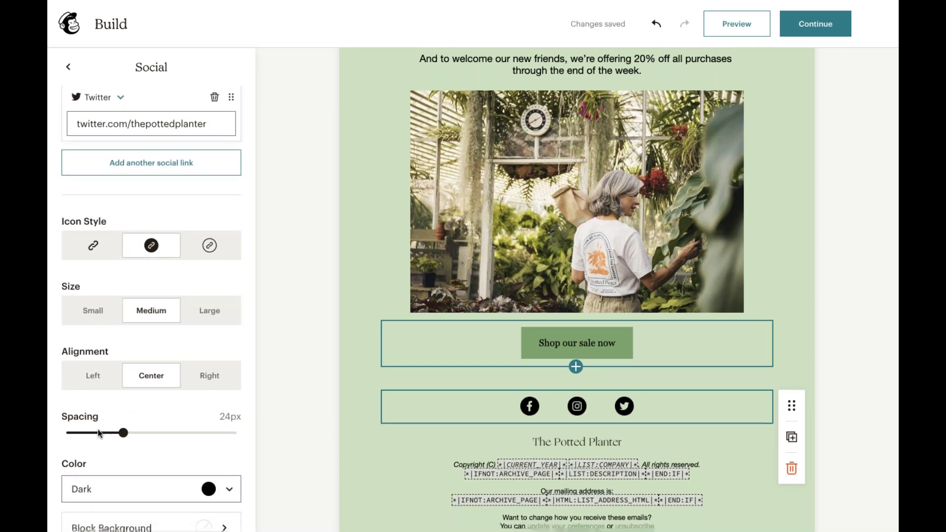
scroll(123, 391, up, 5)
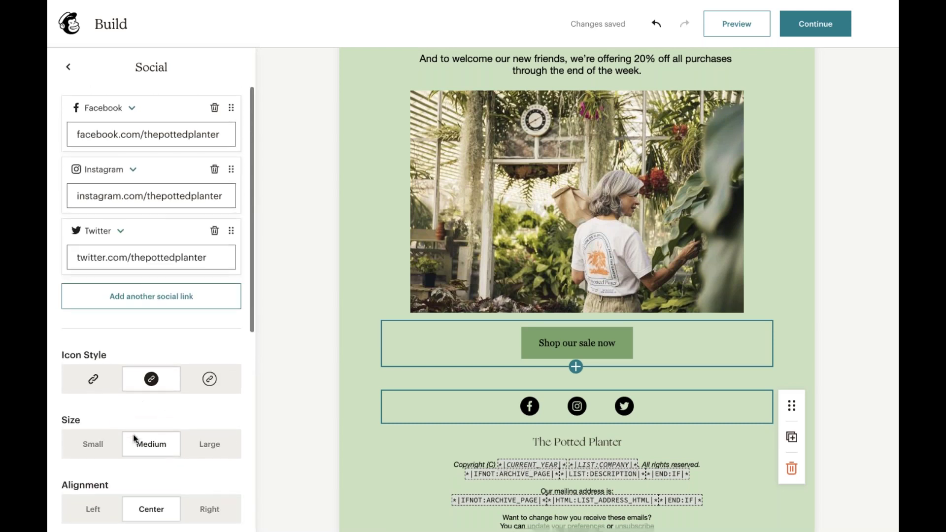
- Remove the Facebook link and try Gray as the social icon colour
click(214, 109)
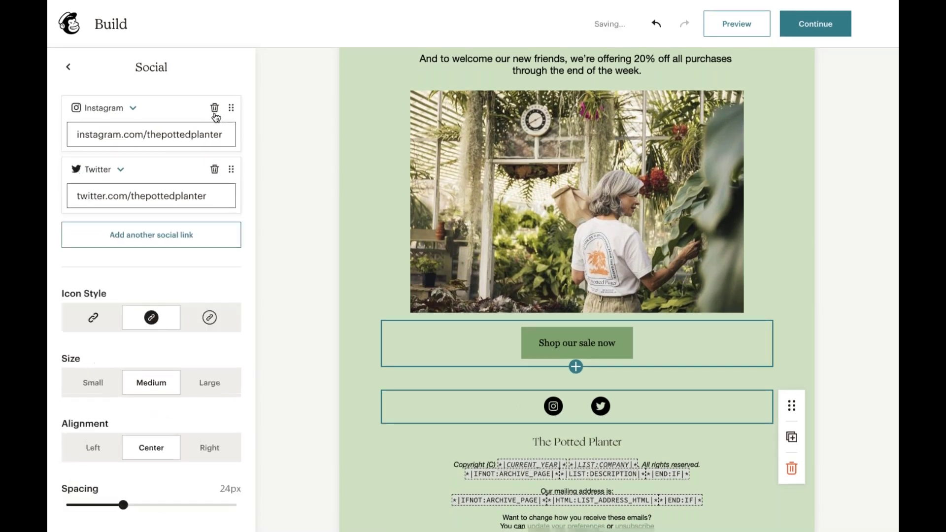
scroll(188, 365, down, 3)
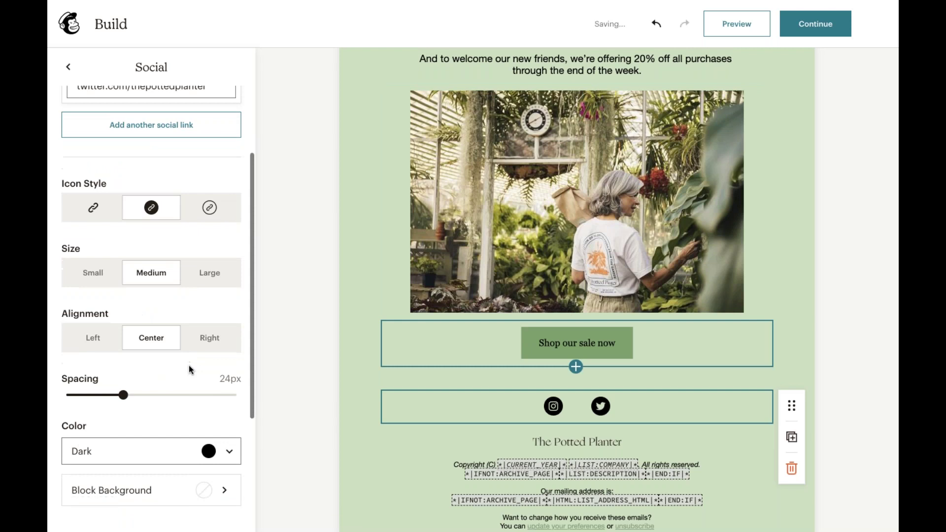
scroll(189, 365, down, 2)
click(195, 391)
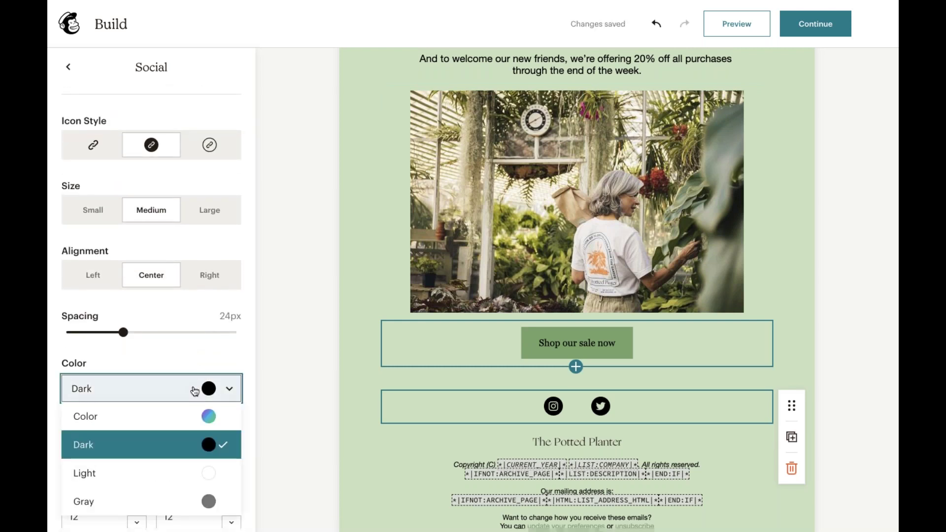
click(203, 501)
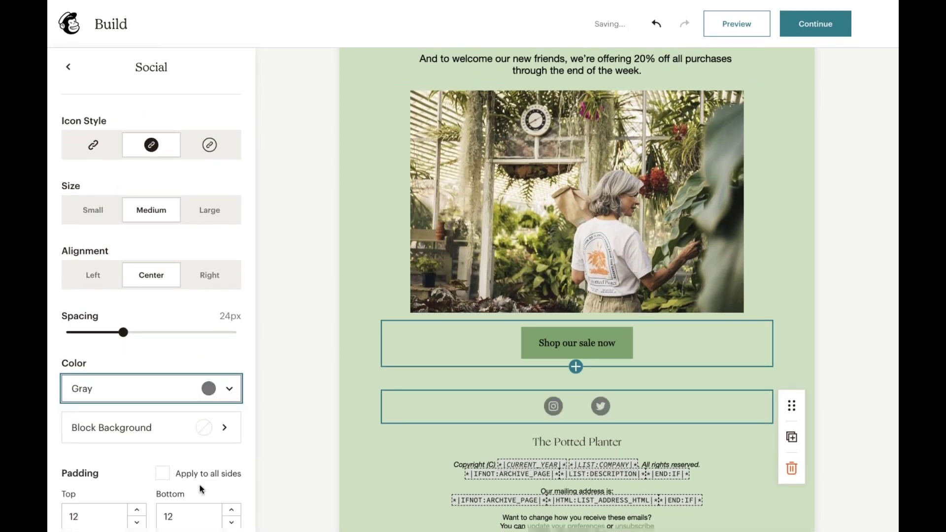
scroll(201, 366, up, 2)
scroll(203, 375, down, 4)
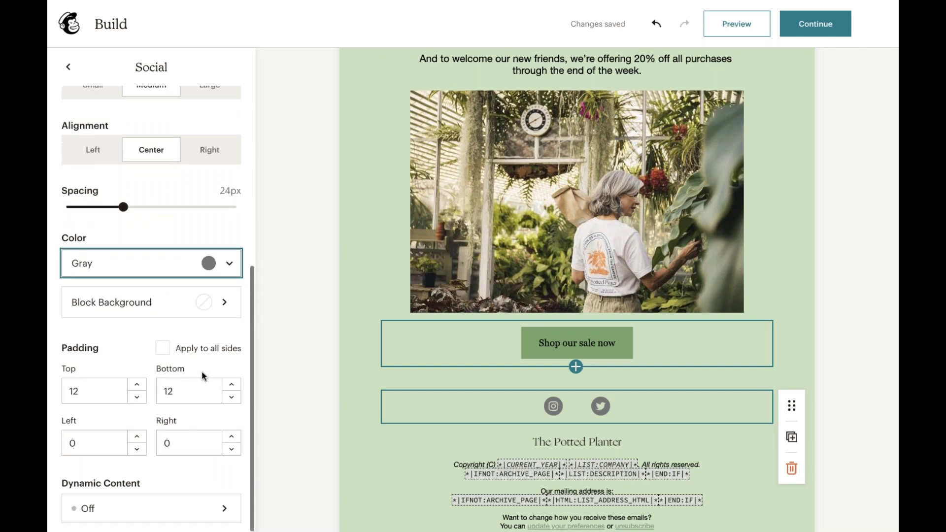
- Switch the social icon colour back to Dark
click(354, 363)
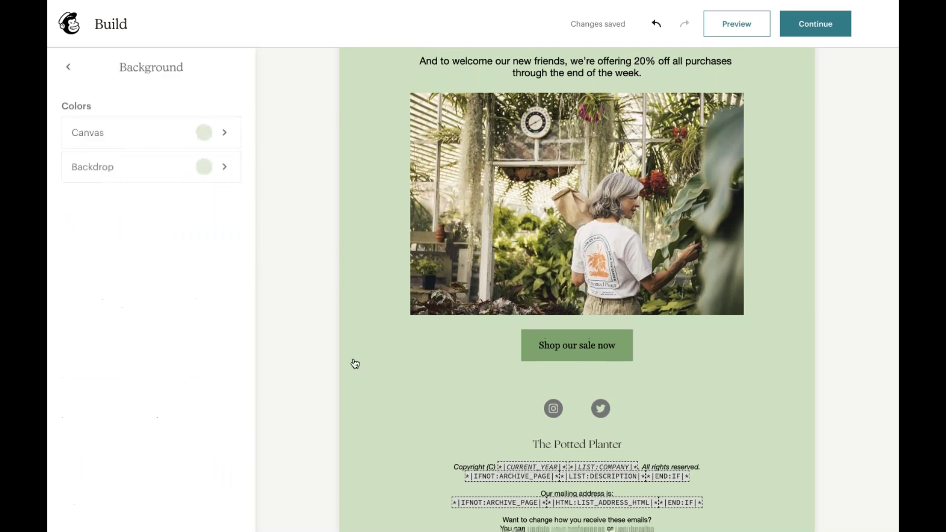
scroll(355, 363, up, 3)
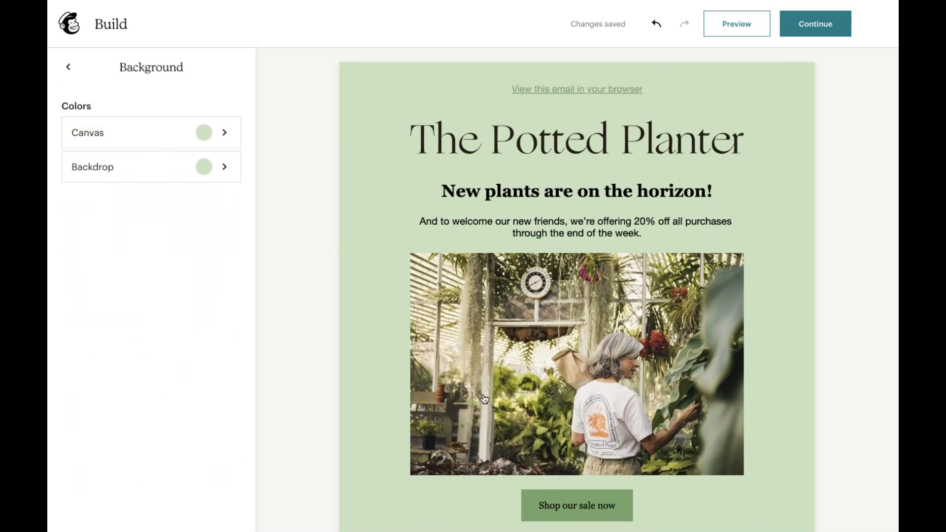
scroll(483, 398, down, 3)
click(577, 424)
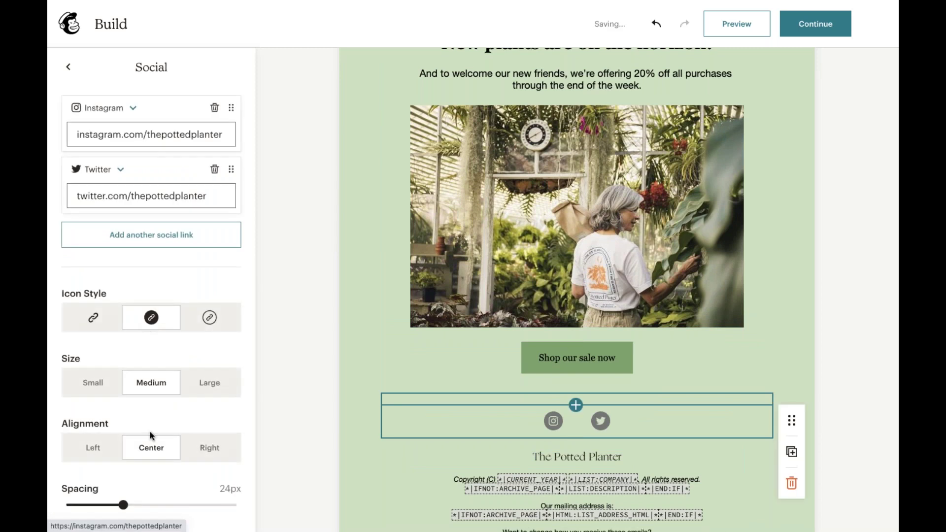
scroll(151, 436, down, 3)
click(141, 420)
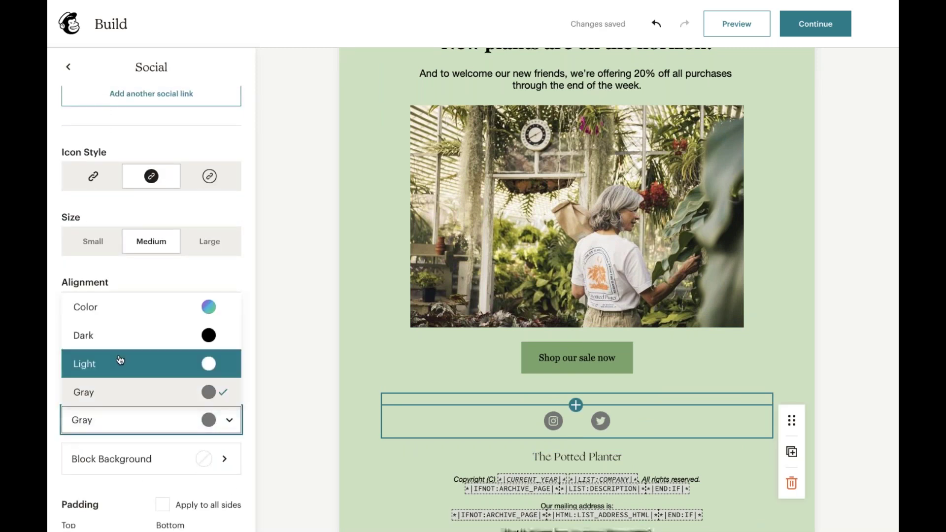
click(117, 345)
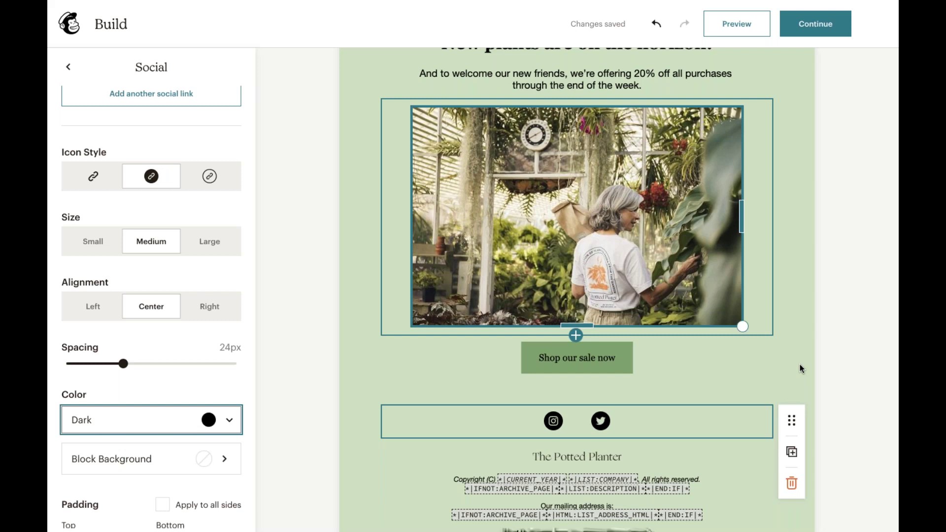
- Open the block picker above the social icons block
click(576, 393)
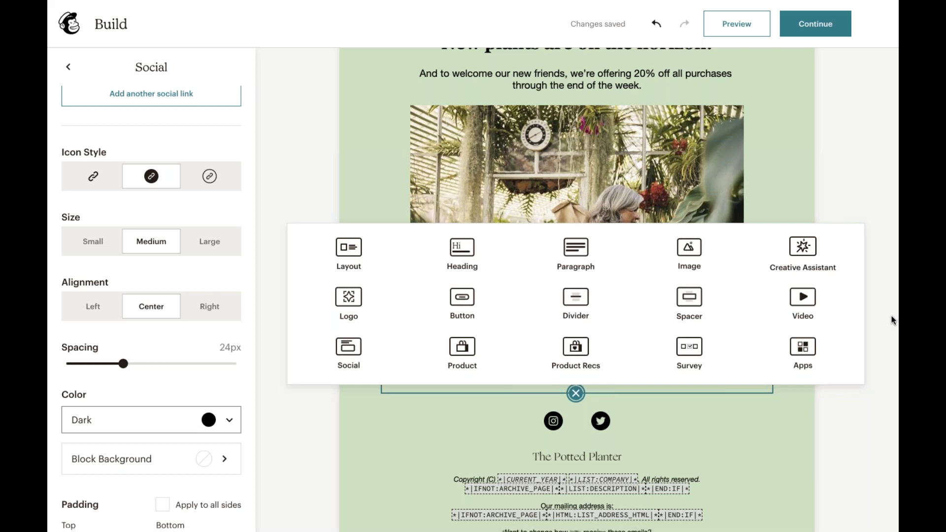
- Dismiss the block picker without adding a block and scroll through the email
click(790, 211)
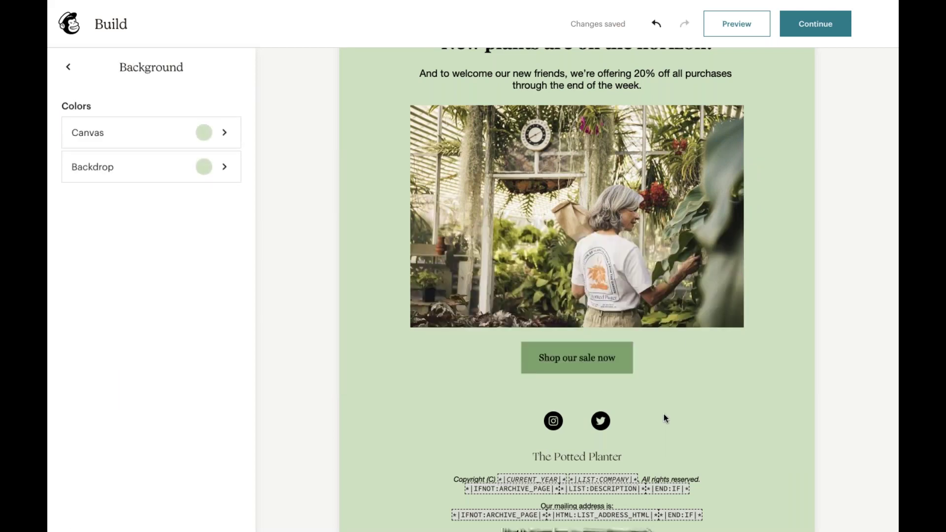
scroll(666, 418, down, 2)
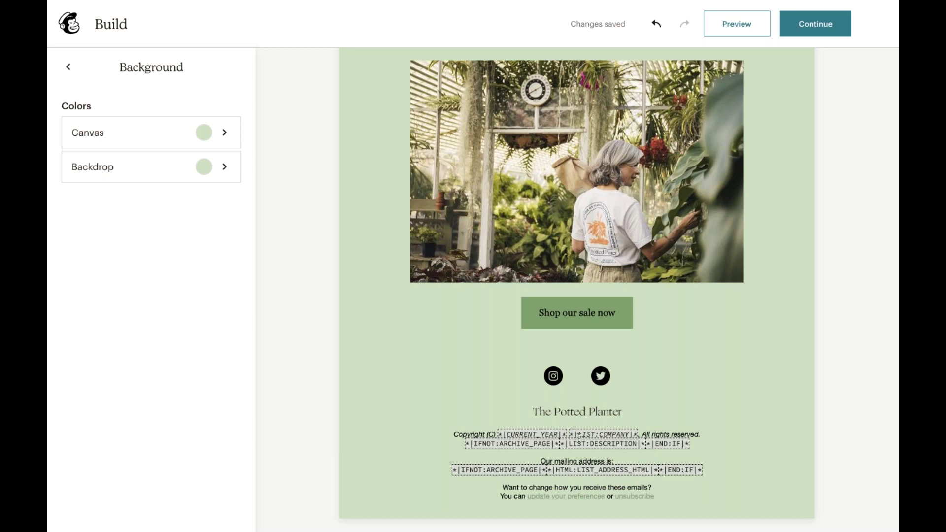
scroll(562, 428, up, 2)
scroll(565, 409, down, 2)
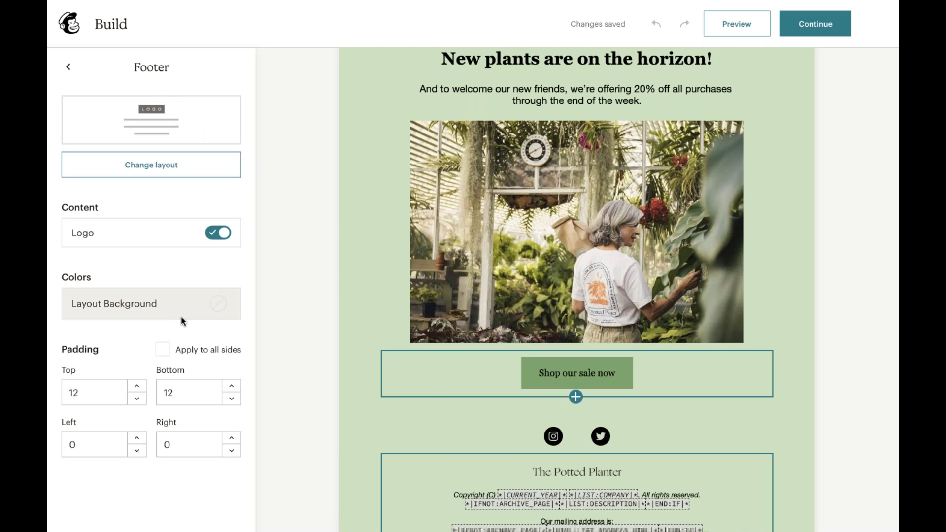
- Clear the existing link address of the 'Shop our sale now' button
click(537, 370)
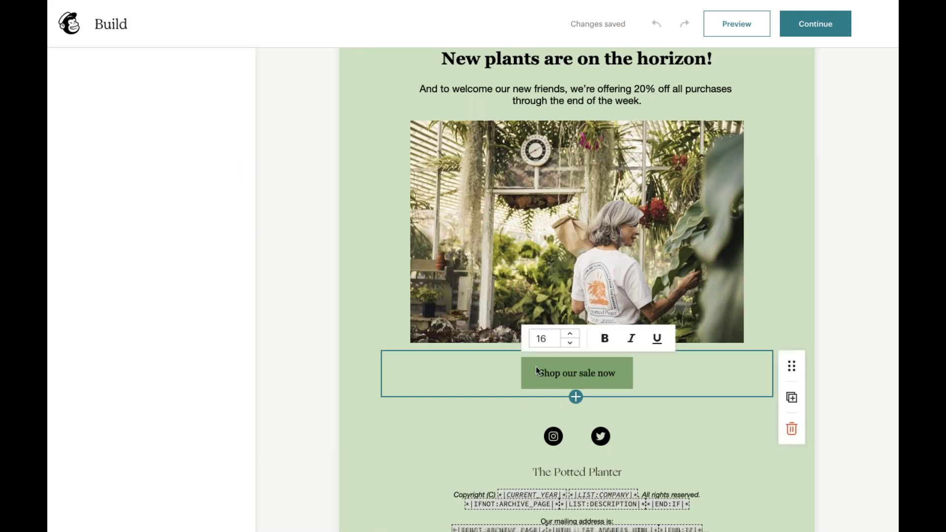
click(204, 130)
double_click(203, 129)
triple_click(203, 130)
text(\)
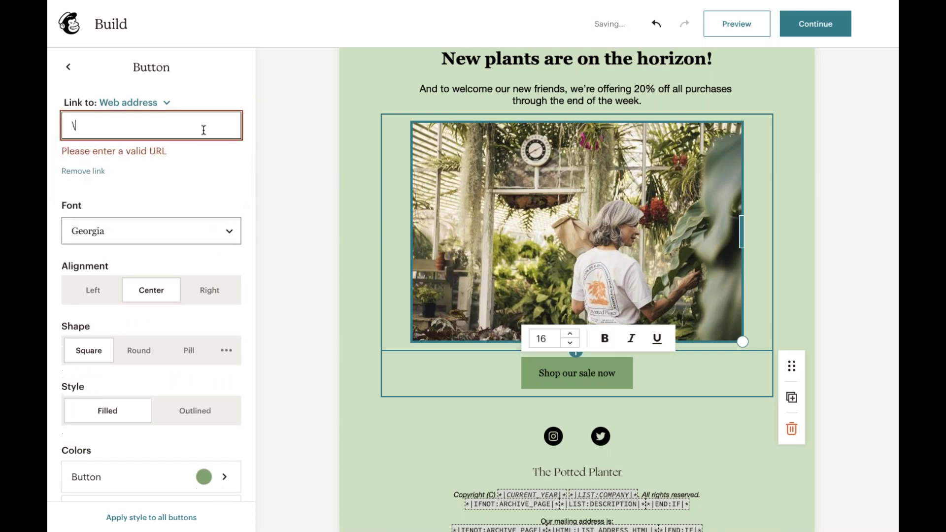
key(BackSpace)
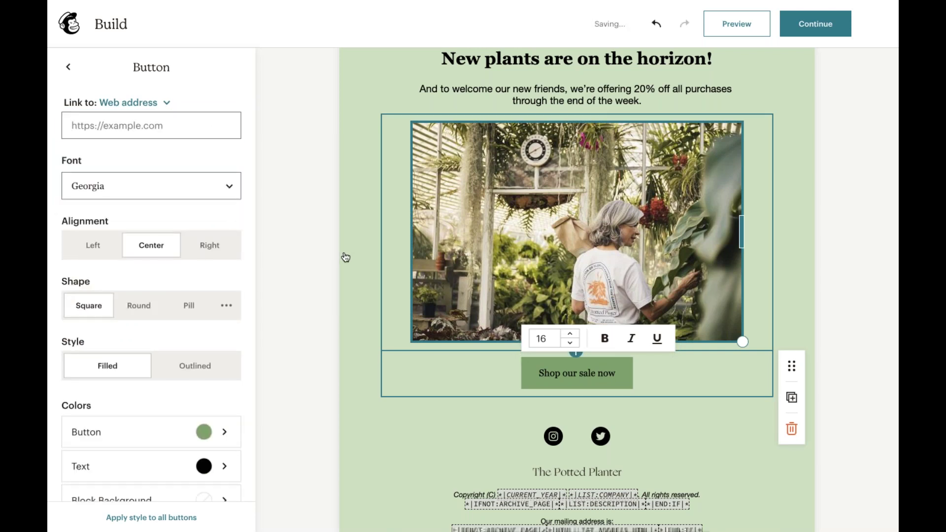
click(345, 257)
click(543, 370)
click(143, 127)
text(yh)
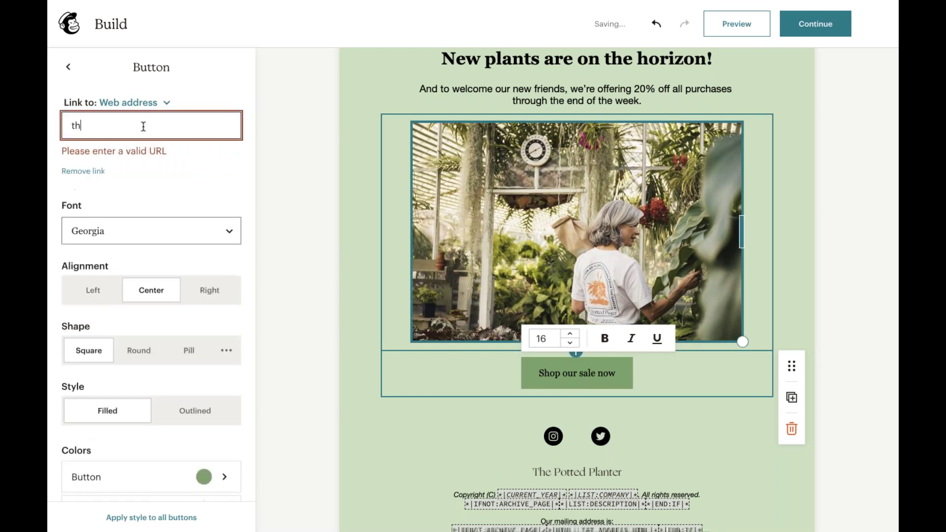
text(e)
click(268, 291)
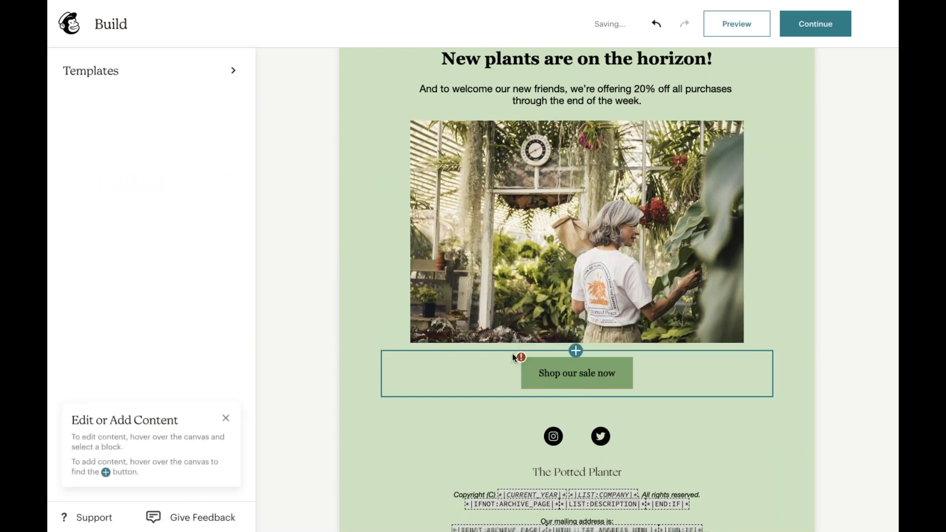
mouse_move(513, 356)
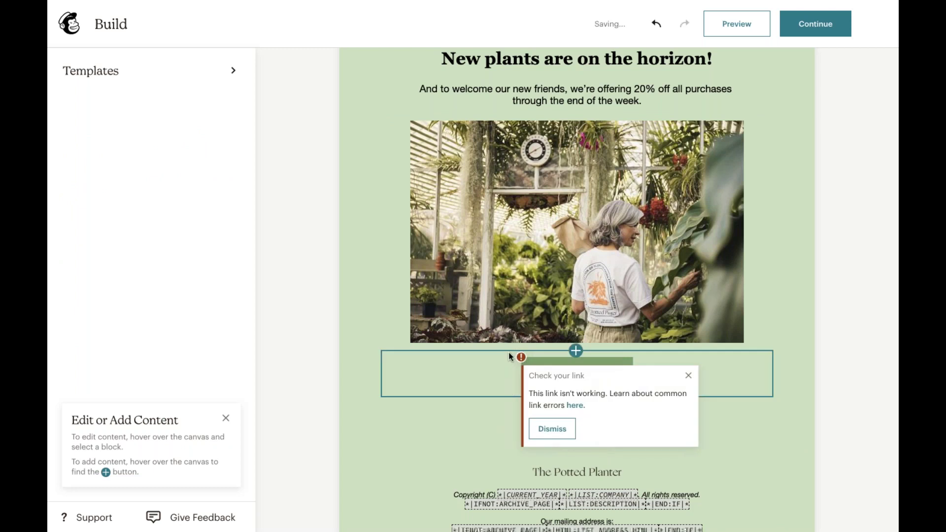
click(689, 375)
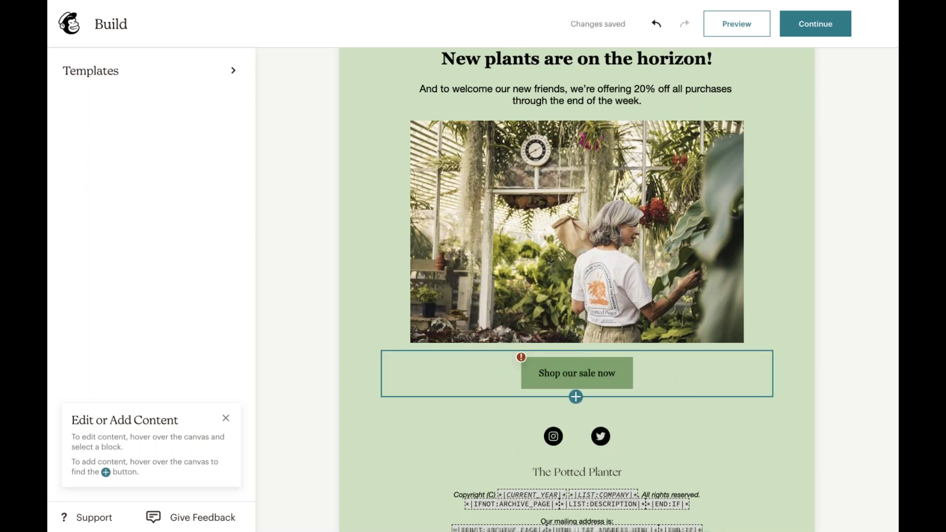
click(594, 374)
click(221, 130)
text(p)
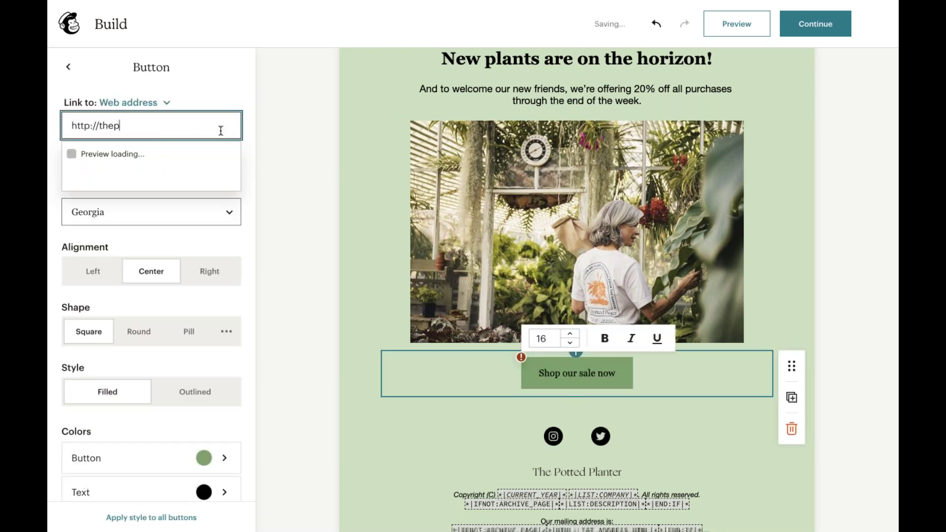
text(ottedplan)
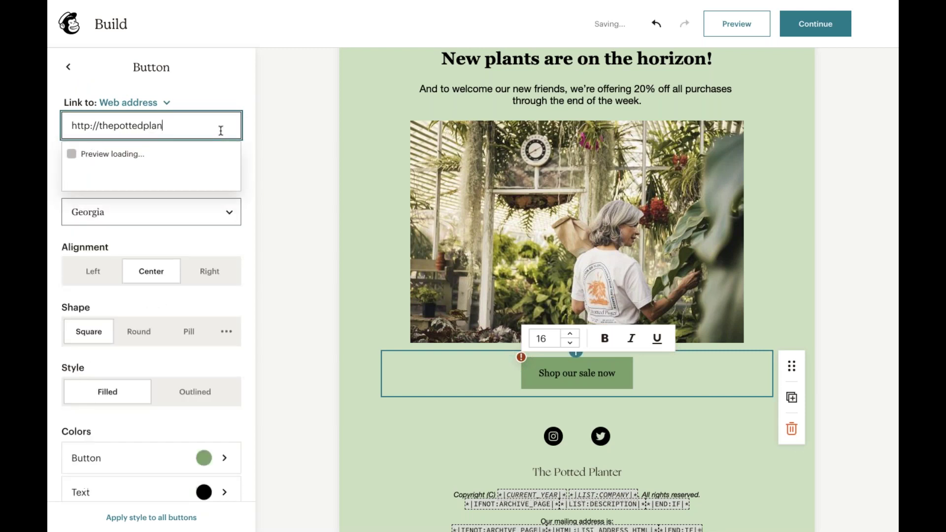
text(ter.com)
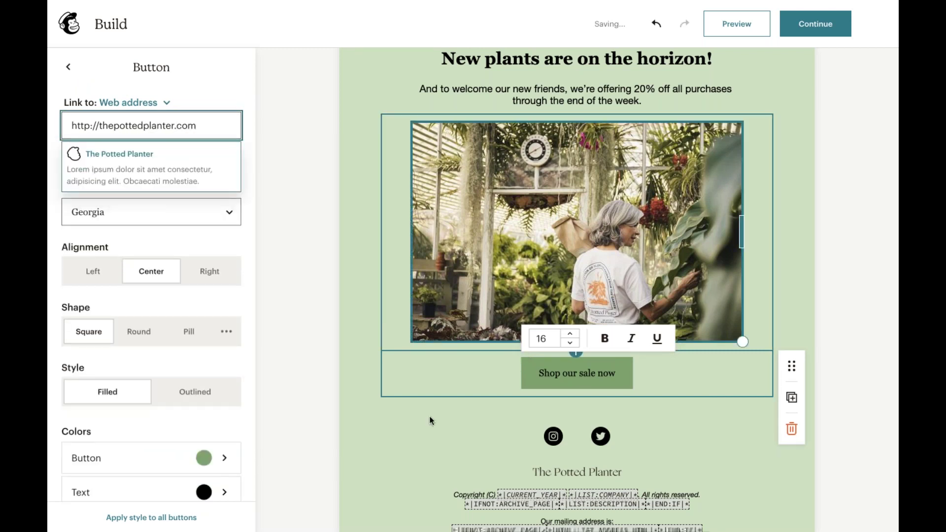
click(432, 420)
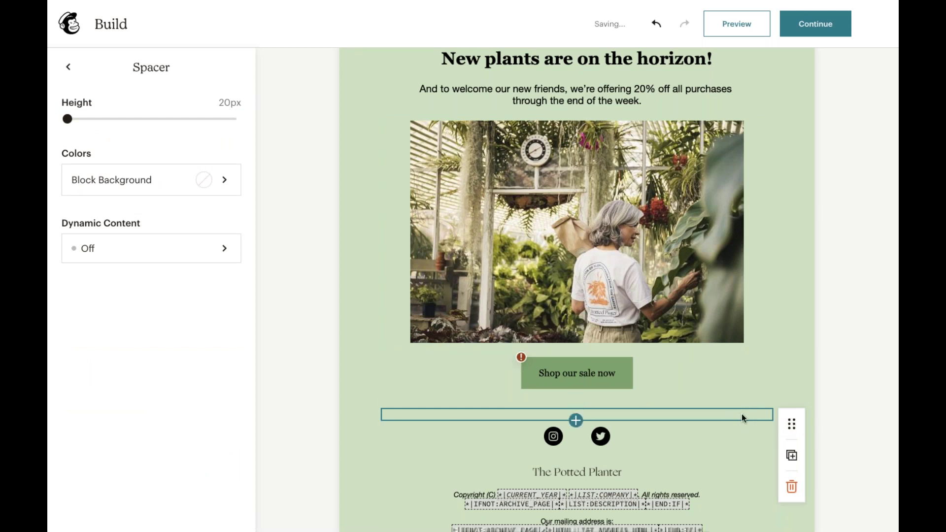
- Rearrange the spacer blocks around the sale button, deleting the one above it
drag(791, 424, 623, 368)
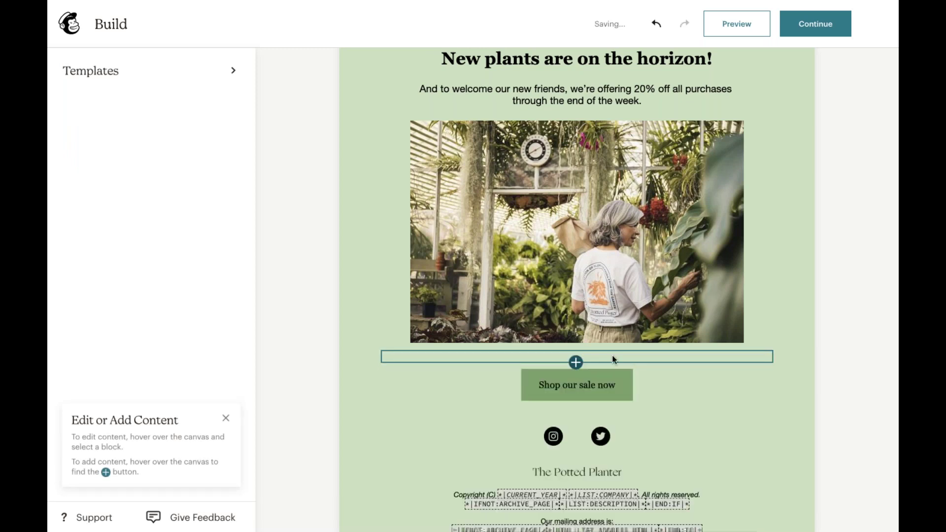
click(705, 354)
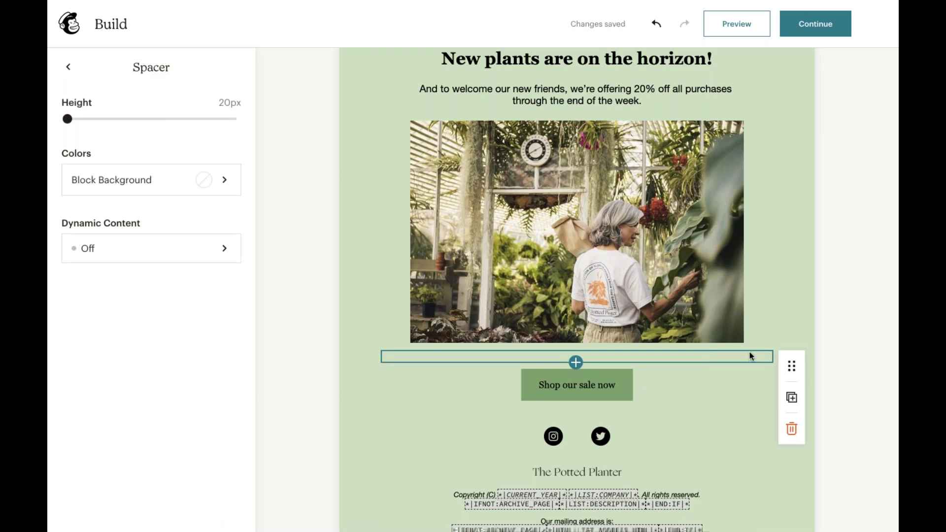
click(790, 395)
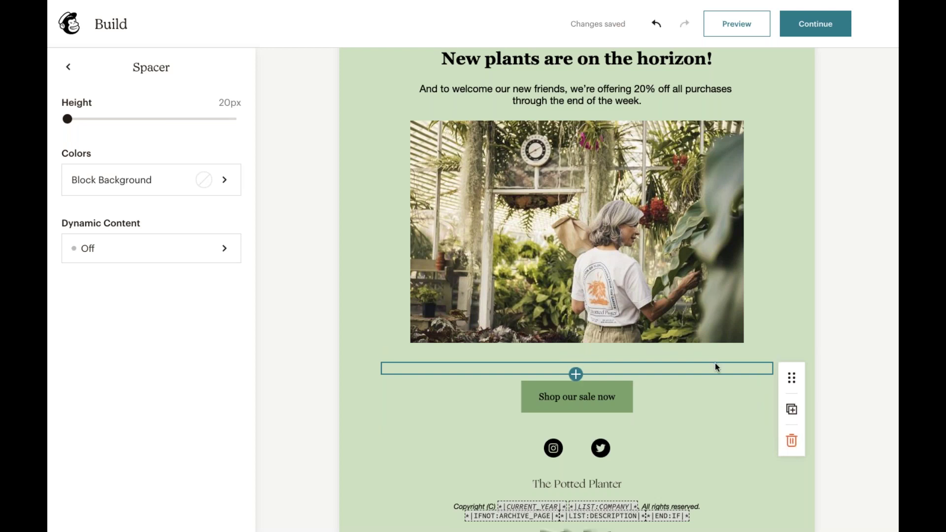
click(790, 440)
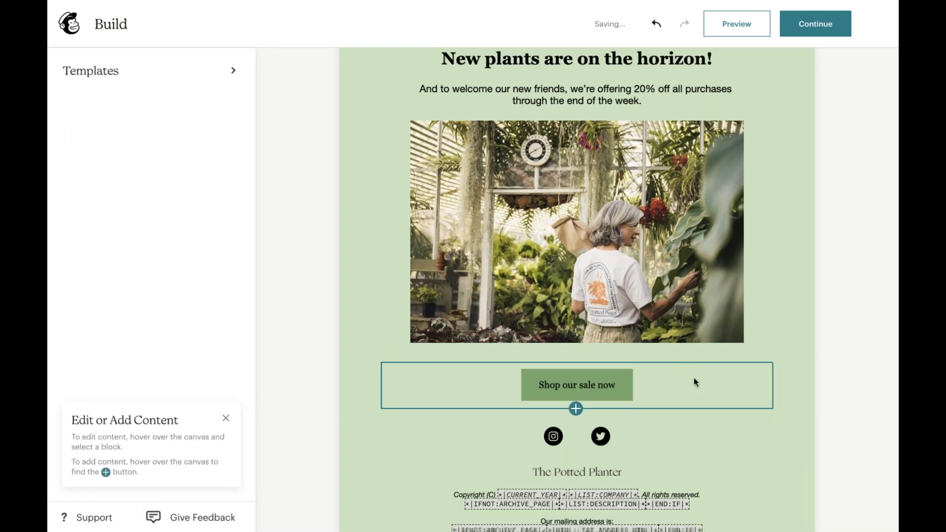
click(680, 357)
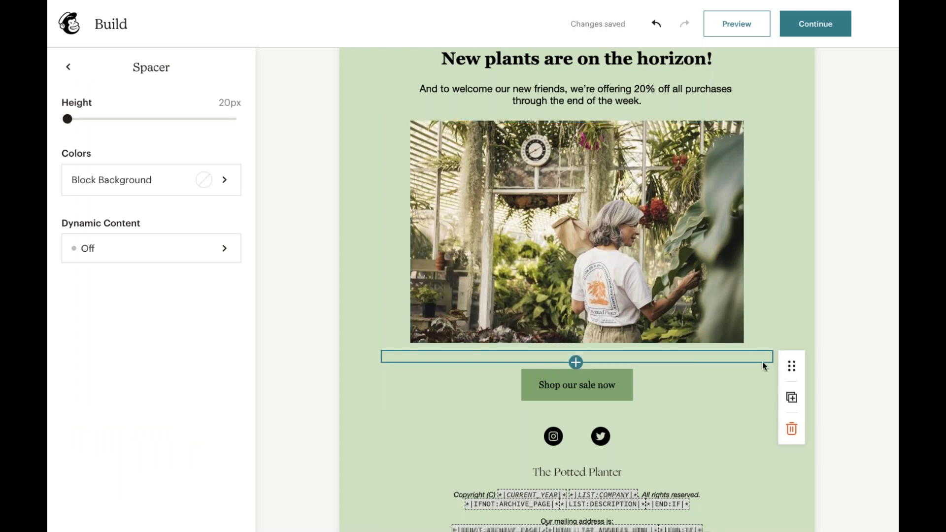
drag(790, 366, 761, 422)
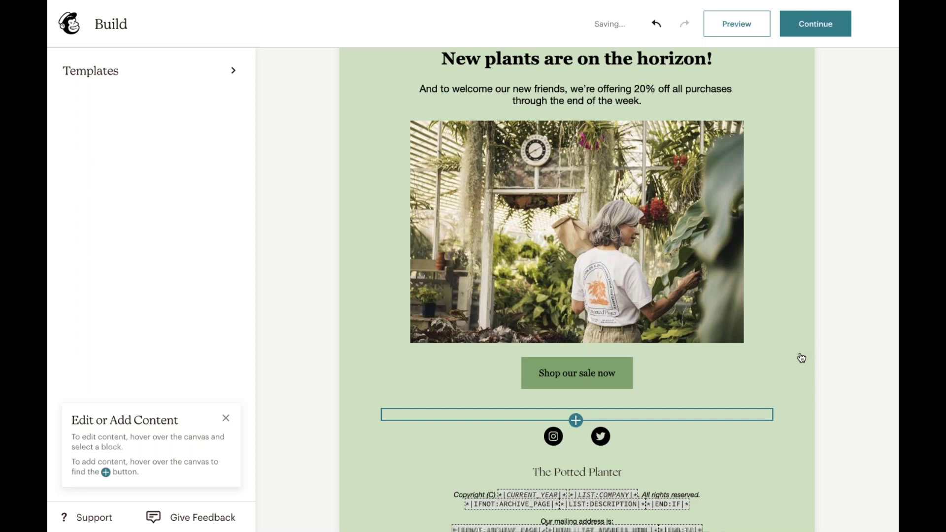
- Undo the last layout change and then redo it
scroll(802, 357, up, 2)
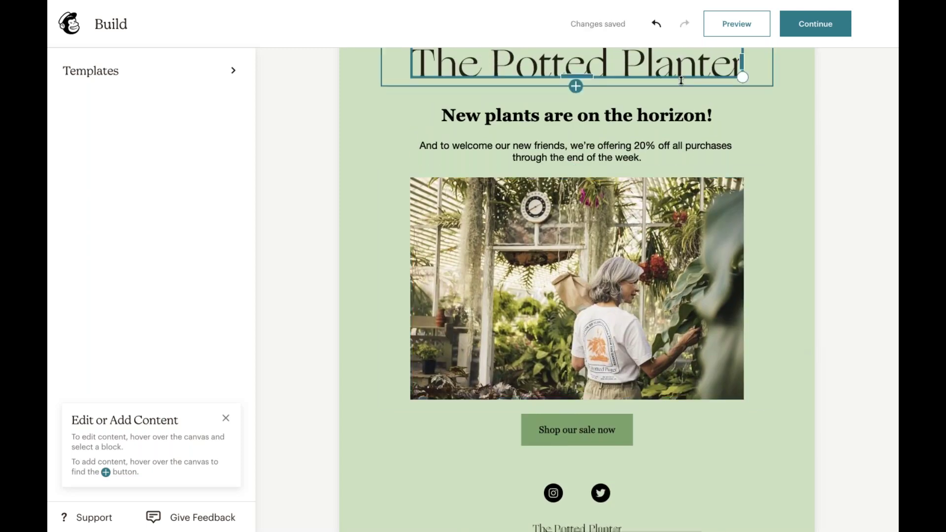
click(657, 26)
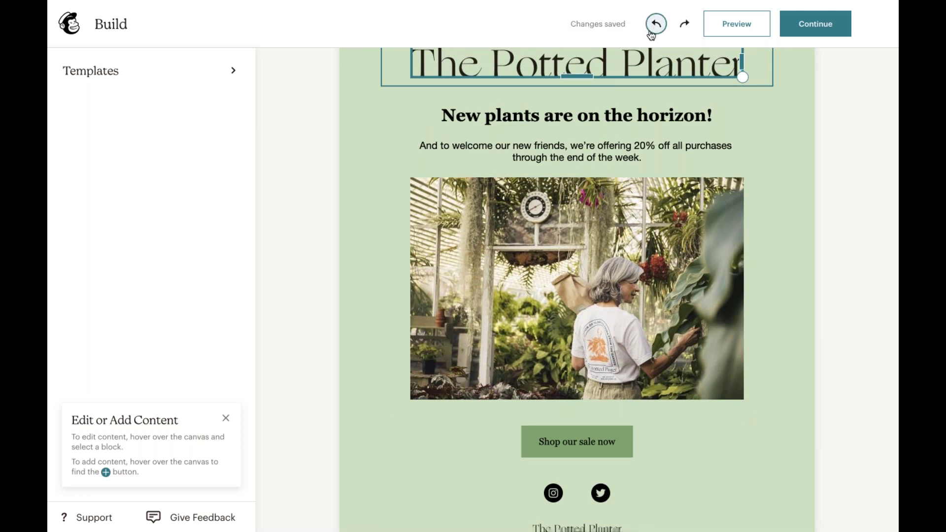
click(685, 27)
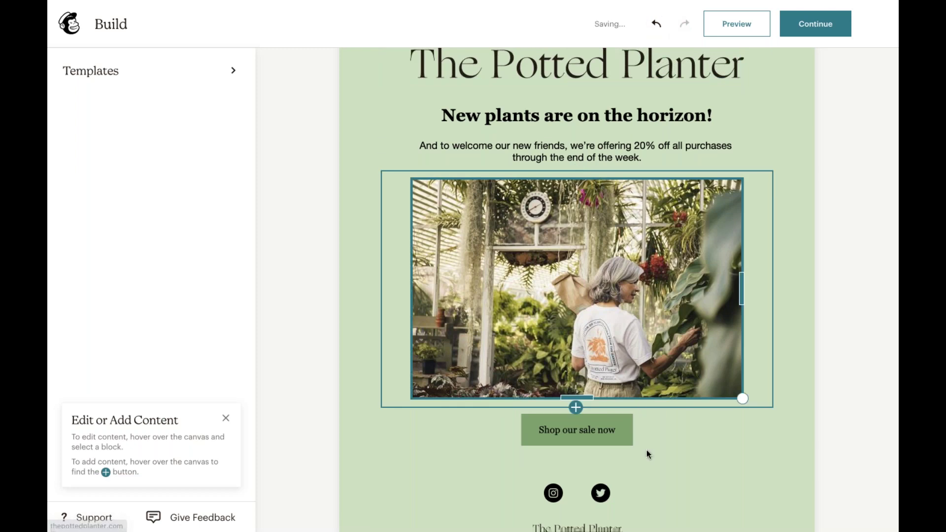
scroll(790, 303, up, 2)
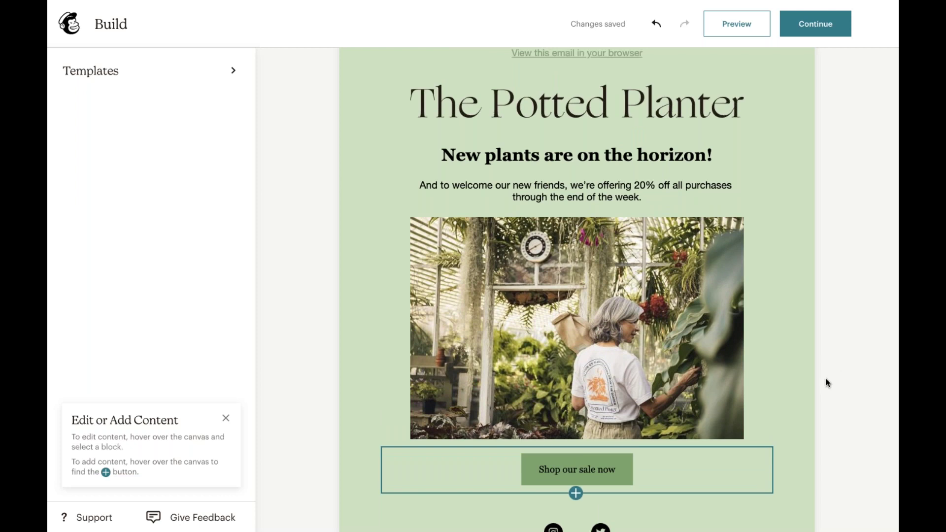
scroll(828, 383, down, 2)
- Delete the spacer under the sale button so it sits above the social icons
click(765, 446)
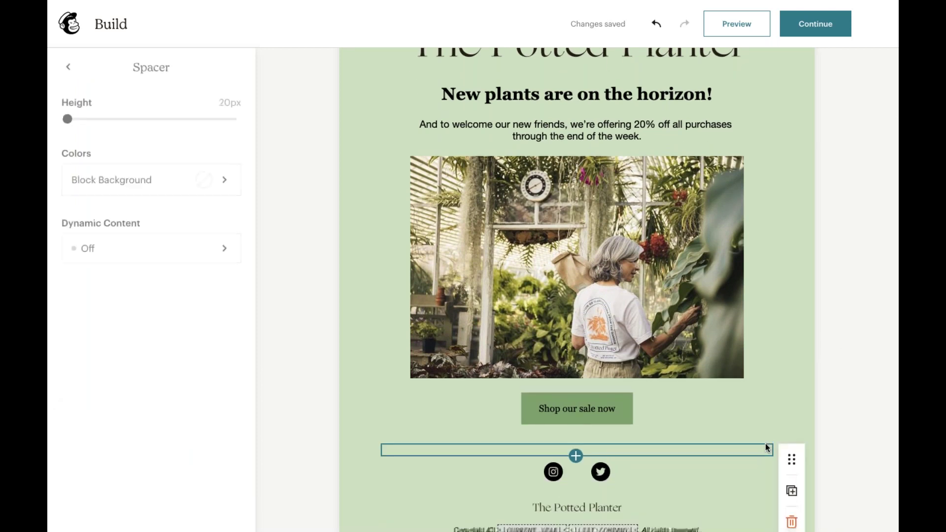
scroll(794, 467, down, 1)
click(791, 486)
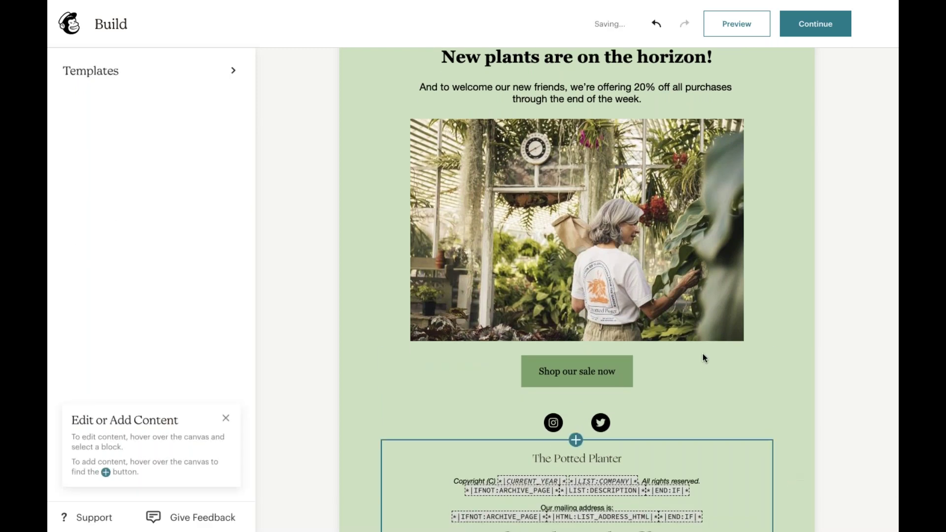
scroll(710, 409, up, 3)
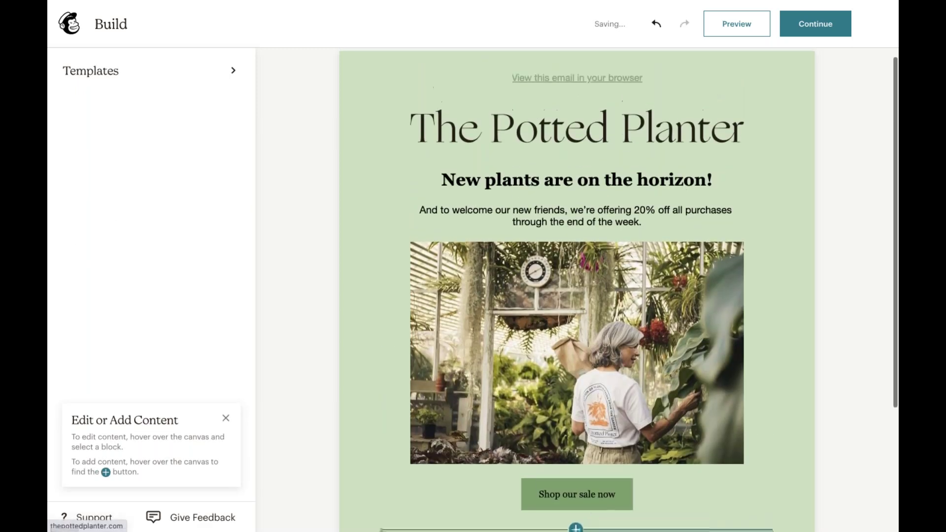
scroll(576, 291, down, 2)
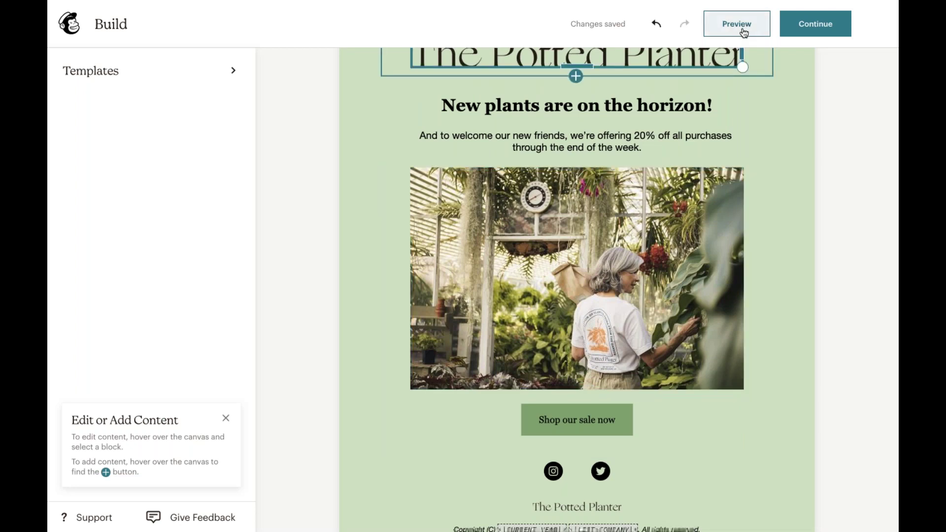
- Preview the email and scroll through its desktop layout
click(743, 33)
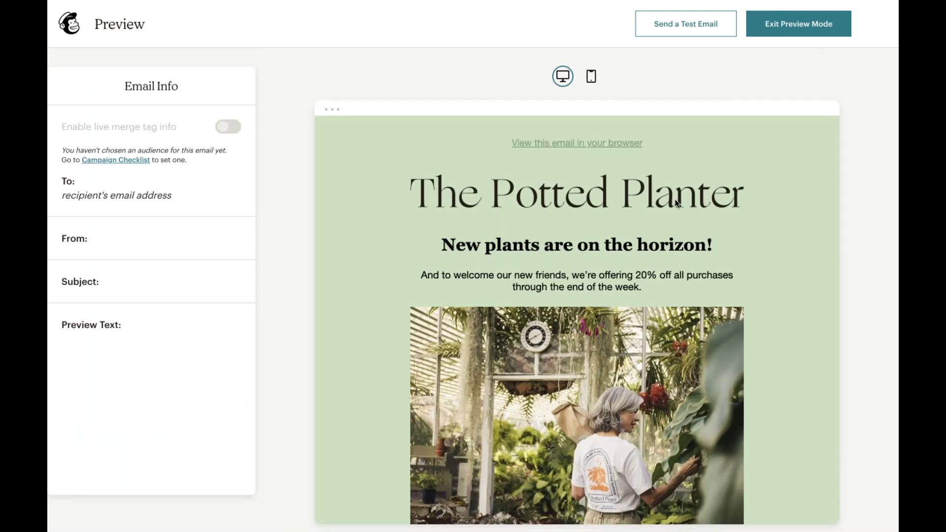
scroll(678, 203, down, 1)
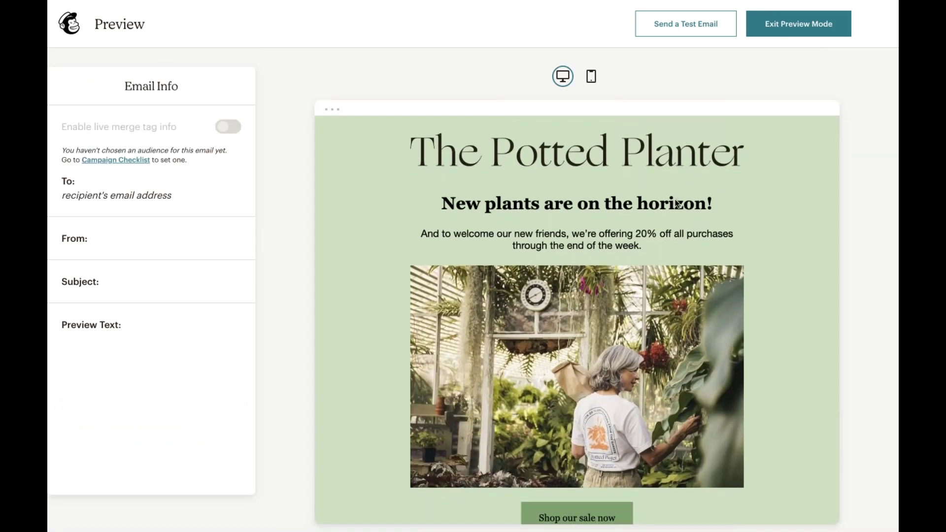
scroll(678, 203, down, 3)
scroll(675, 200, up, 1)
scroll(675, 203, up, 2)
scroll(675, 203, down, 4)
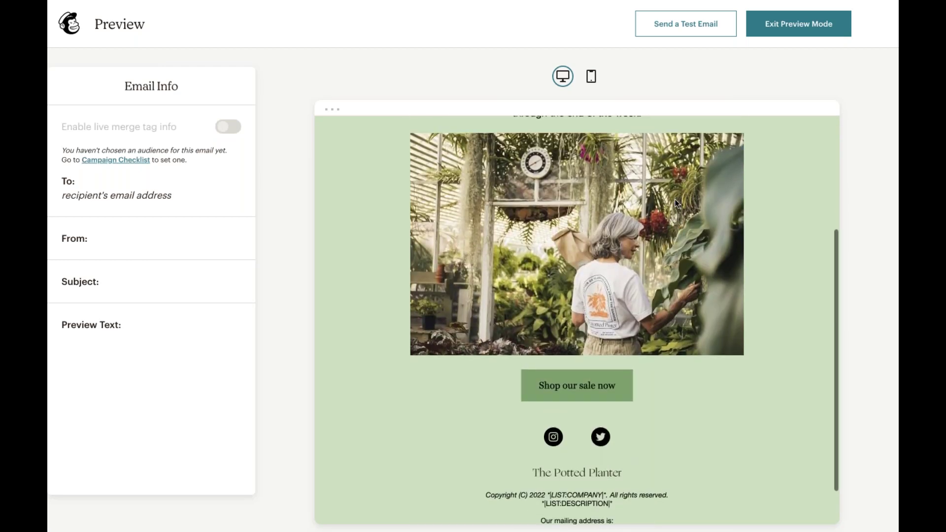
scroll(675, 203, up, 2)
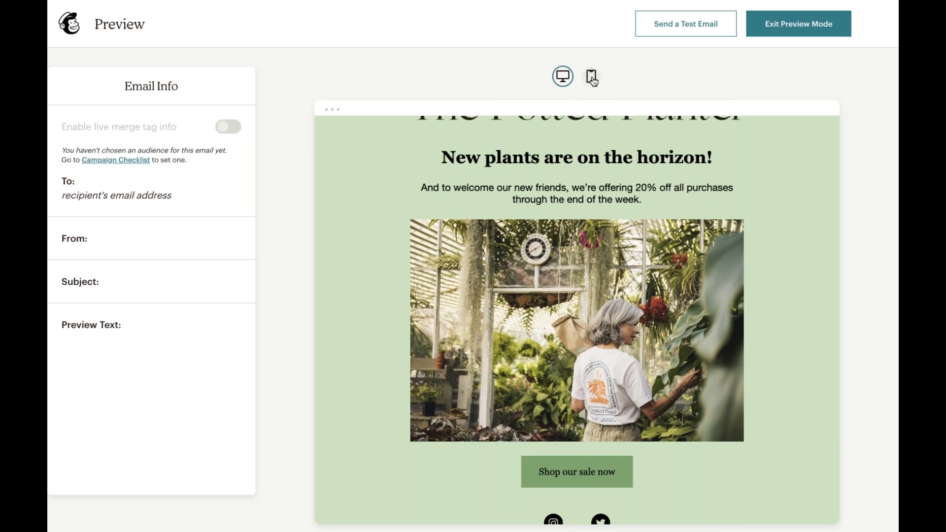
- Switch the preview to the mobile layout and scroll through it
click(592, 78)
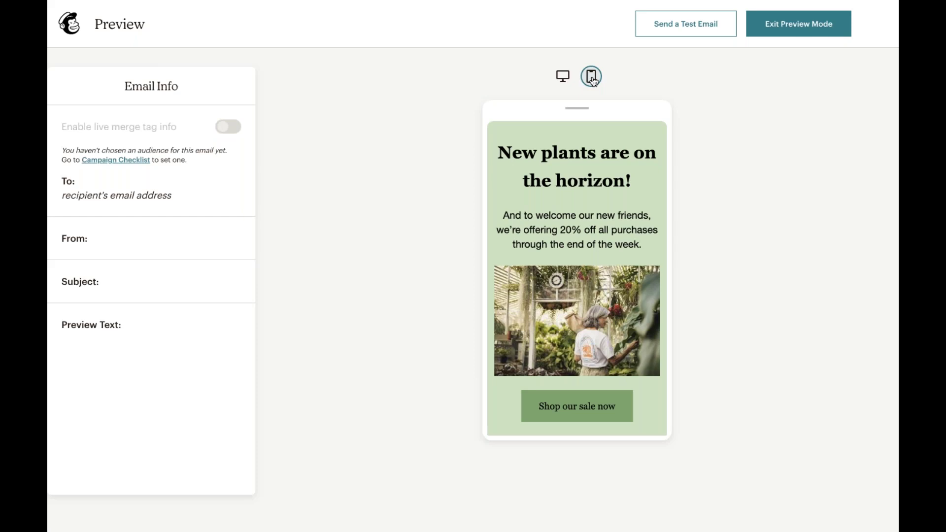
scroll(585, 206, down, 3)
scroll(585, 206, up, 2)
scroll(585, 206, up, 2)
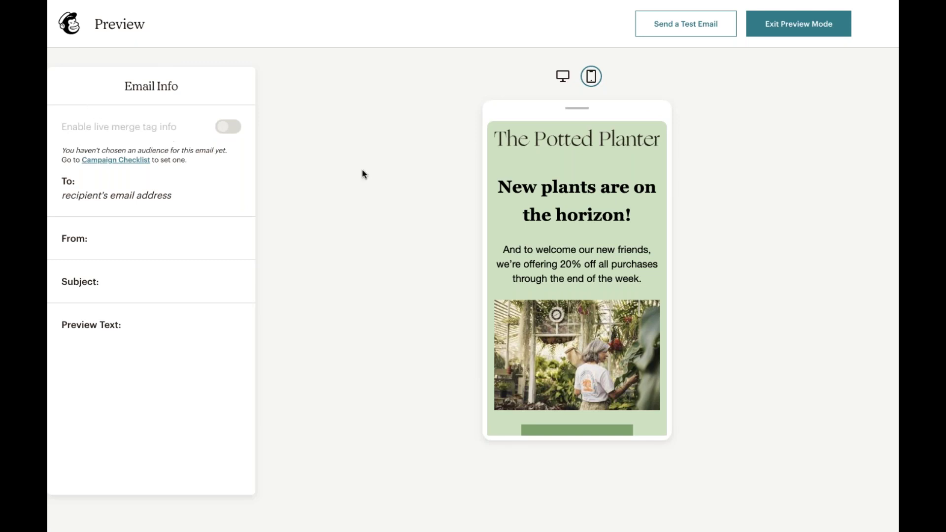
- Send a test email to the test address, dismiss the confirmation, and exit preview mode
click(688, 30)
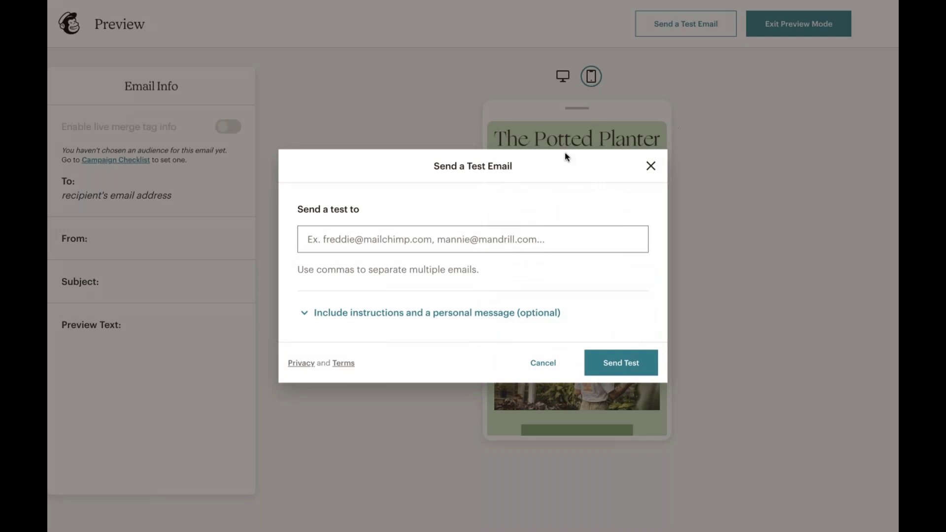
click(370, 234)
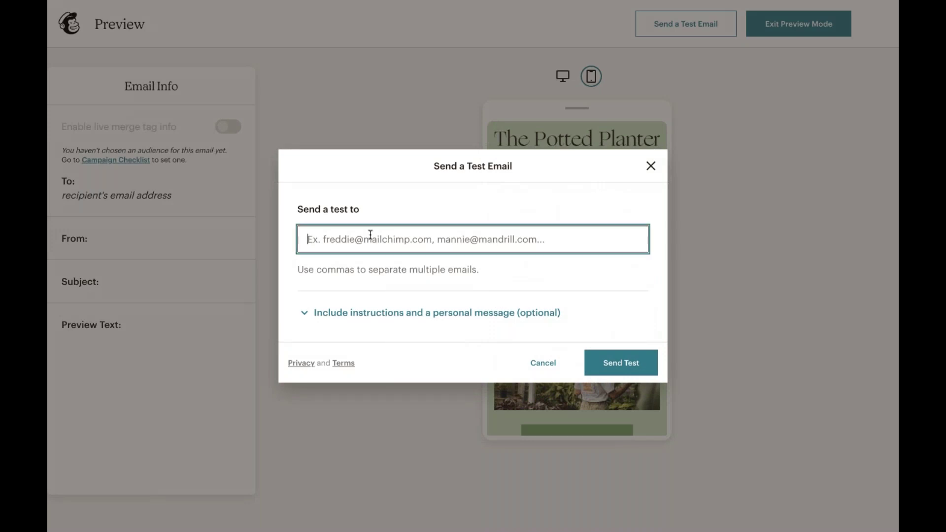
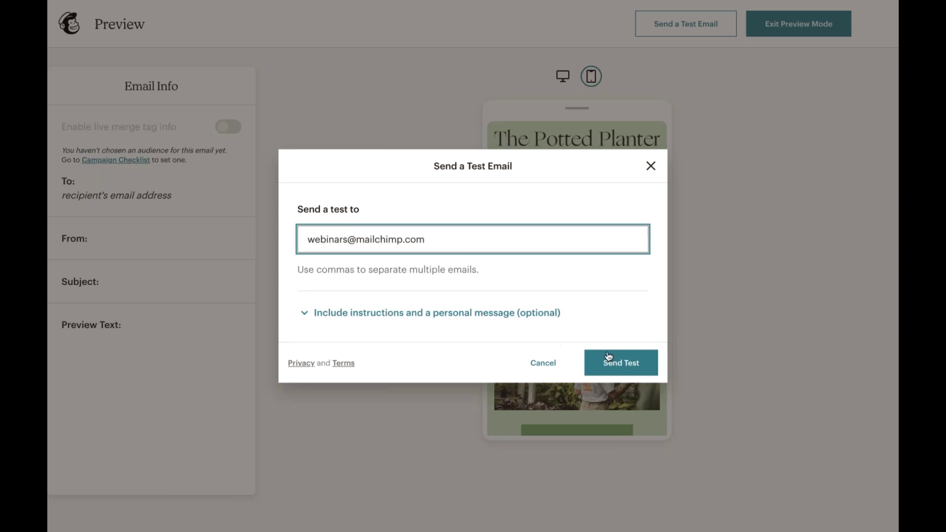
click(602, 362)
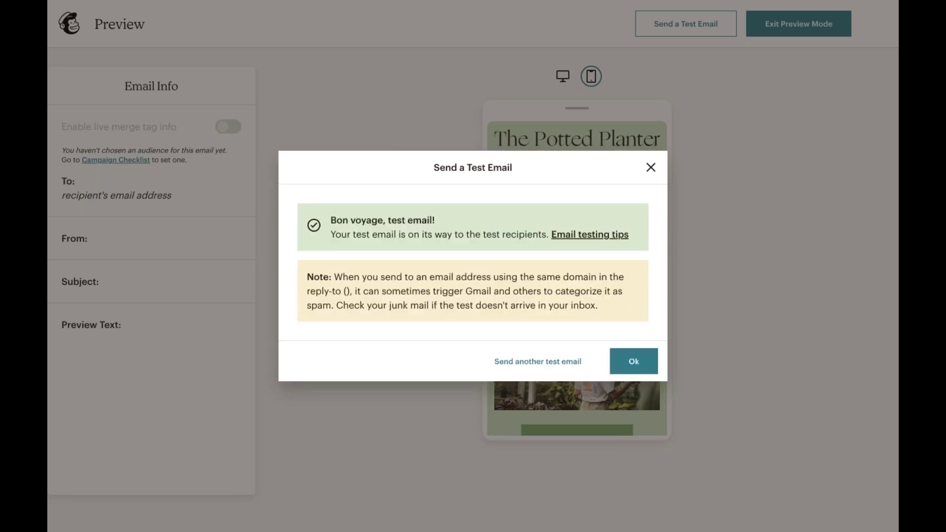
click(639, 350)
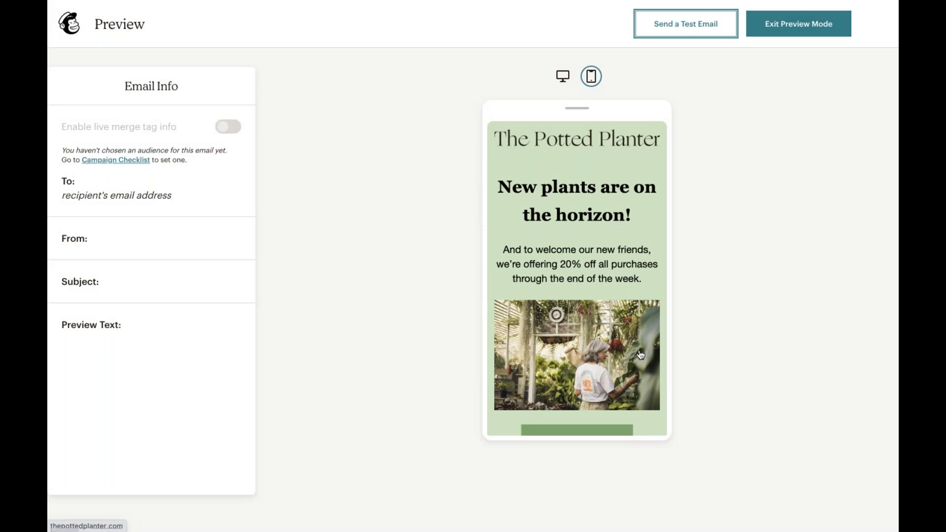
click(802, 33)
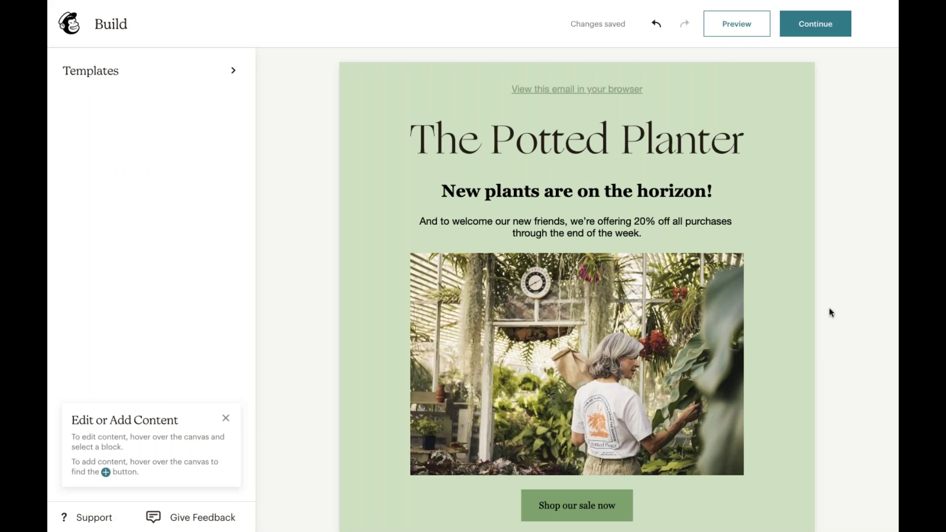
- Continue from the Build editor back to the draft campaign's checklist
click(831, 33)
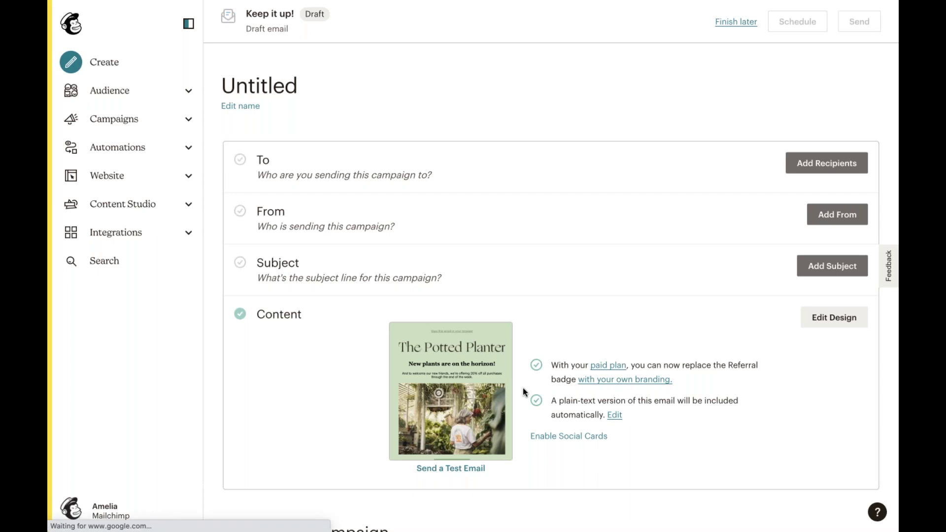
- Rename the Untitled campaign to 'New Inventory & Spring Sale Announcement'
click(237, 105)
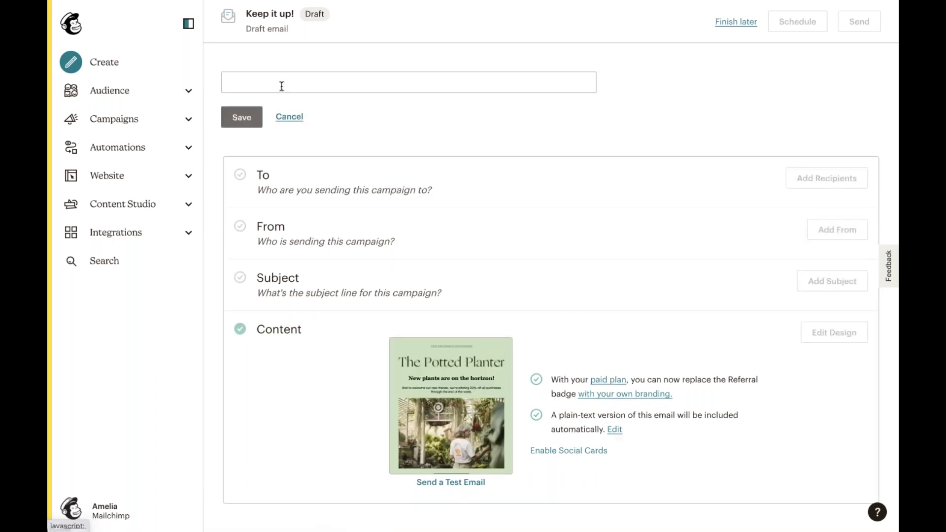
text(Spring)
key(BackSpace)
key(BackSpace)
key(BackSpace)
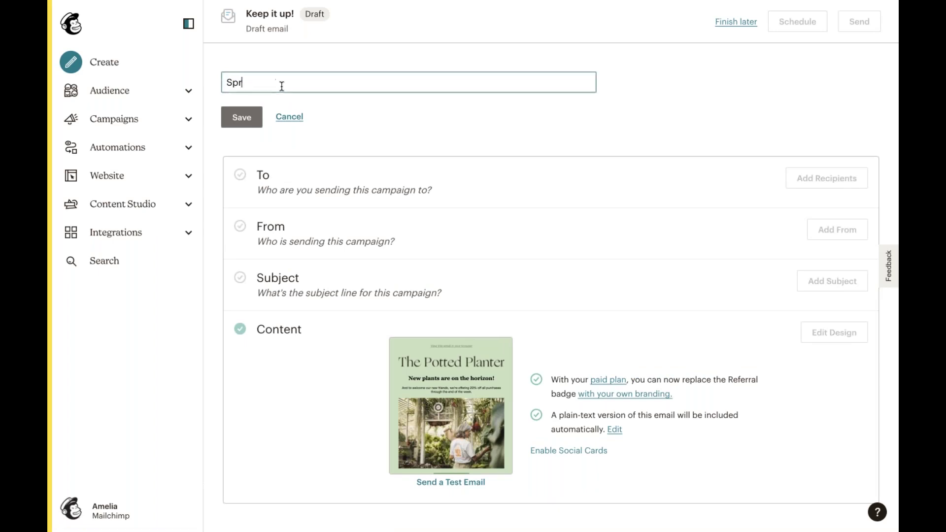
key(BackSpace)
key(BackSpace)
key(BackSpace)
text(New )
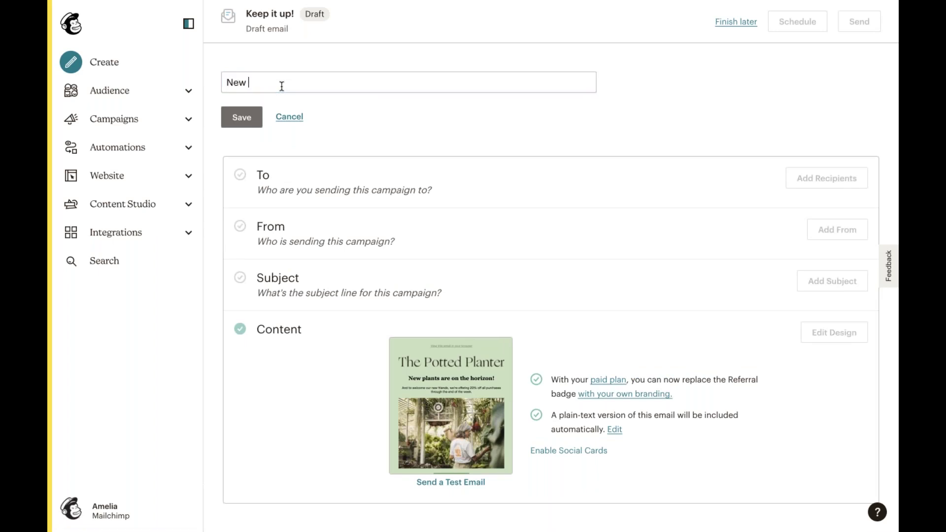
text(Inventory & Spring Sale A)
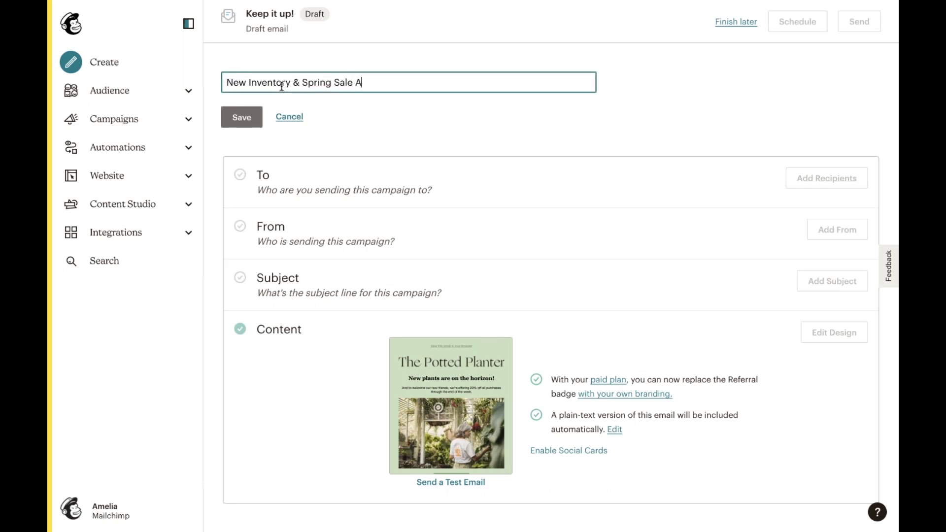
text(nnouncement)
key(Return)
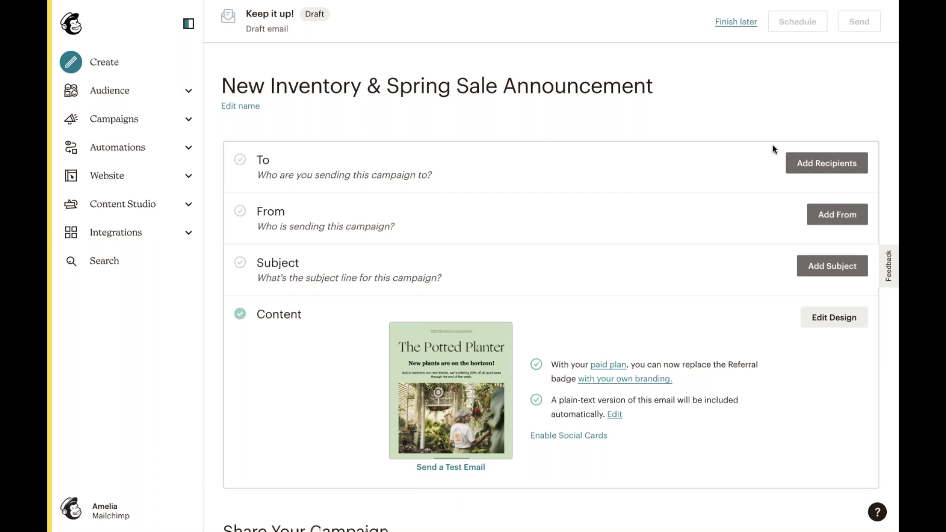
- Choose The Potted Planter audience as recipients, keeping All subscribers selected
click(832, 170)
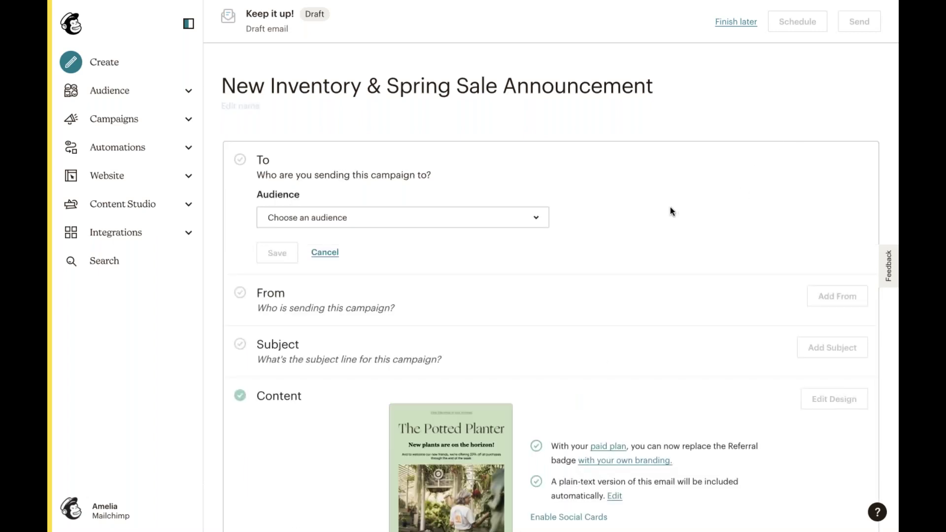
click(526, 212)
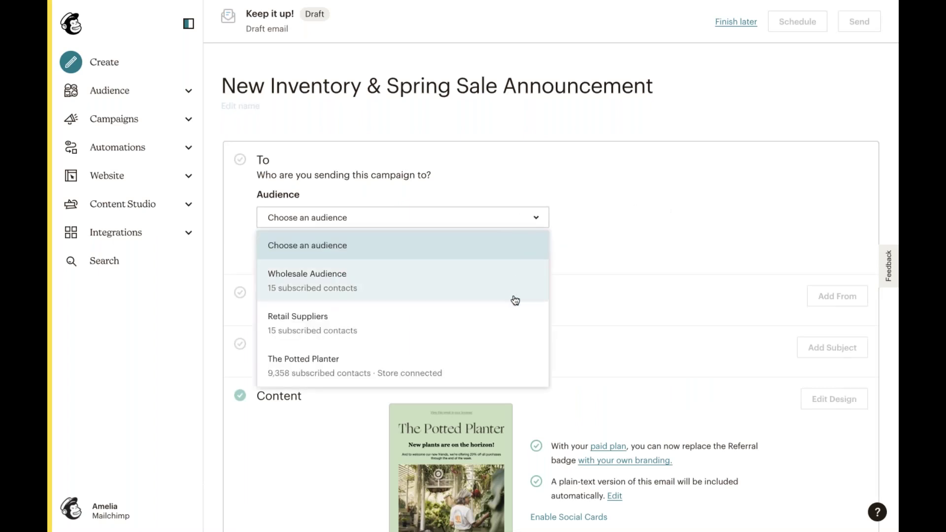
click(506, 364)
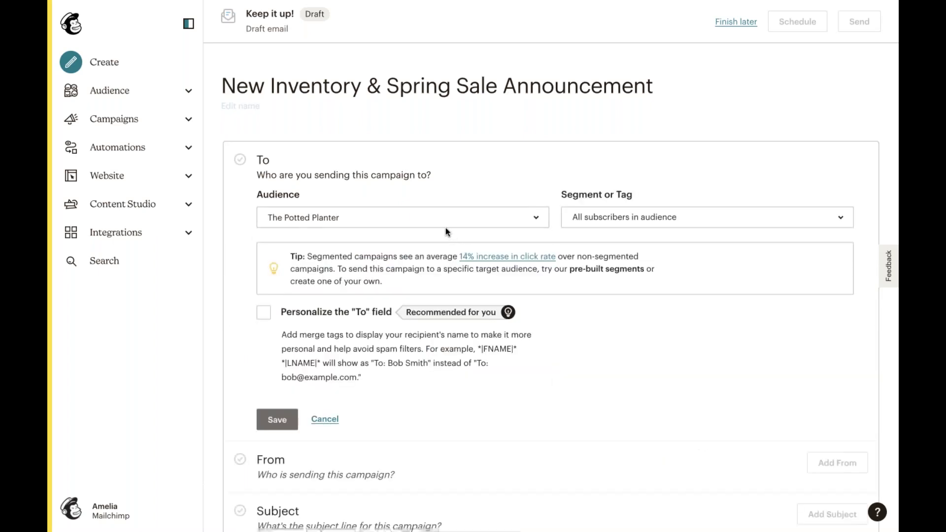
click(596, 217)
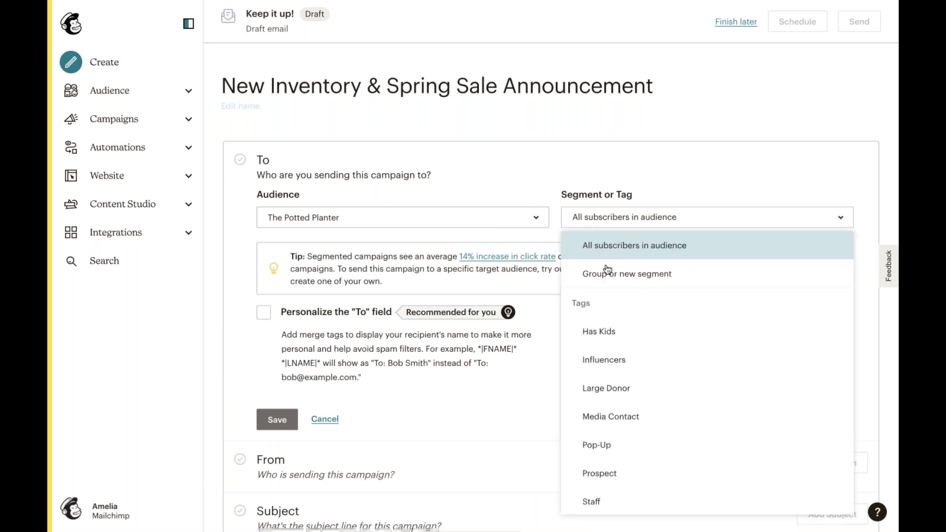
scroll(617, 376, down, 5)
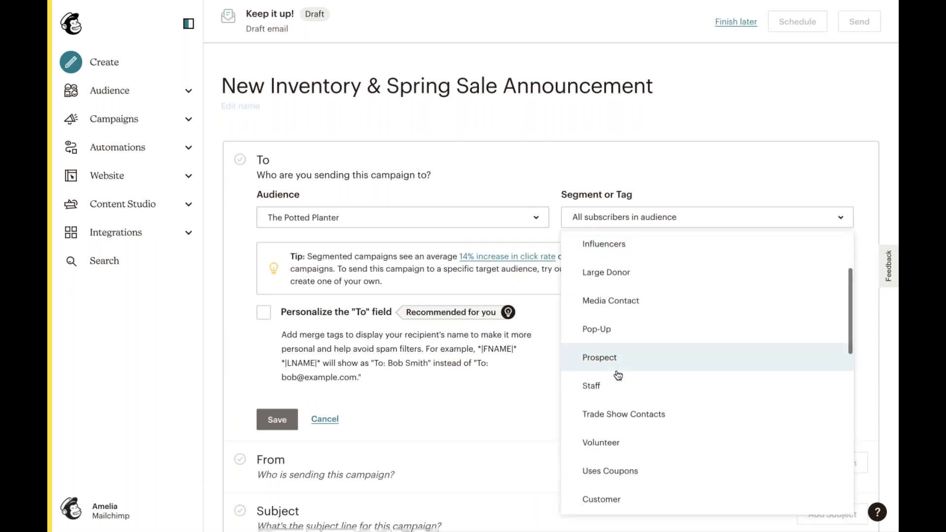
scroll(611, 374, down, 5)
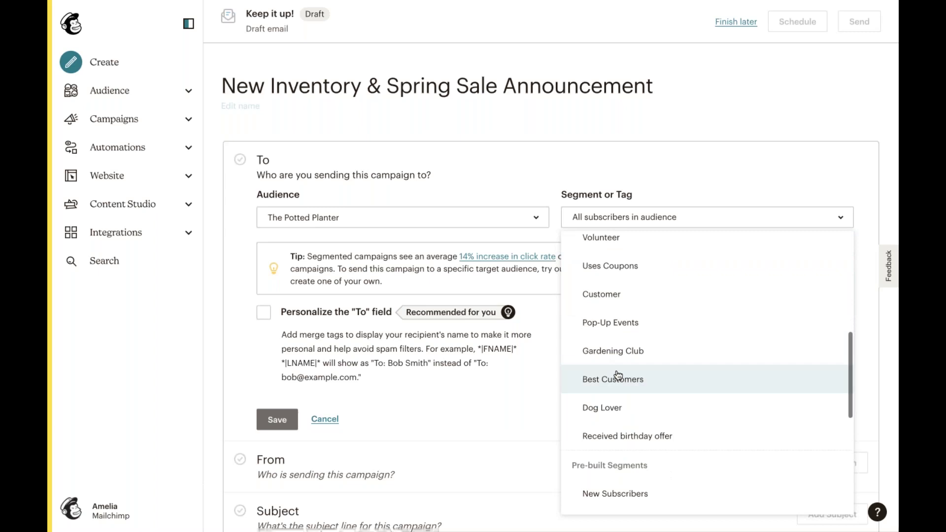
scroll(641, 372, down, 2)
scroll(641, 371, up, 5)
scroll(640, 372, up, 8)
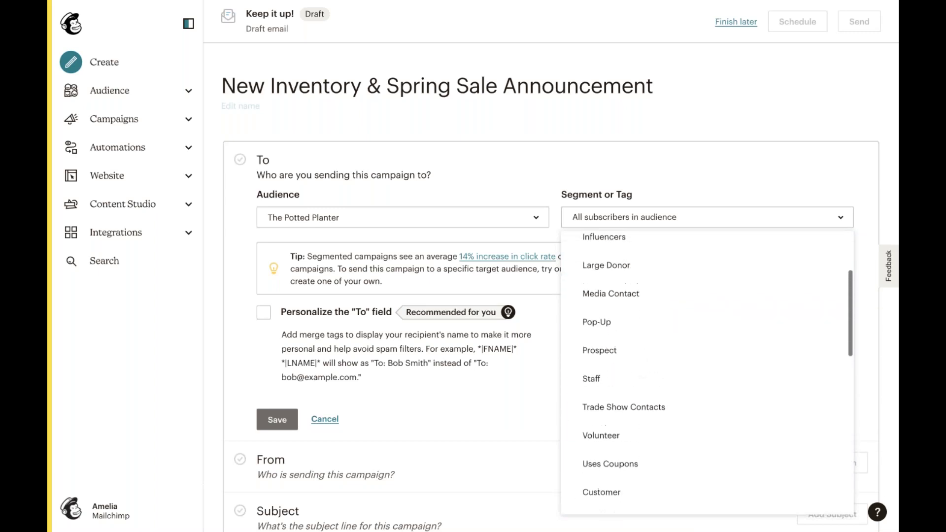
click(571, 180)
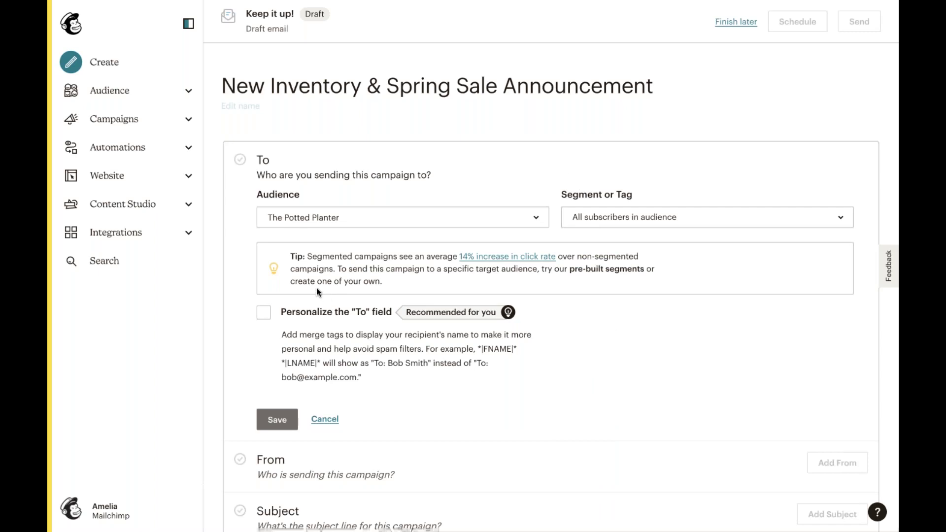
- Personalize the To field with the *|FNAME|* merge tag and save the recipients
click(264, 312)
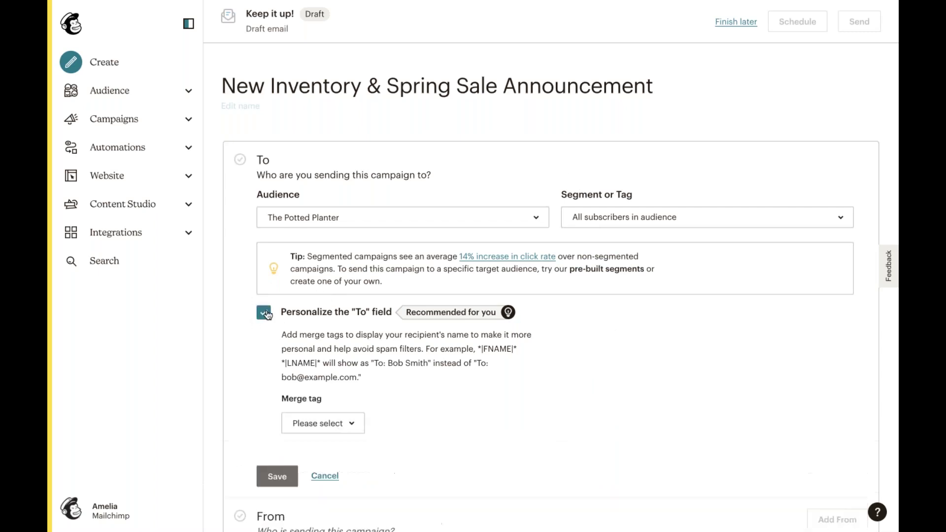
scroll(336, 363, down, 1)
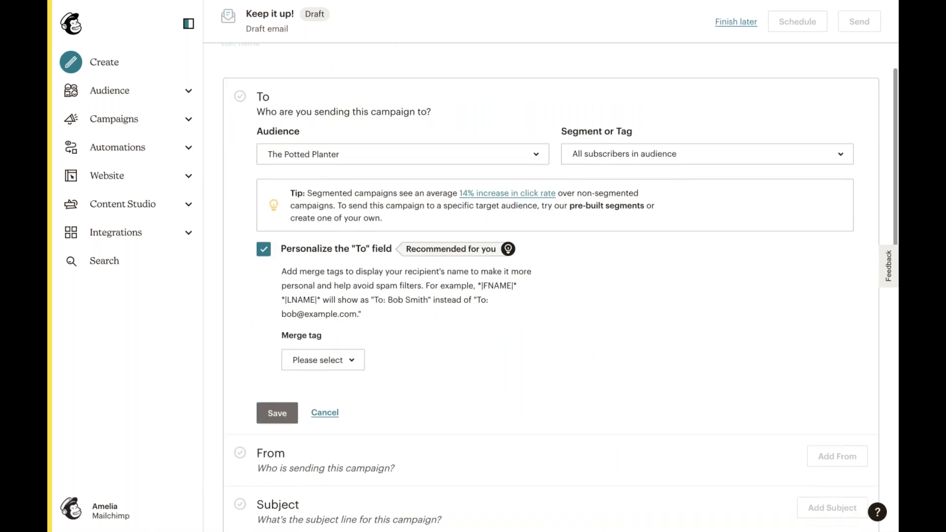
click(330, 361)
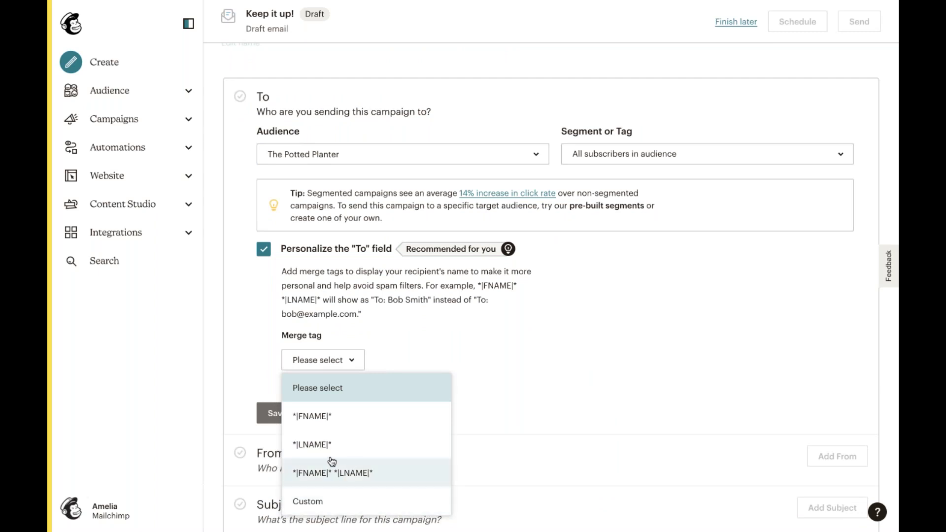
click(323, 419)
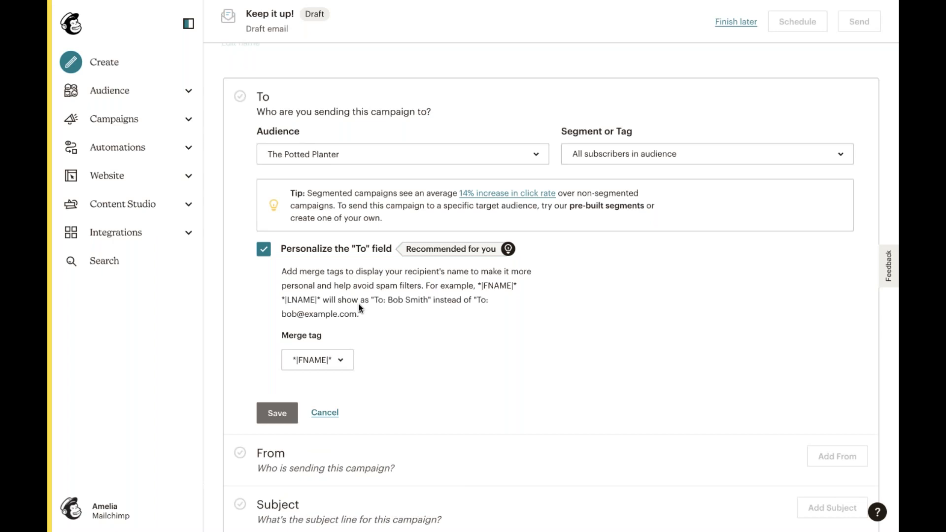
scroll(359, 308, down, 1)
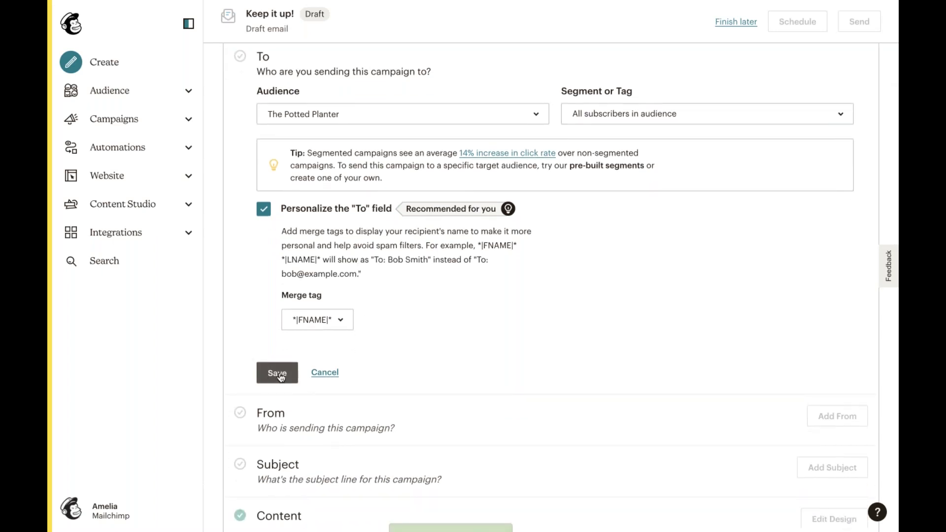
click(279, 374)
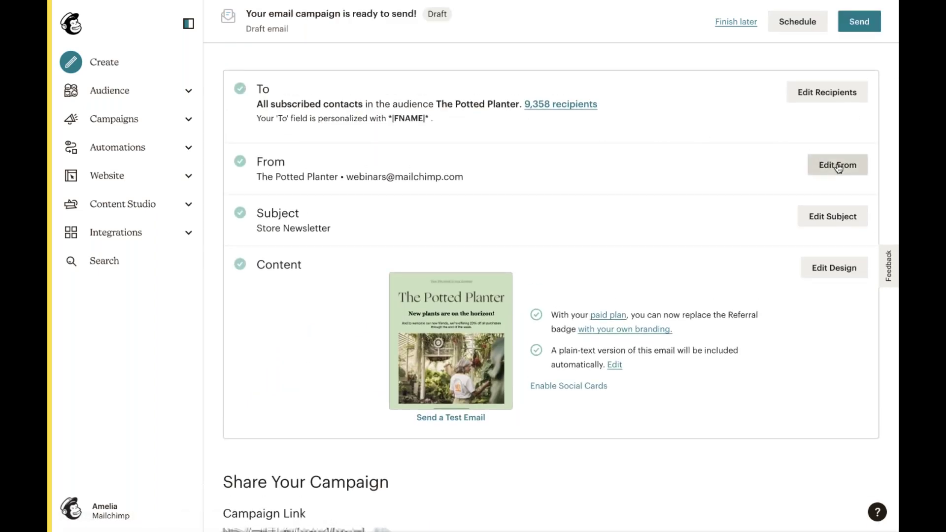
click(838, 167)
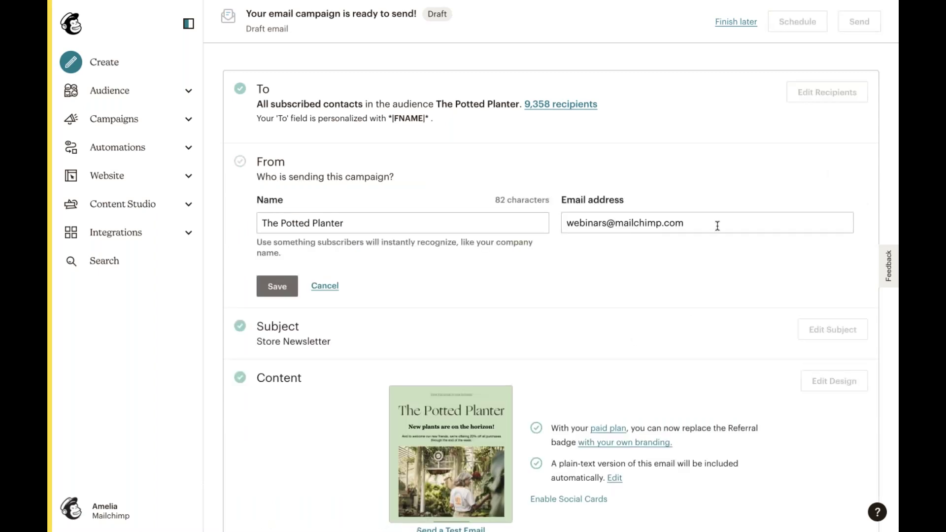
- Set the sender e-mail to the store's own address, prefix the From name with the owner's name, and save
click(590, 225)
key(ctrl+a)
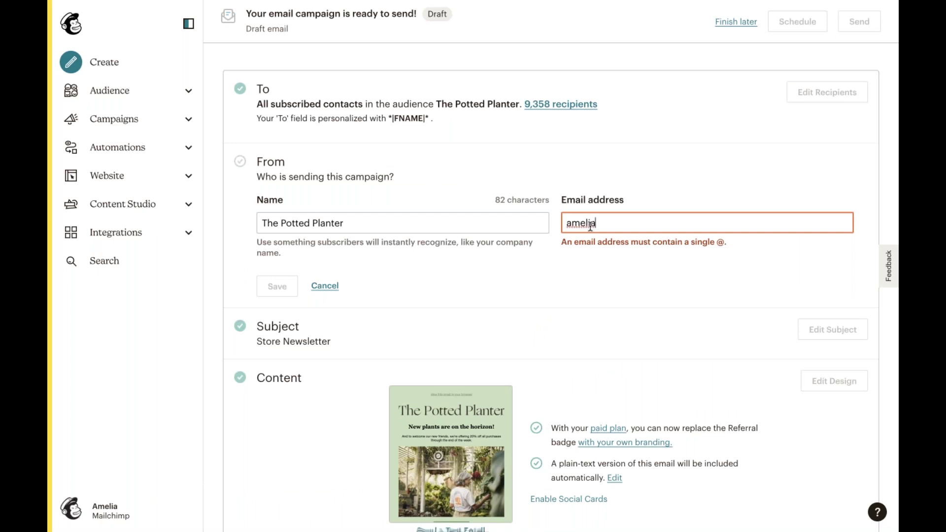
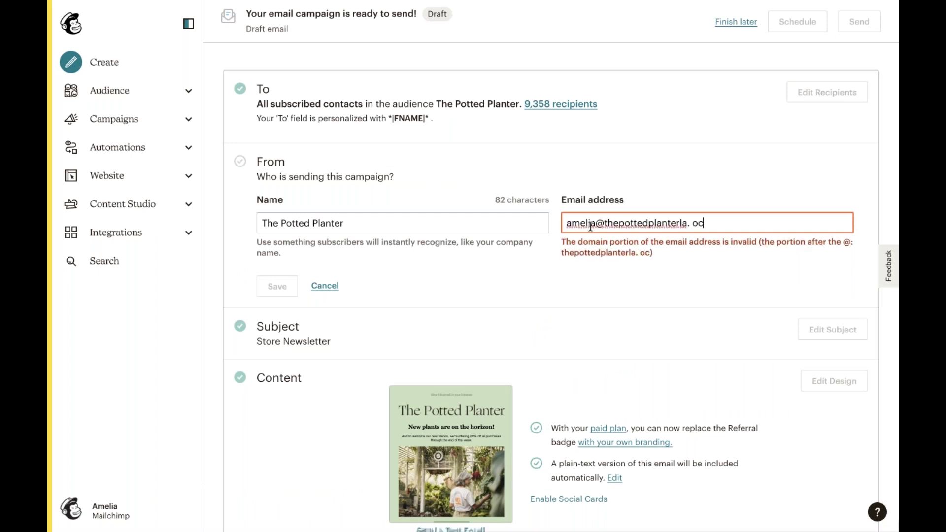
click(261, 223)
text(Amelia at)
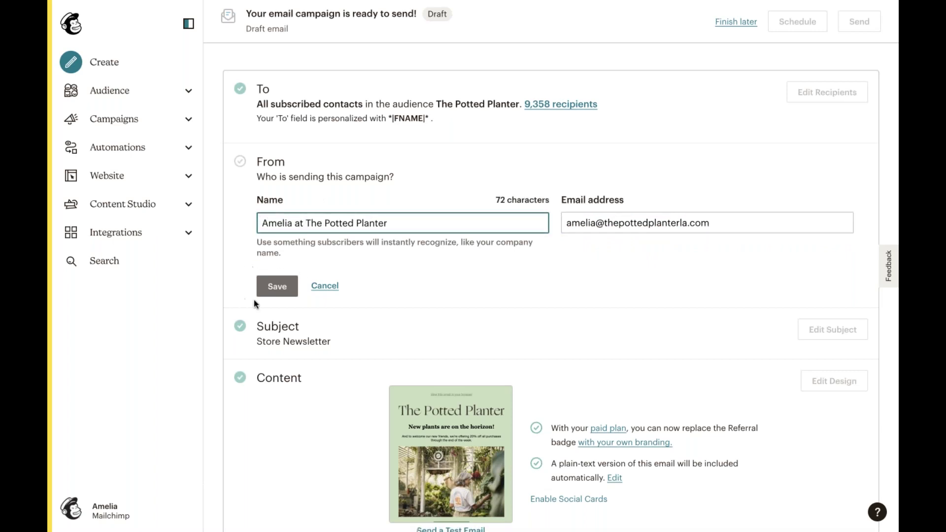
click(277, 288)
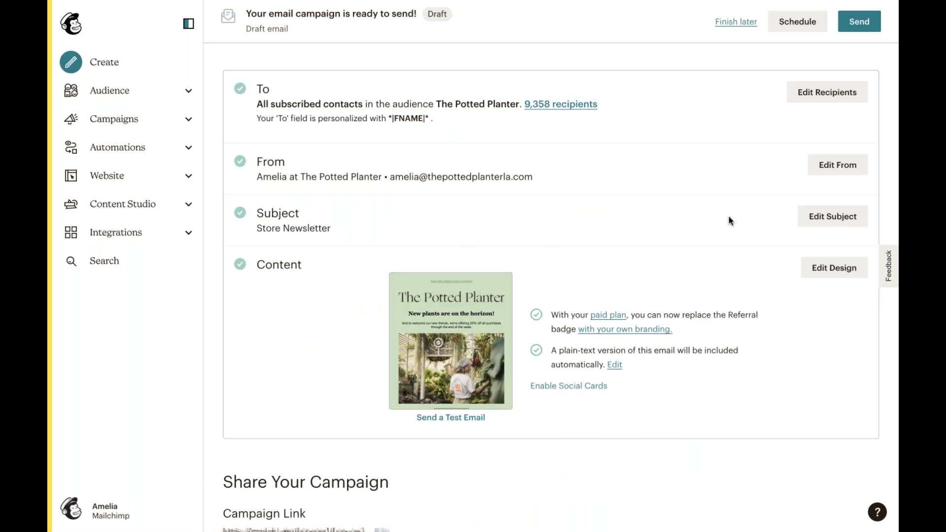
- Change the subject to 'We're having a monstera of a sale!' followed by an herb emoji
click(840, 224)
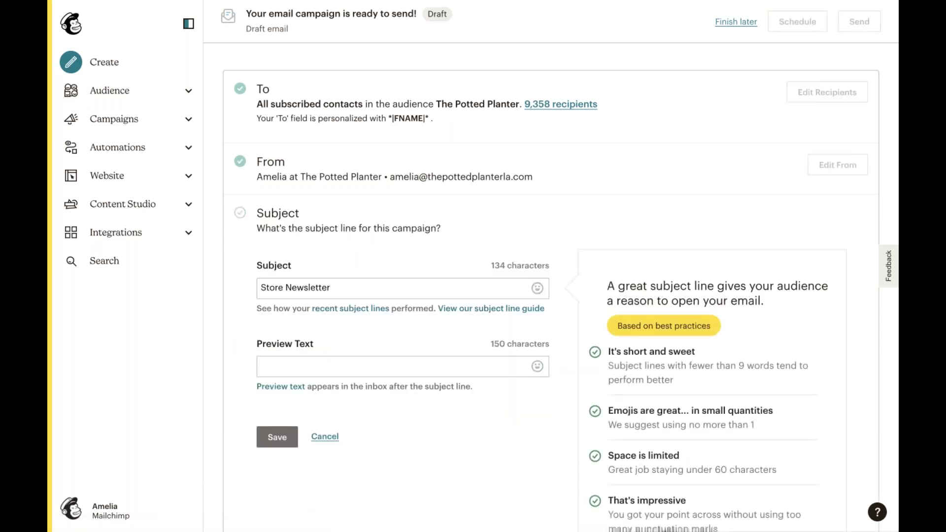
scroll(365, 270, down, 1)
click(367, 271)
key(ctrl+a)
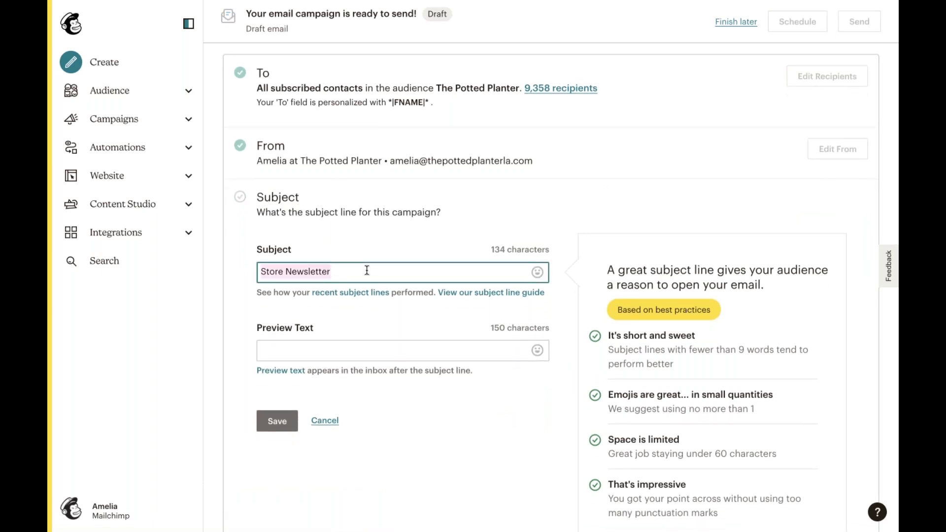
key(BackSpace)
text(We)
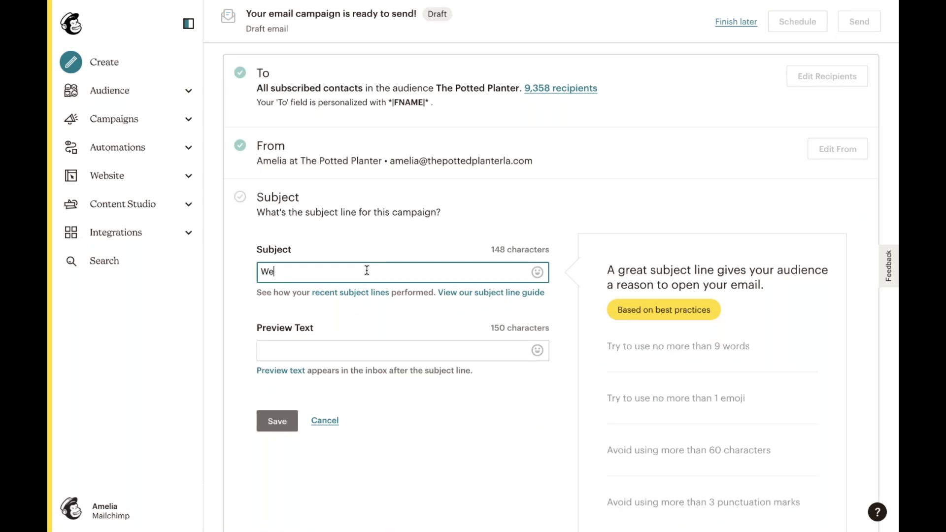
text('re having a monst)
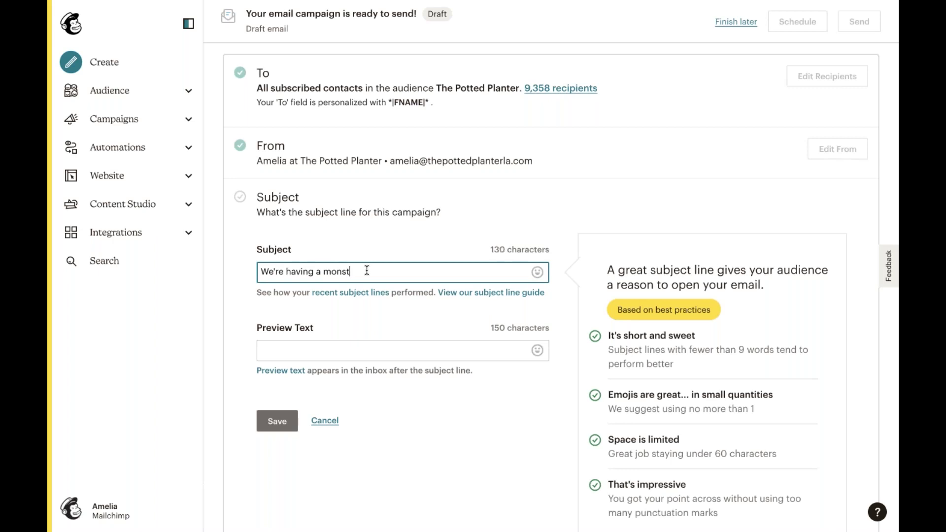
text(era of a sale!)
scroll(369, 308, down, 3)
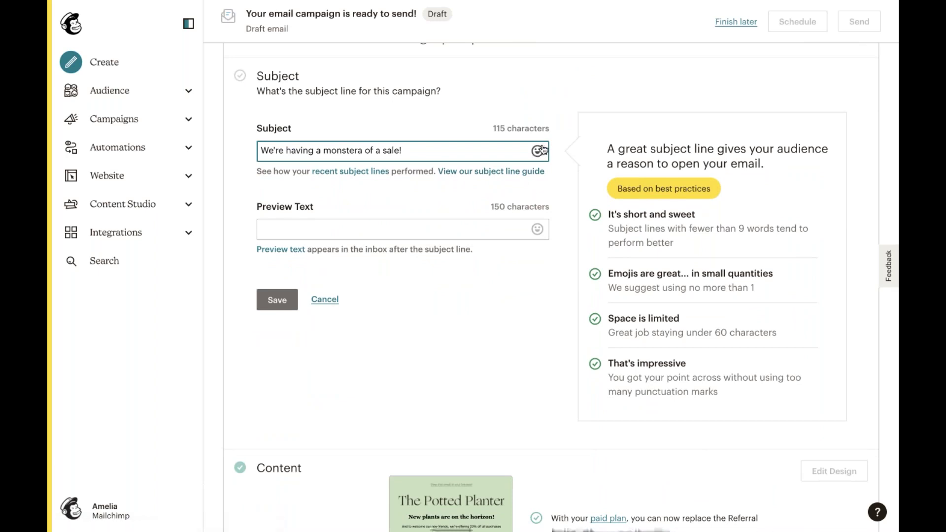
click(538, 152)
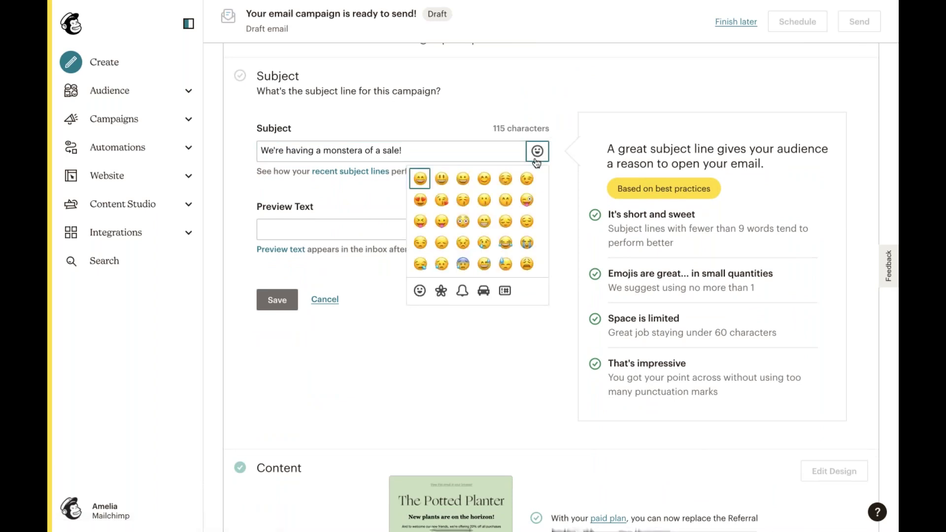
click(441, 291)
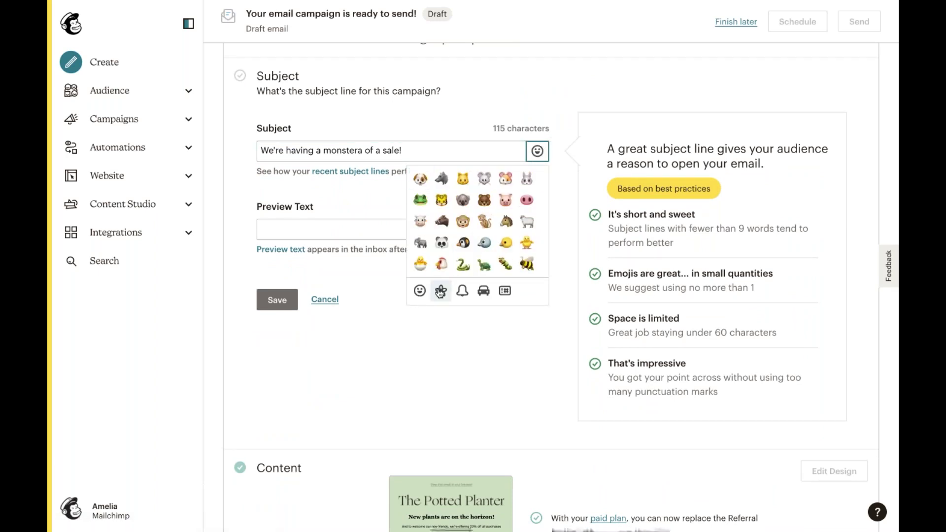
scroll(479, 248, down, 6)
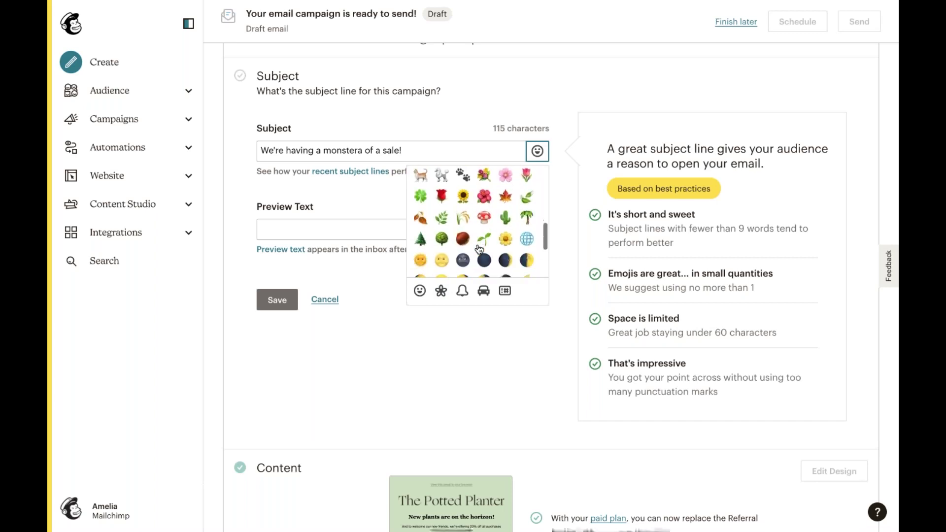
click(442, 219)
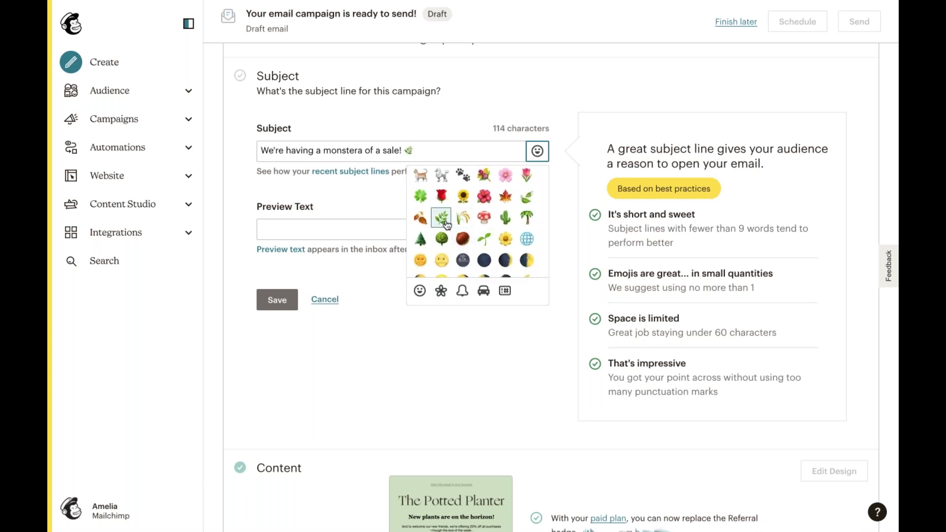
- Enter preview text 'Come shop our spring sale and new plants!' and save
click(366, 233)
text(W)
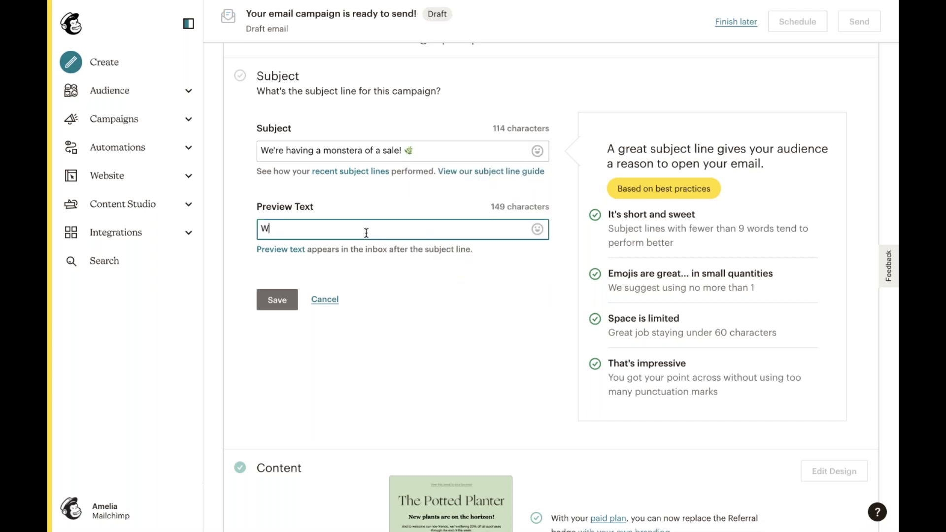
key(BackSpace)
text(Come shop our spring sale.)
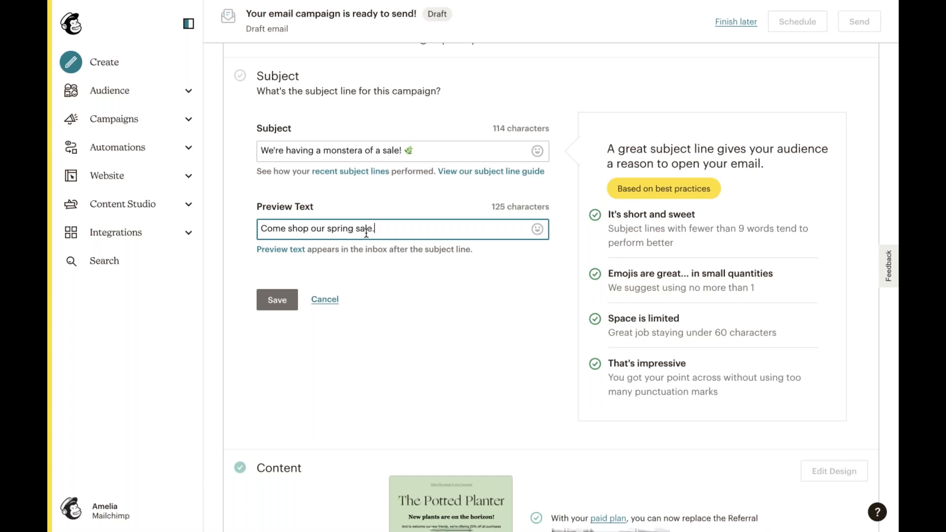
key(BackSpace)
text(and new p)
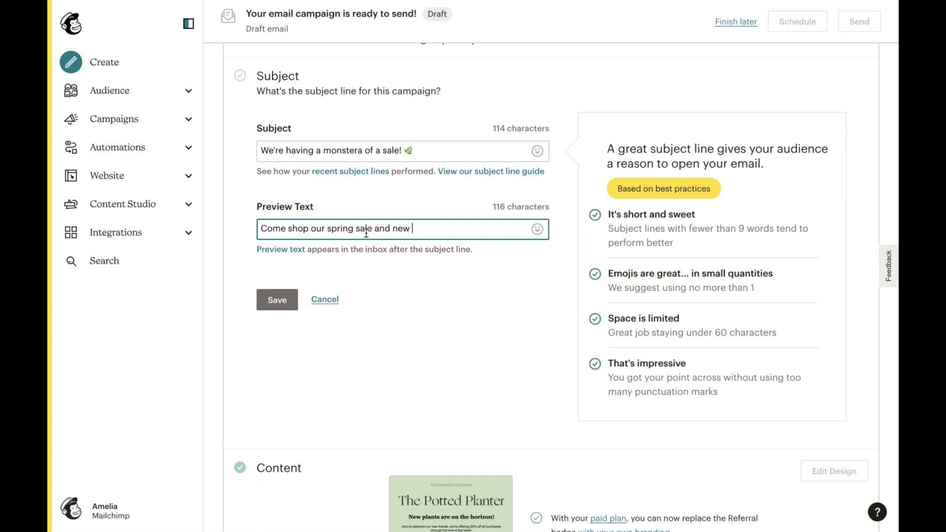
text(lants.!)
click(276, 300)
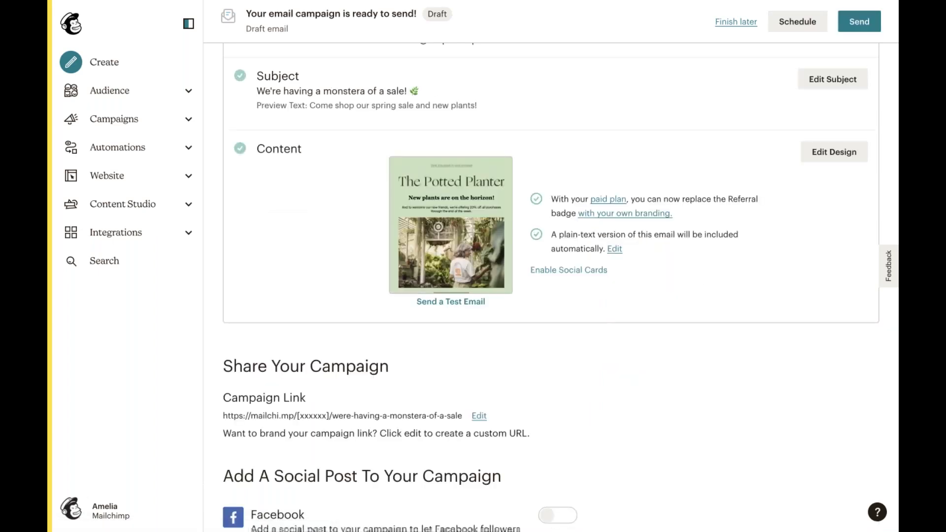
- Scroll down to the Settings & Tracking section and open it for editing
scroll(560, 295, down, 2)
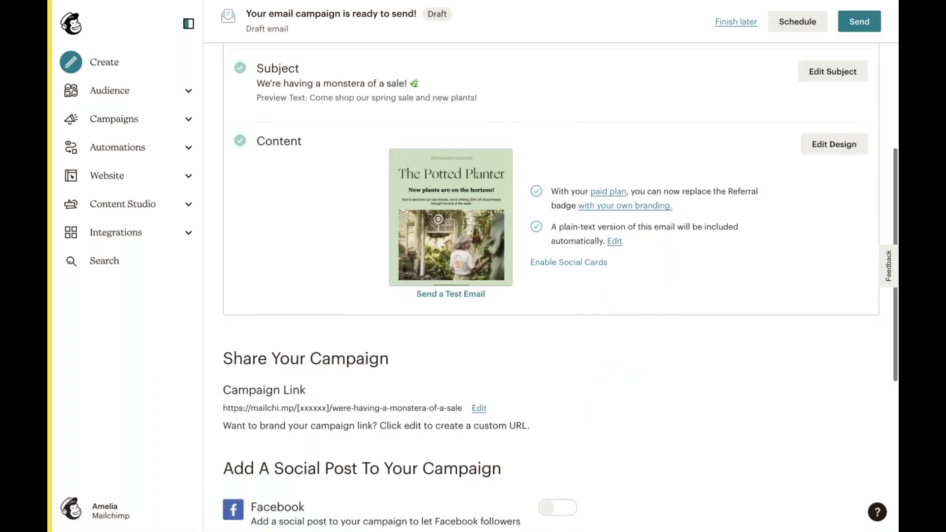
scroll(561, 295, down, 5)
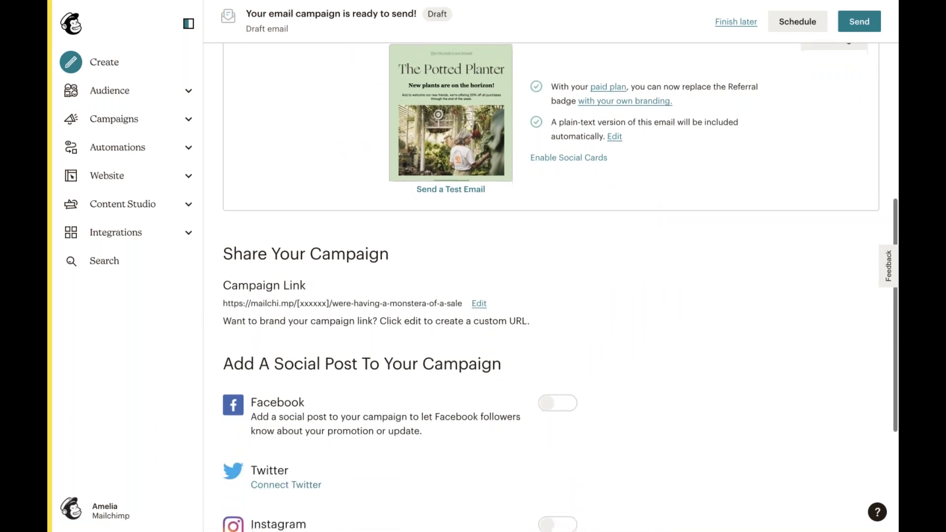
scroll(281, 295, down, 2)
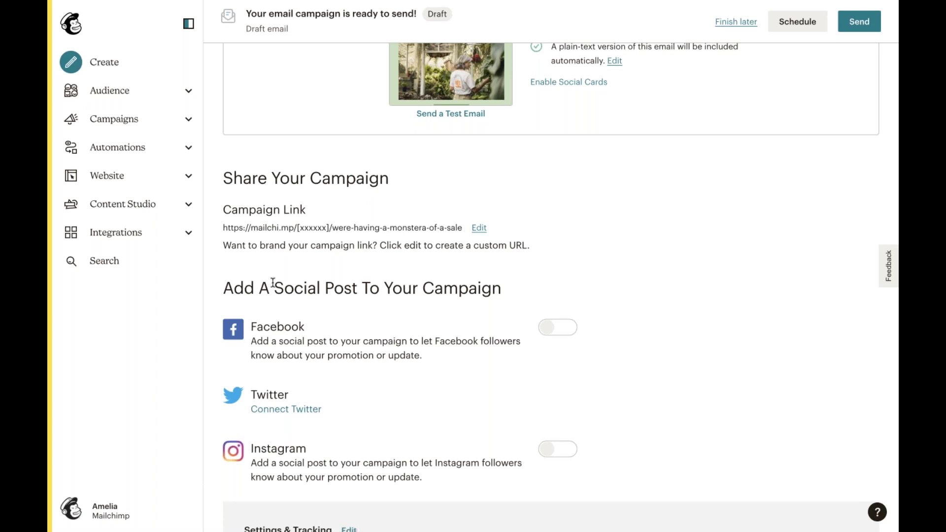
scroll(272, 283, down, 3)
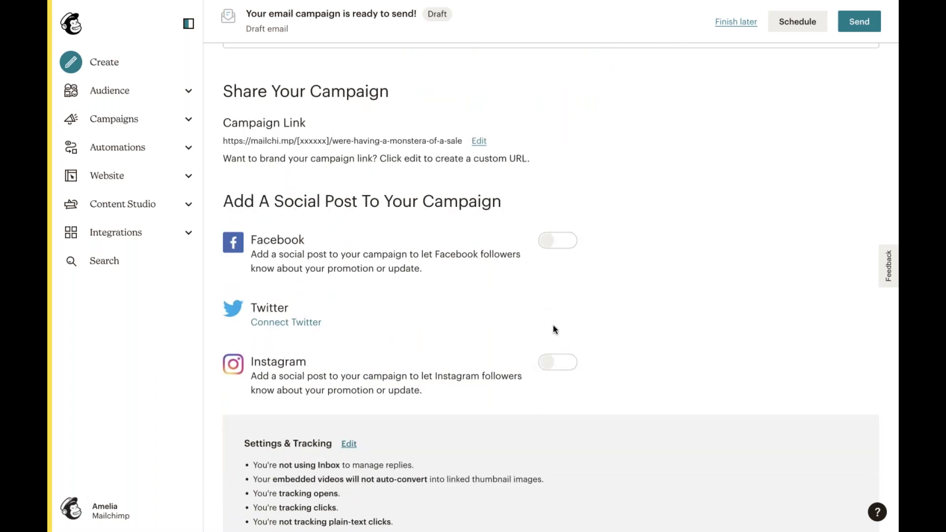
scroll(553, 325, down, 1)
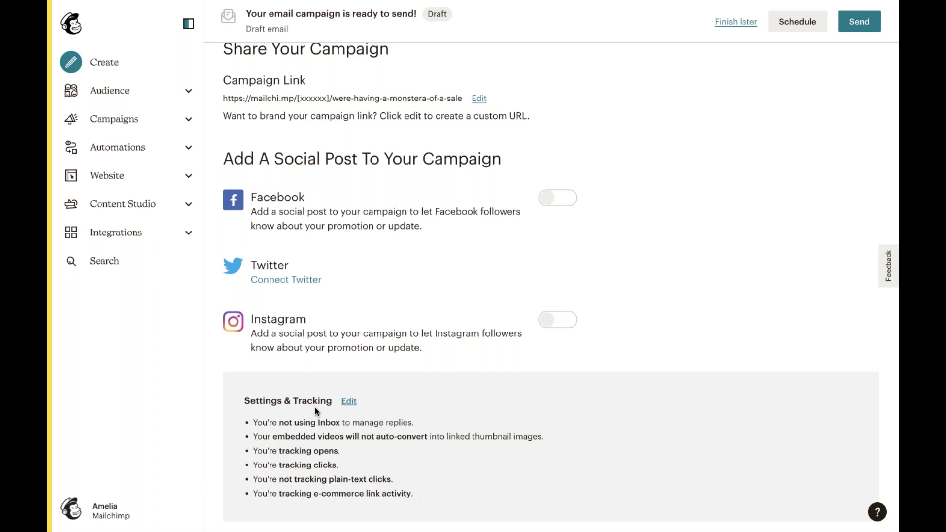
click(349, 402)
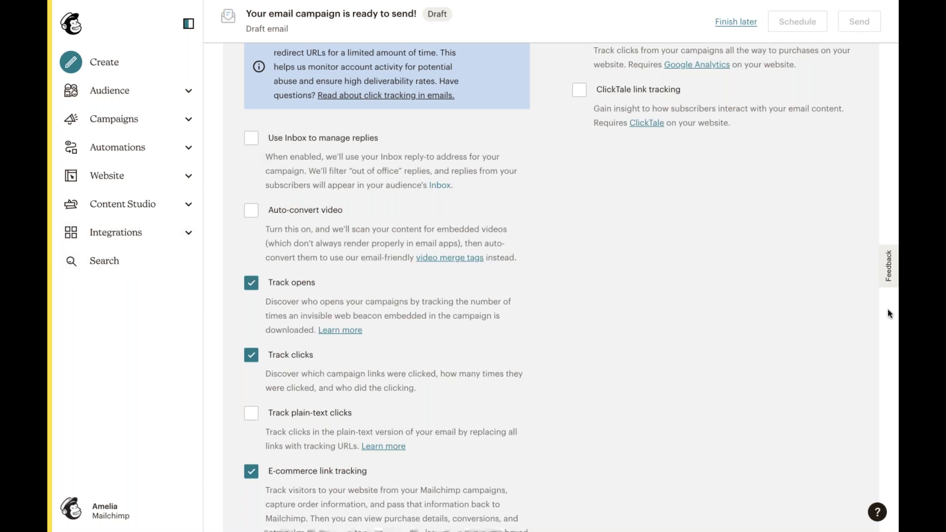
- Enable Track plain-text clicks and save the tracking settings
click(258, 415)
scroll(347, 419, down, 2)
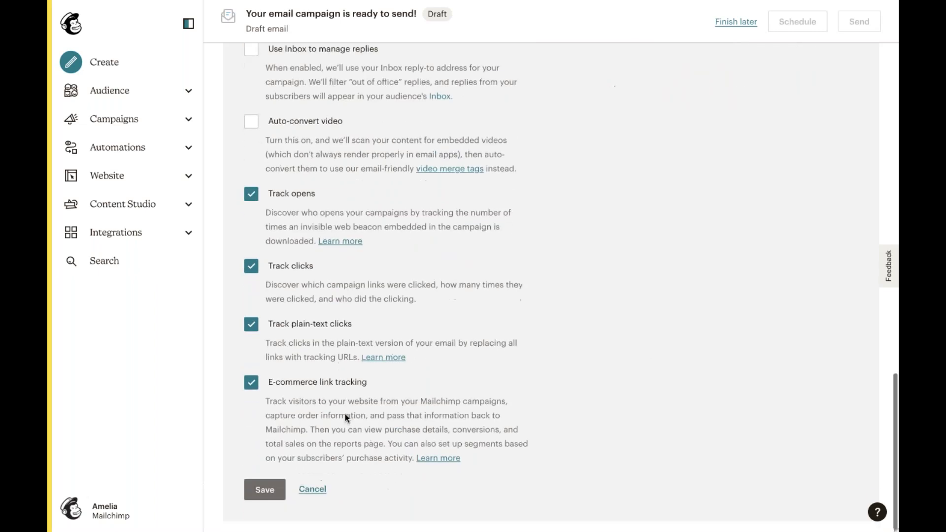
click(269, 497)
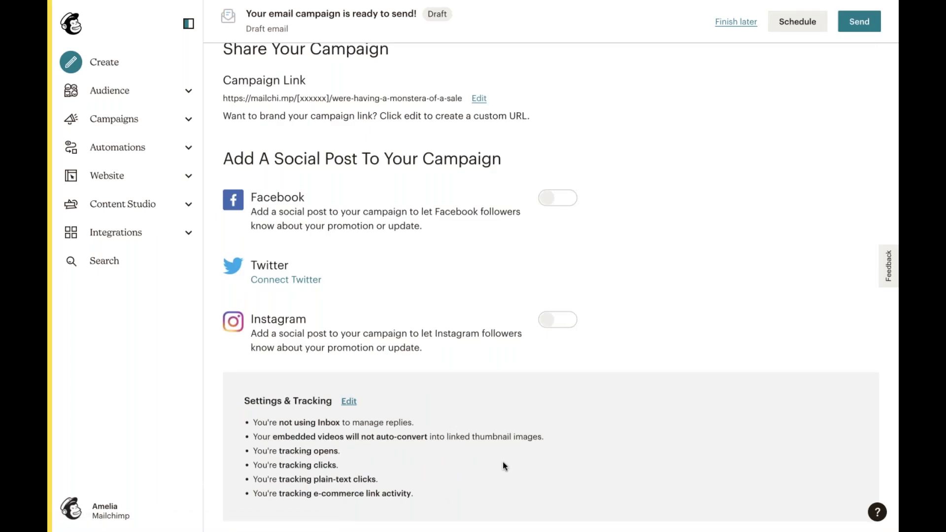
scroll(504, 463, up, 3)
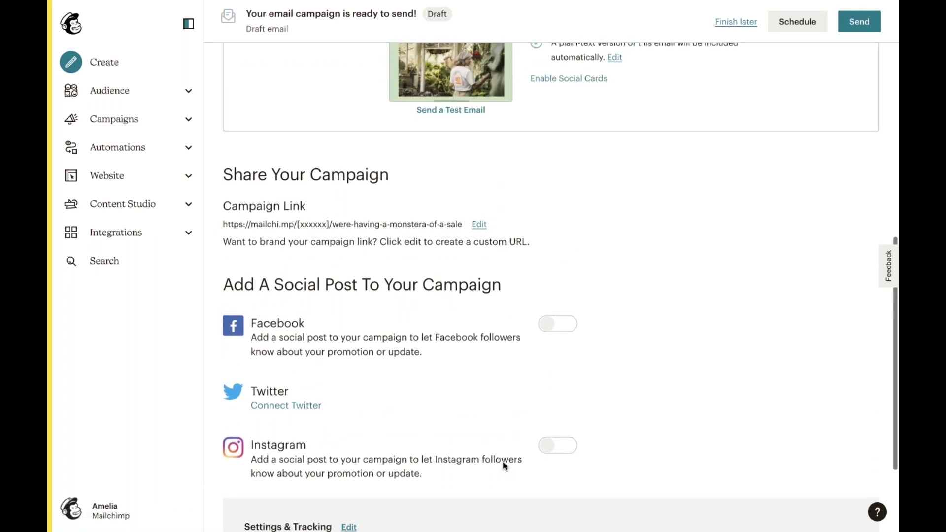
scroll(503, 463, up, 2)
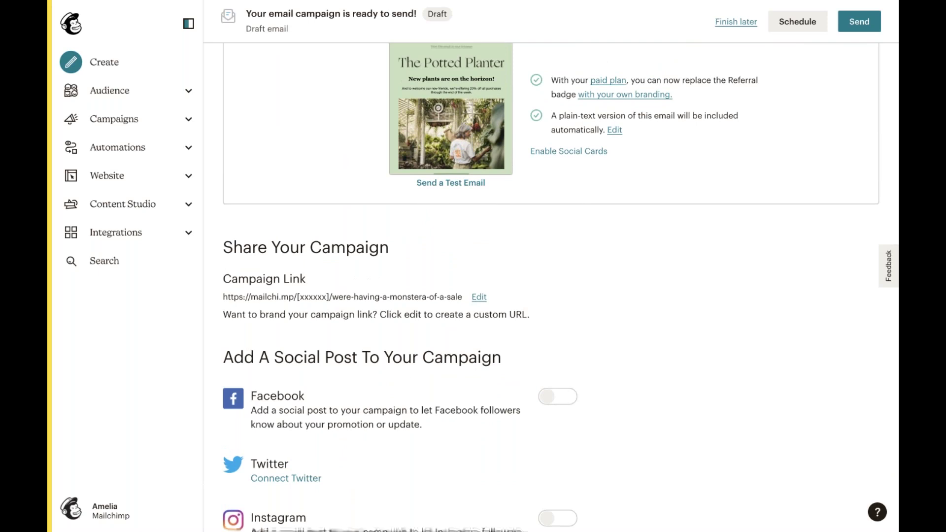
scroll(502, 462, up, 5)
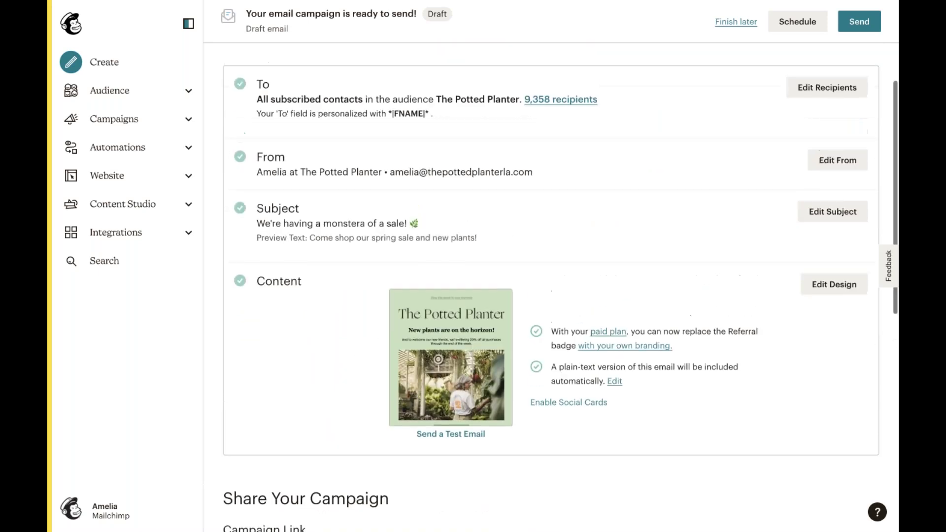
scroll(503, 462, up, 2)
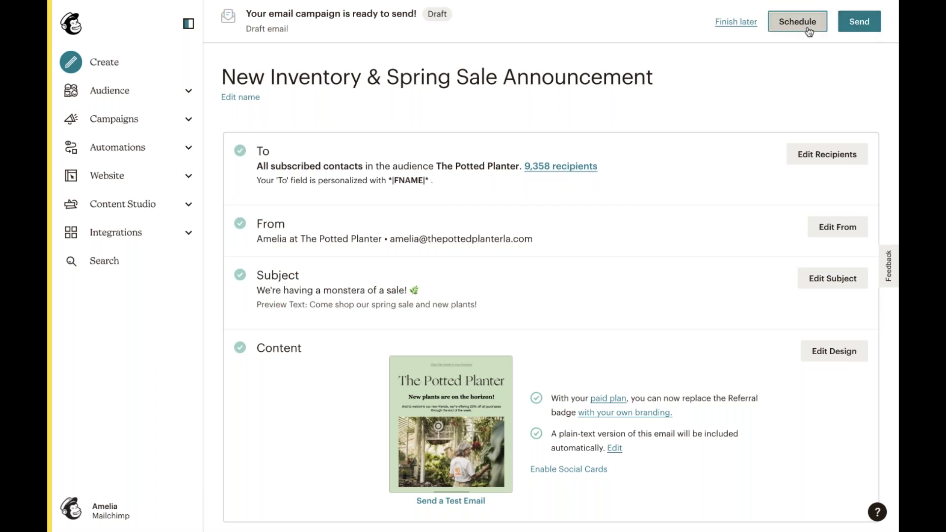
click(809, 31)
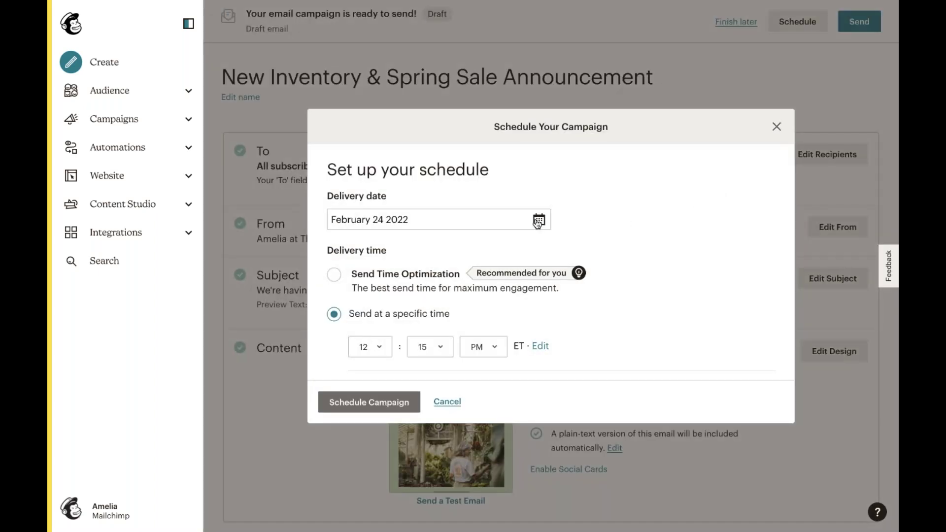
click(538, 222)
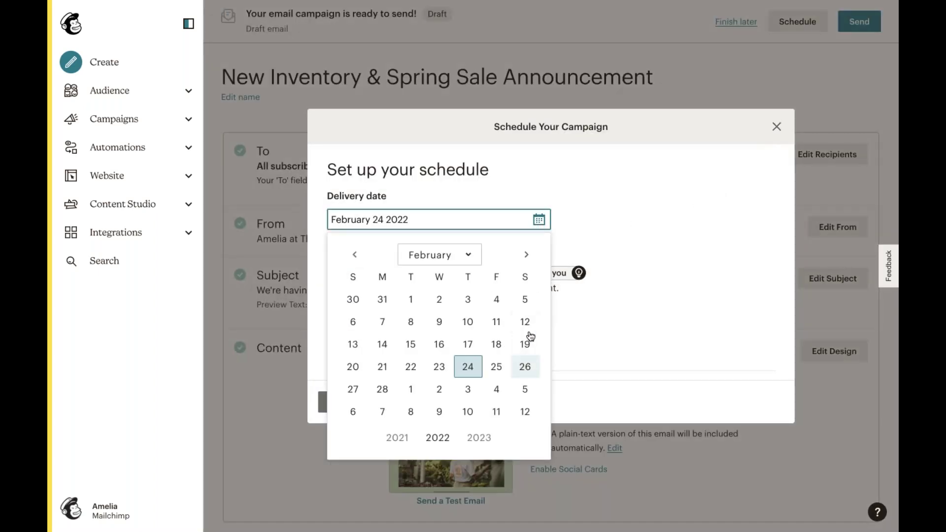
click(576, 228)
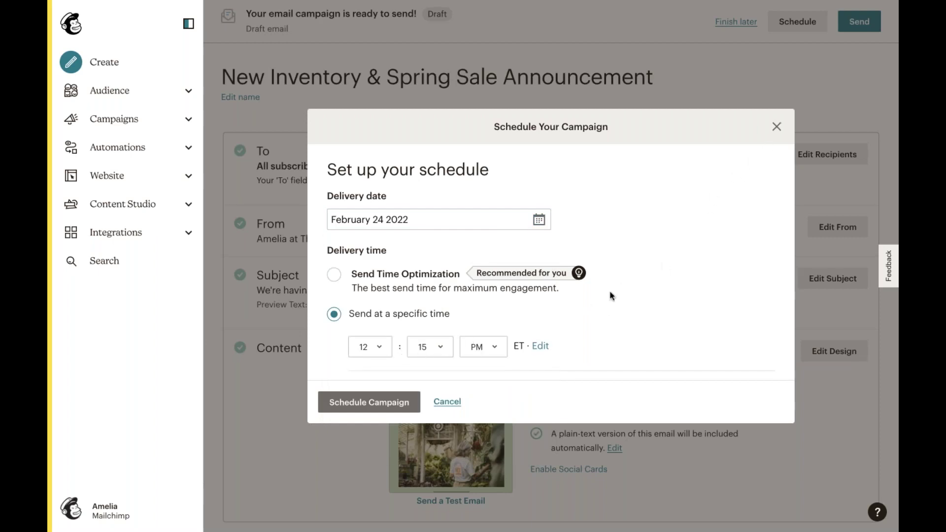
scroll(575, 300, down, 2)
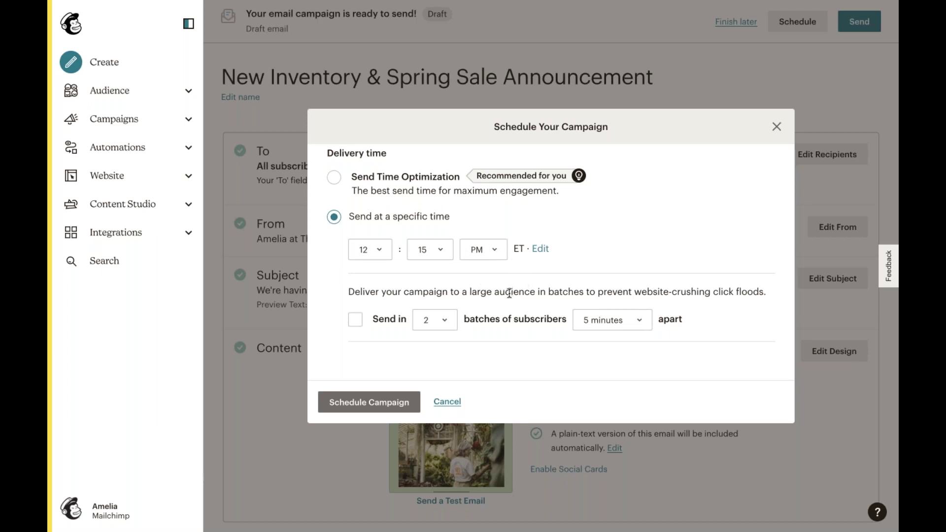
click(785, 129)
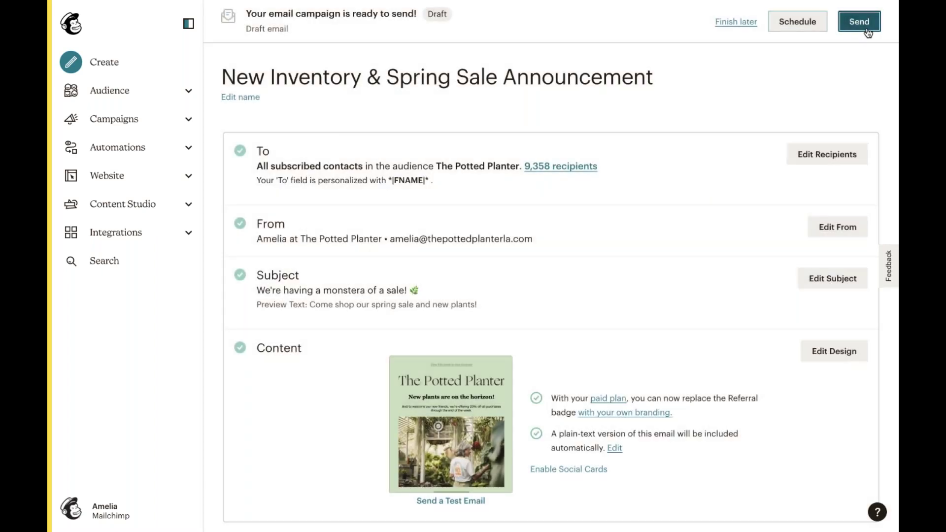
- Send the campaign now to all 9,358 Potted Planter subscribers
click(868, 31)
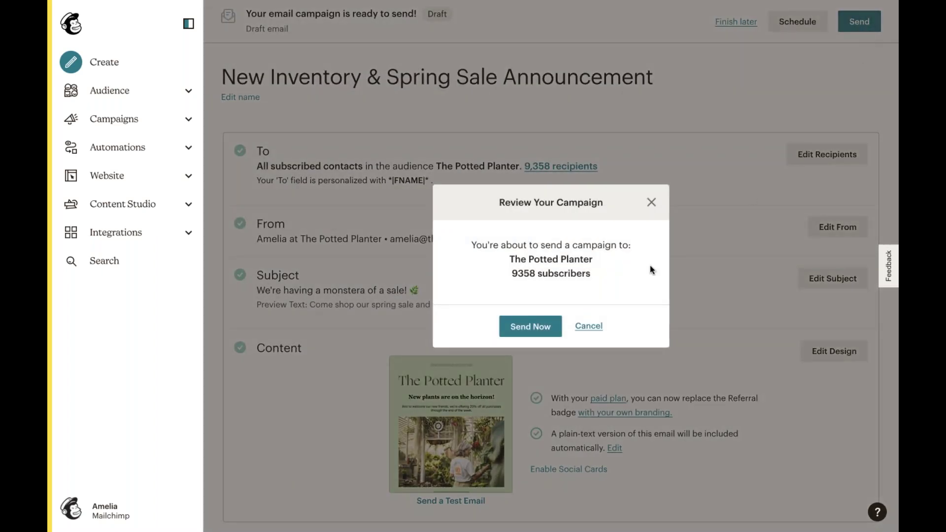
click(542, 335)
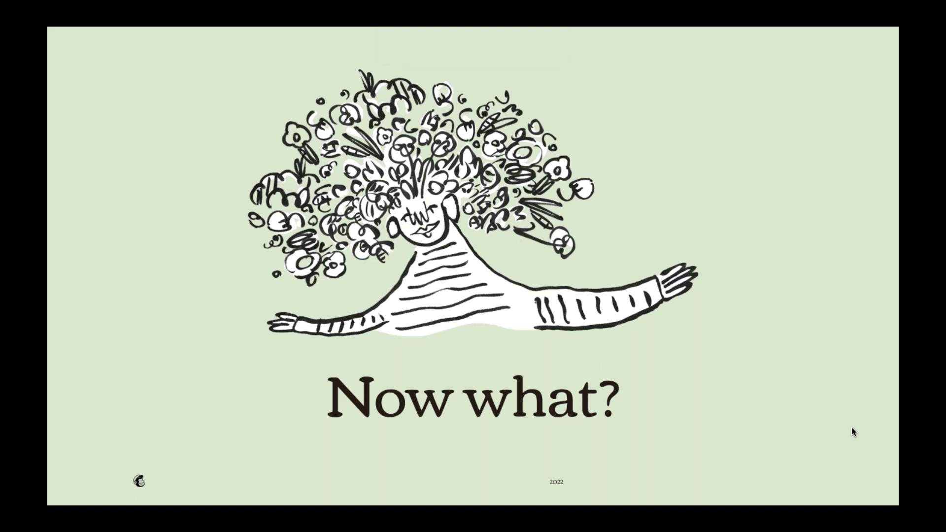
- Advance three slides to 'Focus on your message and keep your marketing straightforward'
key(Right)
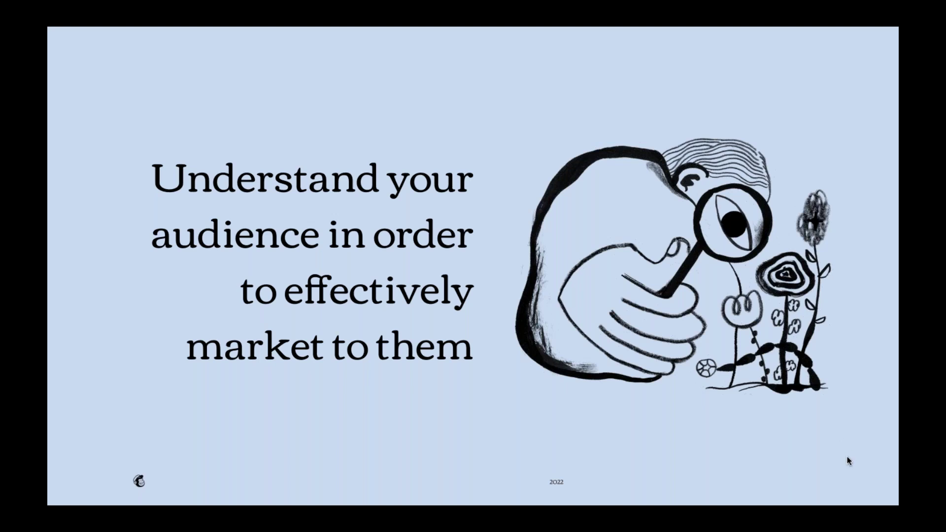
key(Right)
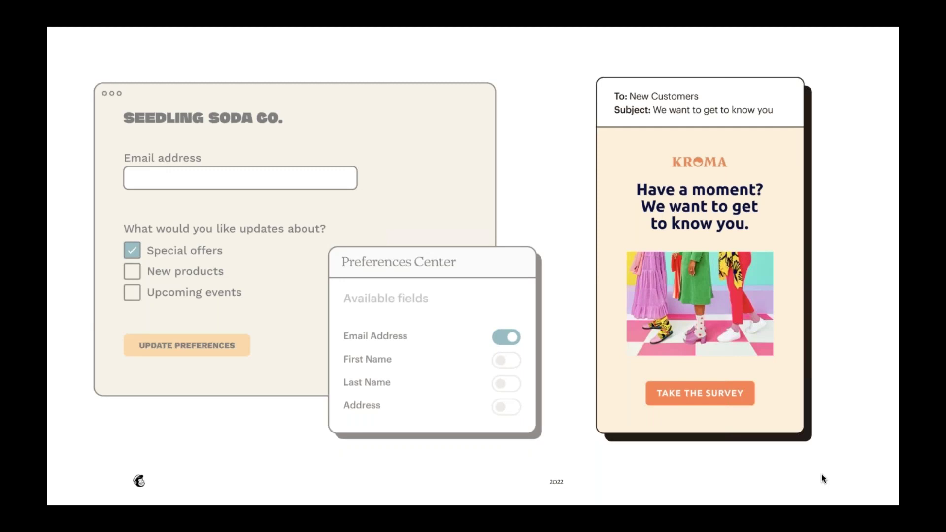
key(Right)
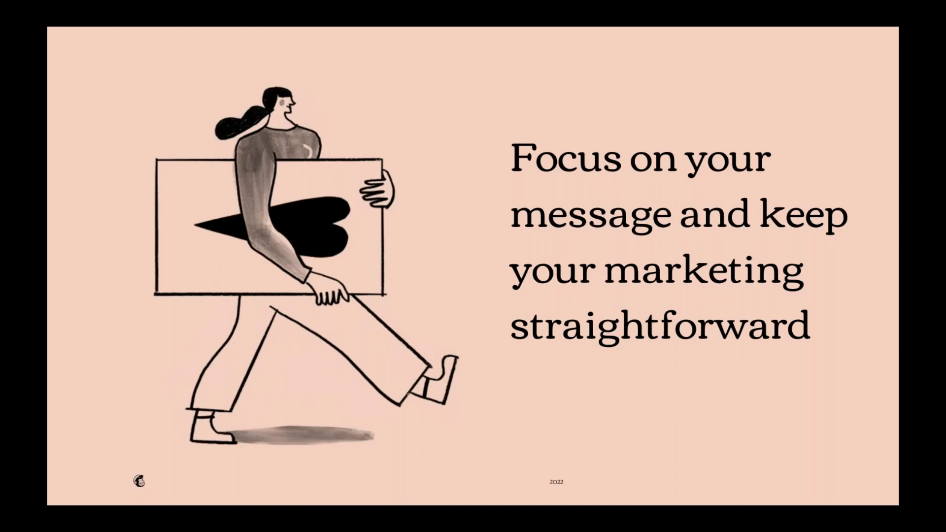